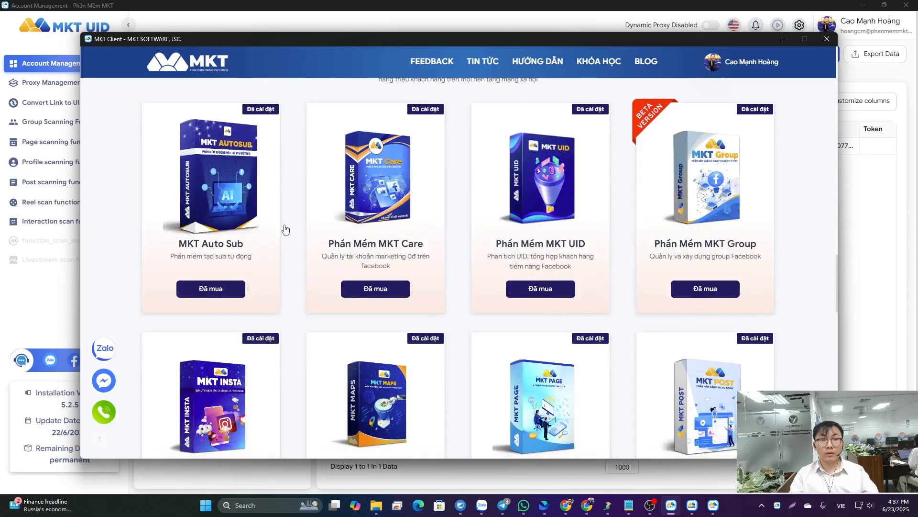
- Browse the full MKT software catalogue, from MKT Auto Sub through Video AI
scroll(622, 191, down, 1)
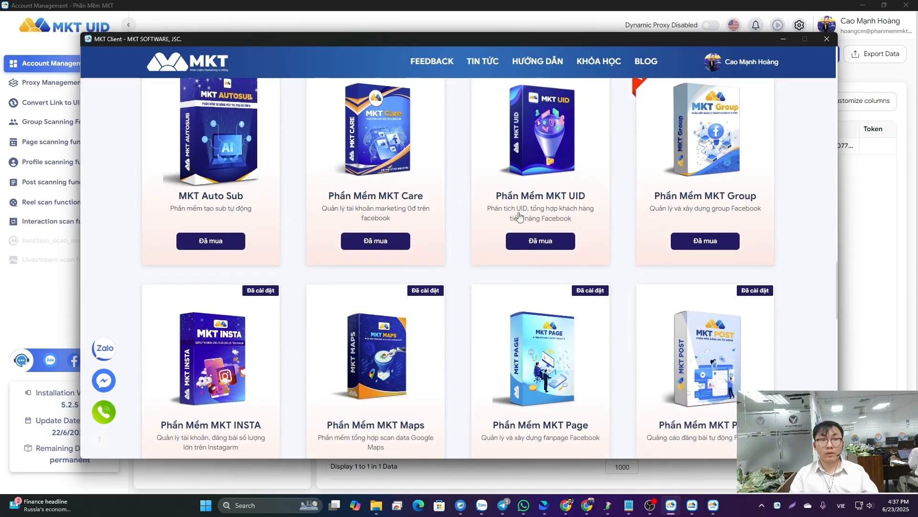
scroll(391, 168, down, 2)
scroll(382, 299, down, 1)
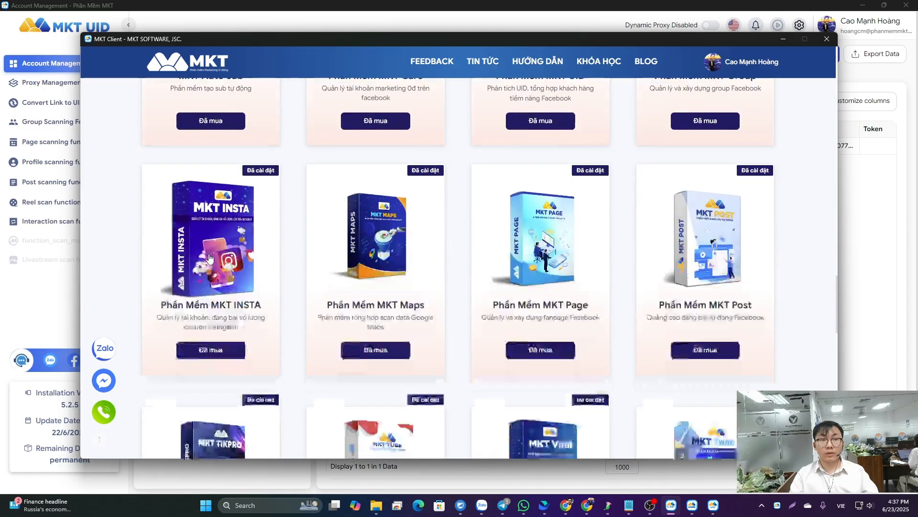
scroll(382, 299, down, 1)
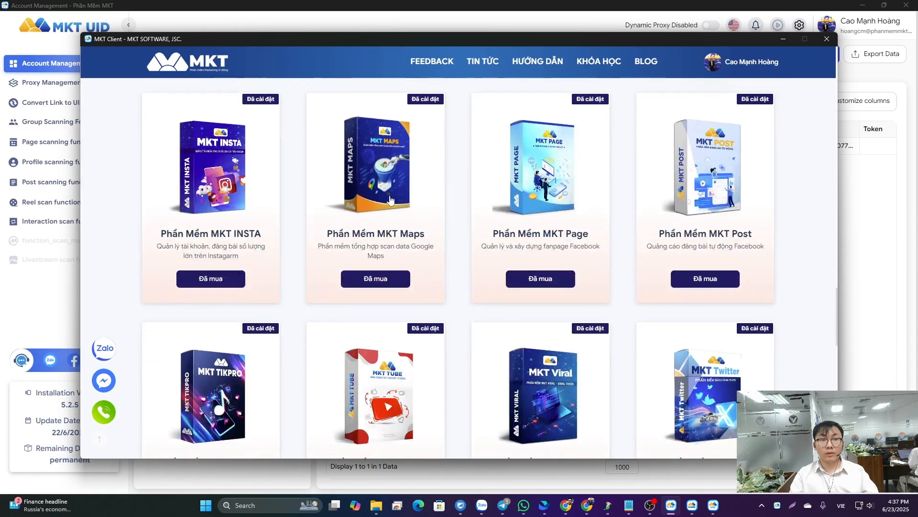
scroll(370, 201, down, 1)
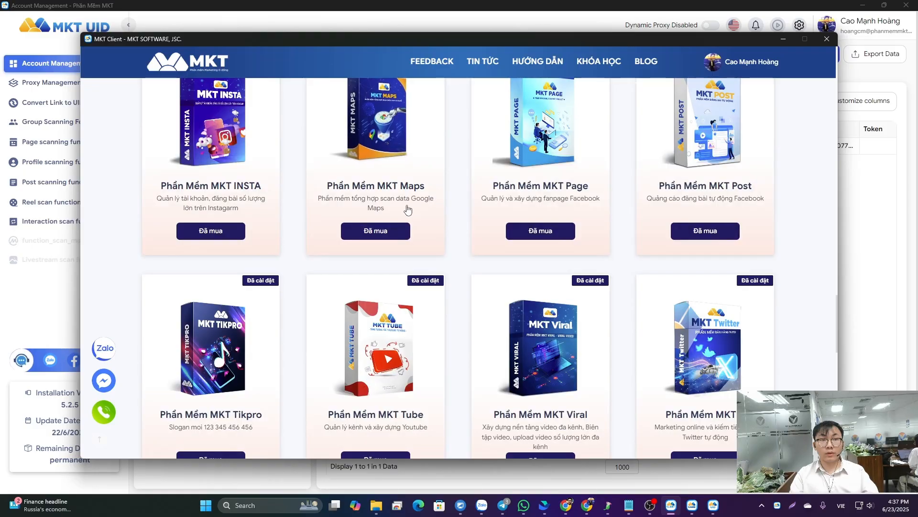
scroll(206, 287, down, 3)
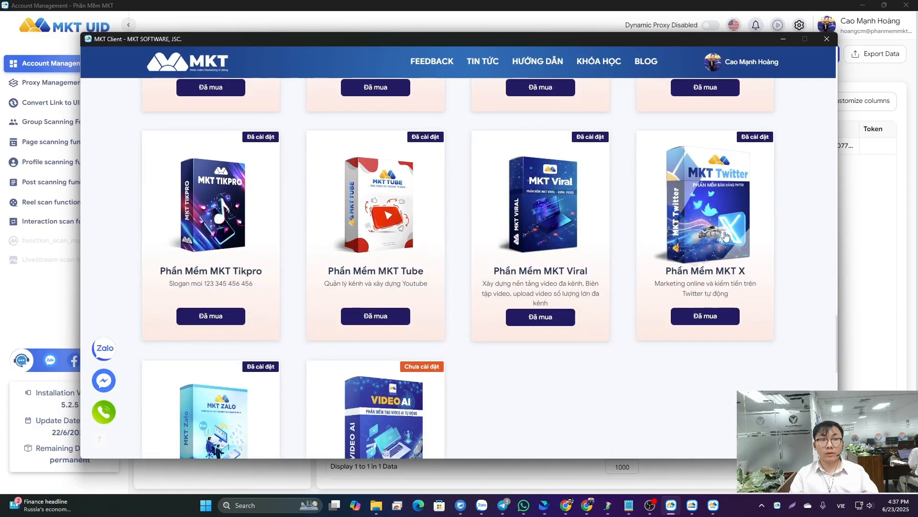
scroll(646, 235, down, 2)
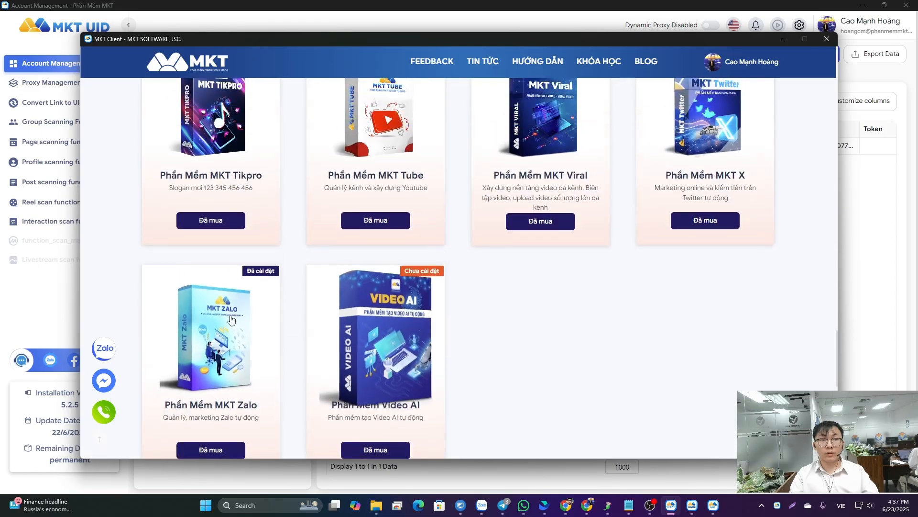
scroll(231, 319, up, 10)
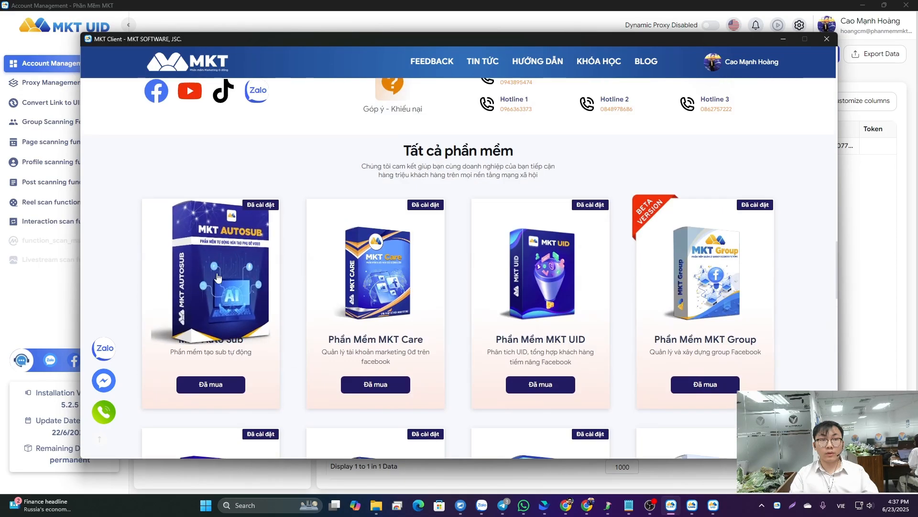
scroll(217, 277, down, 5)
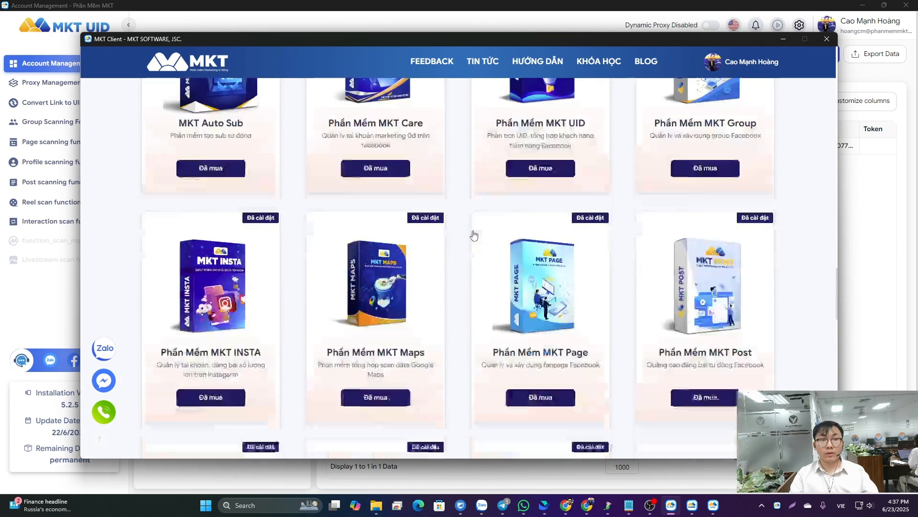
scroll(474, 236, down, 3)
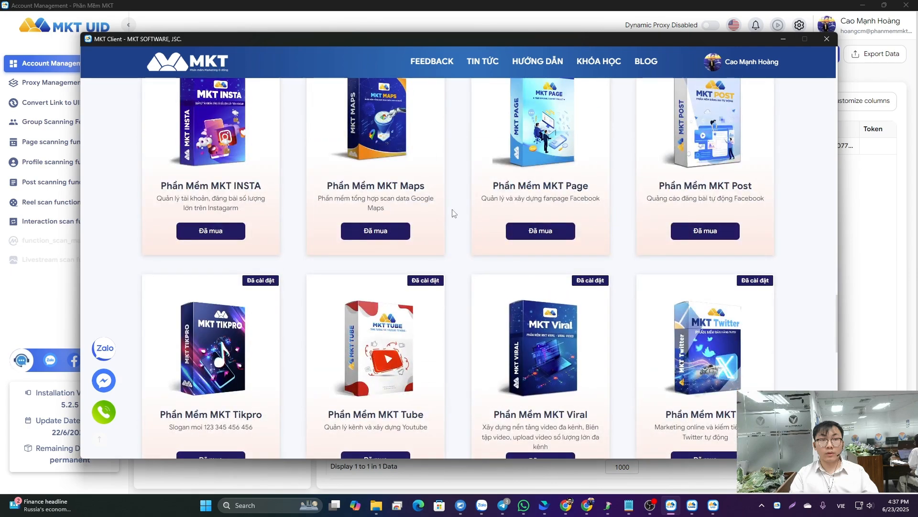
scroll(454, 213, up, 5)
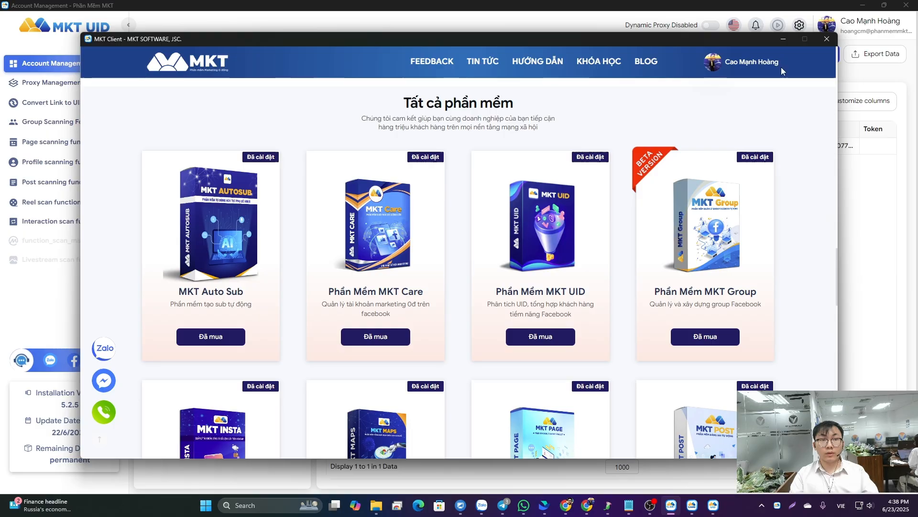
- Minimize the MKT Client store, view the MKT Care account list, and switch to MKT UID
click(782, 39)
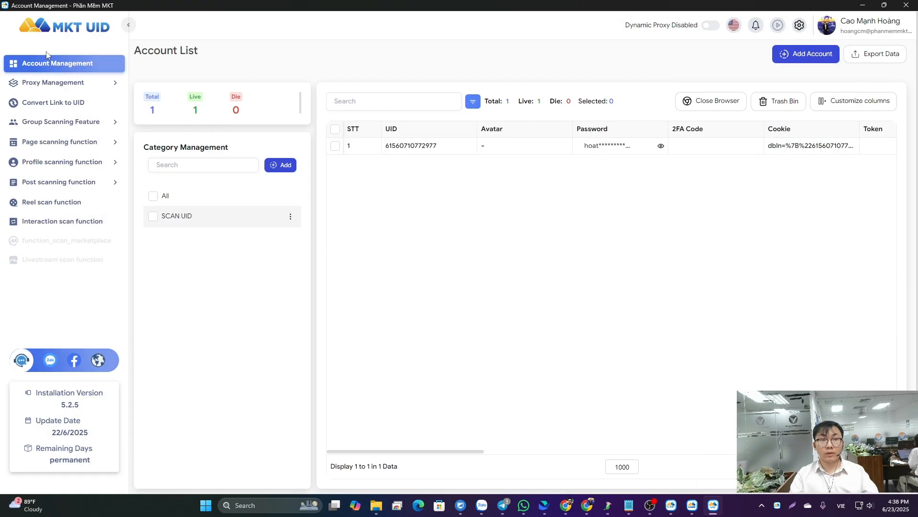
click(691, 507)
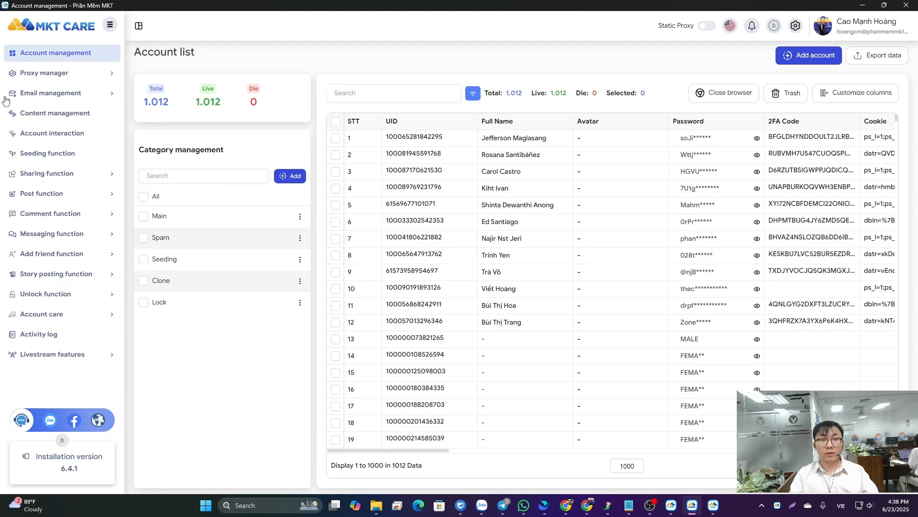
click(714, 506)
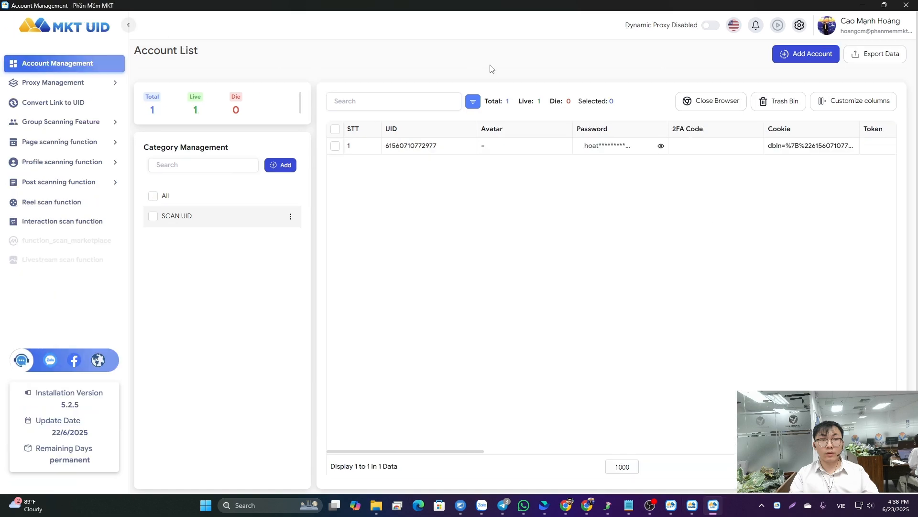
- Open the Scan Group ID function and save "hotel philipine" as its scan keyword
click(60, 122)
click(56, 141)
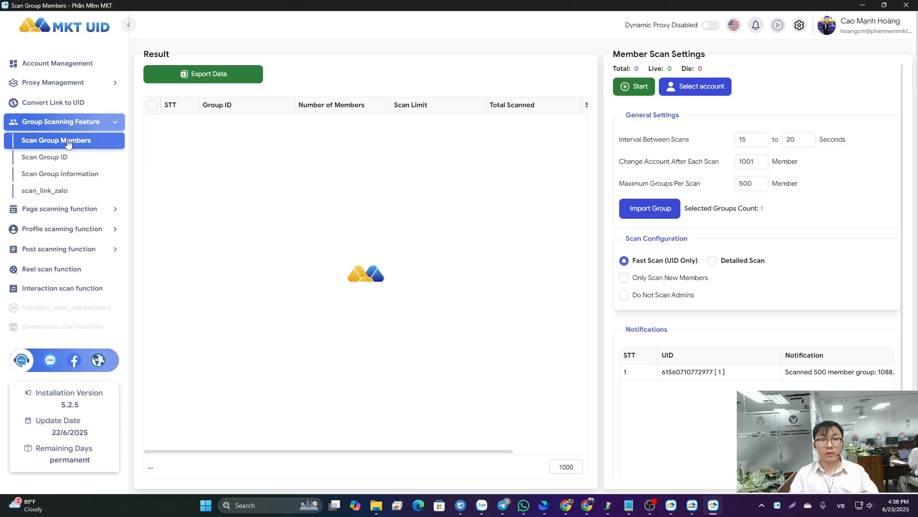
click(58, 156)
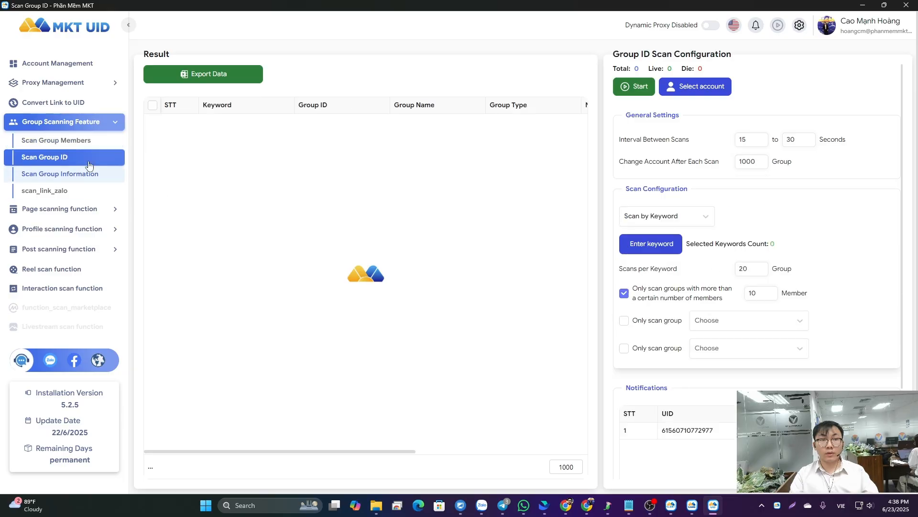
click(666, 251)
text(real)
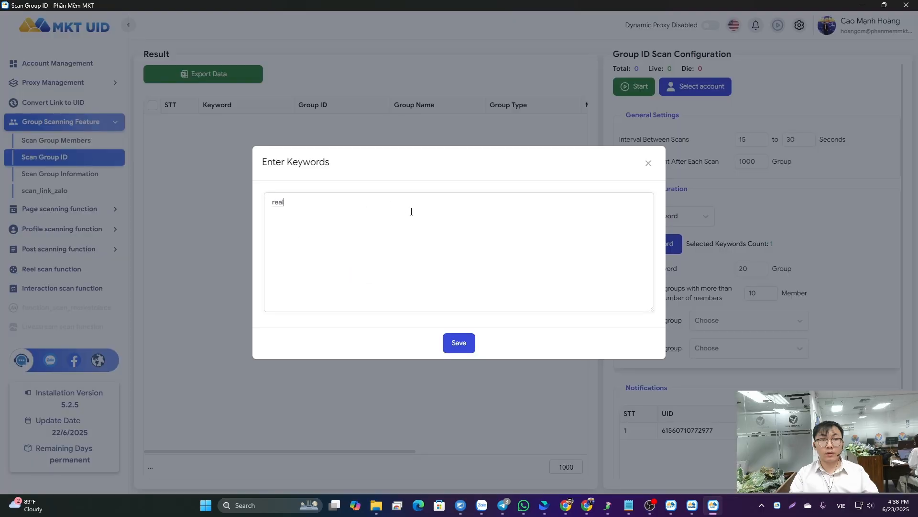
key(BackSpace)
key(BackSpace)
key(BackSpace)
key(BackSpace)
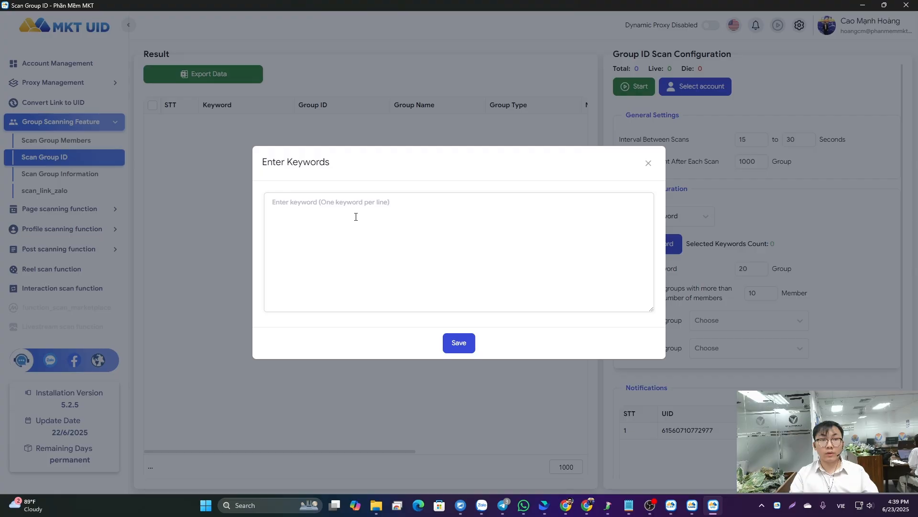
text(holtel philipine)
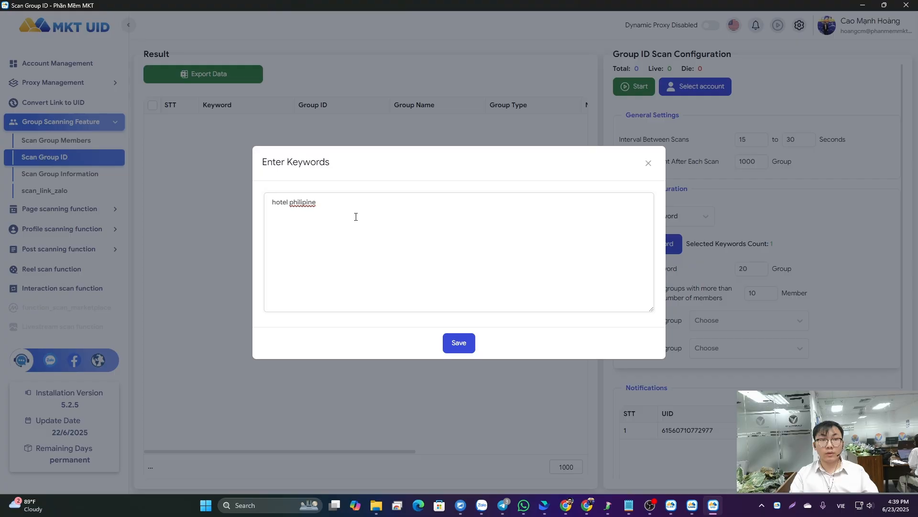
click(459, 342)
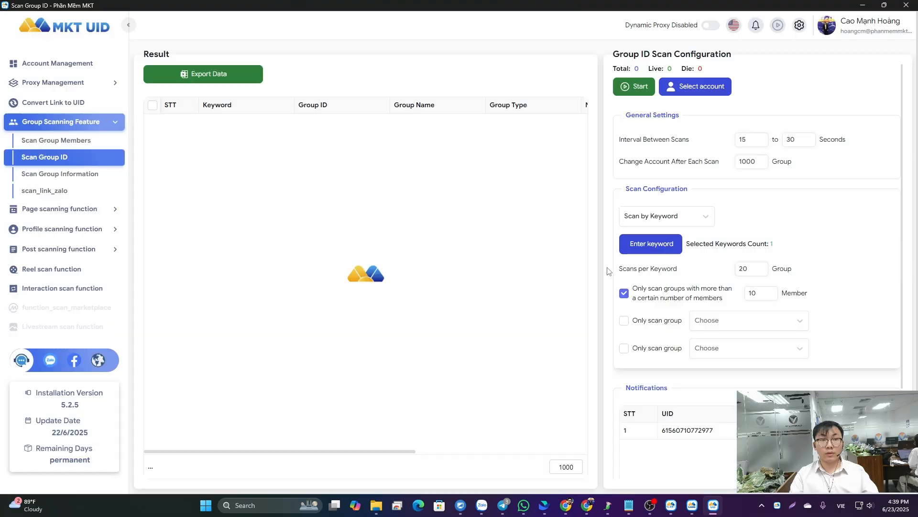
- Select the scanning account and start the group ID scan
click(664, 88)
click(649, 379)
click(618, 88)
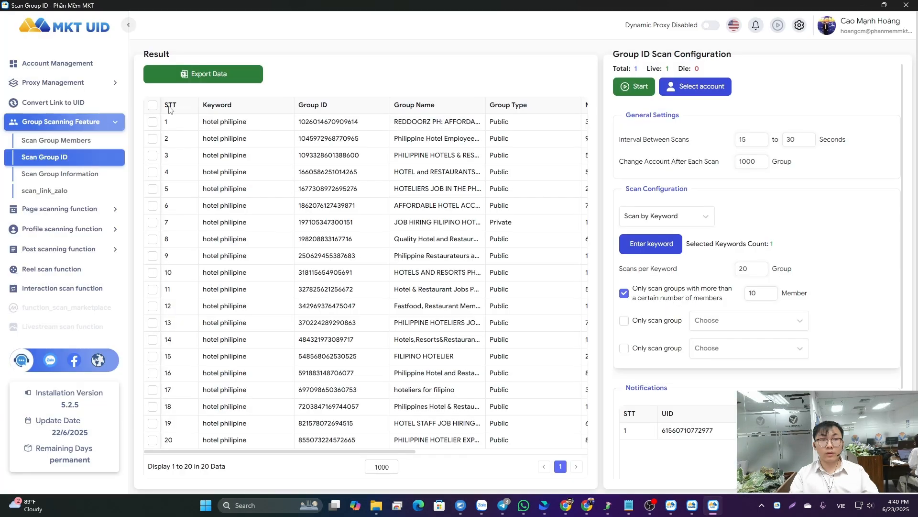
- Select all scanned groups in the results and export them to an Excel file
click(153, 105)
click(203, 73)
click(376, 250)
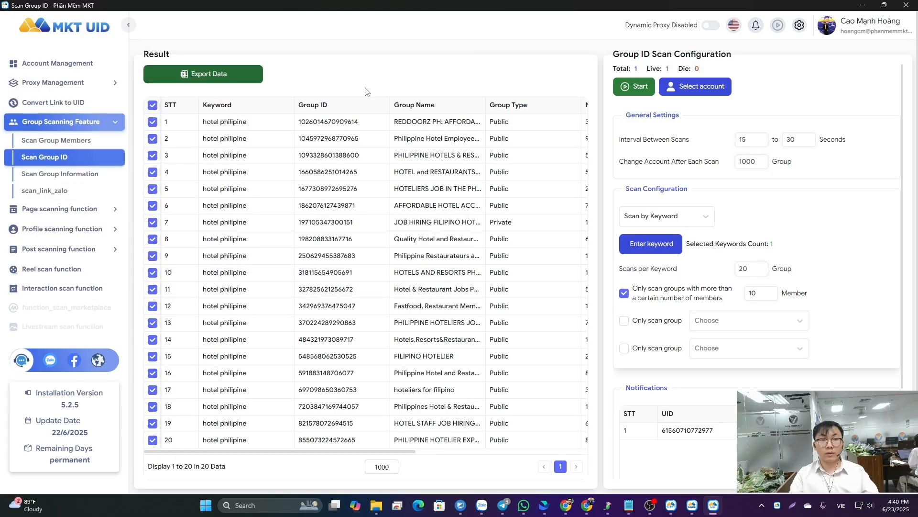
- Open the exported scan_group_id_6_23_2025_4_40_09_PM.xlsx from the Downloads folder and minimize the folder window
click(376, 505)
click(275, 460)
click(579, 244)
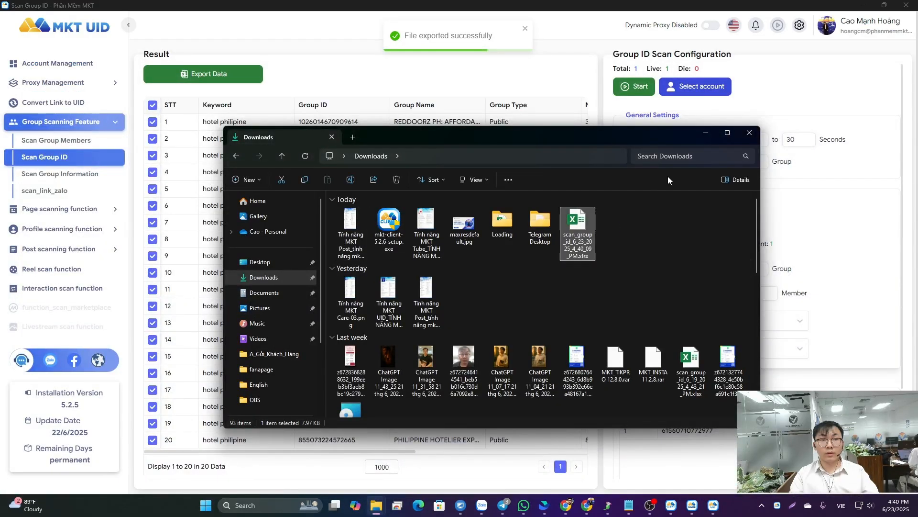
click(705, 133)
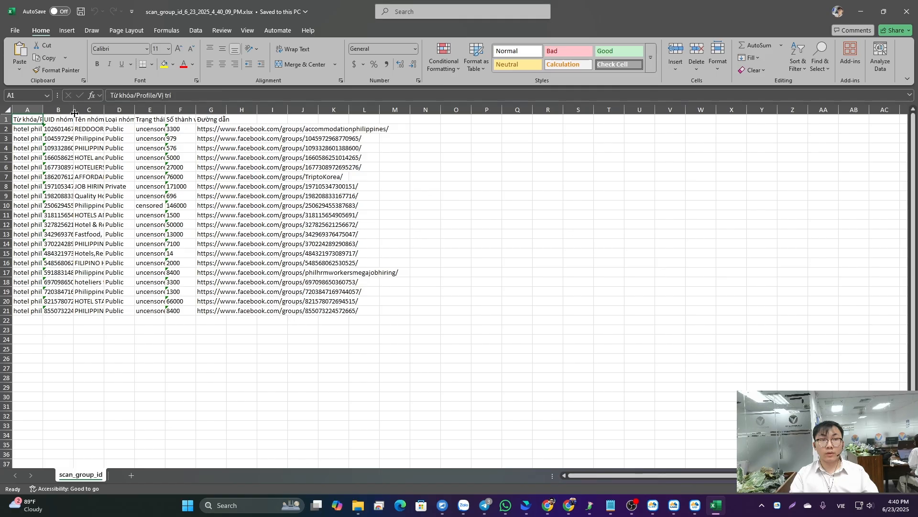
- Widen the first three worksheet columns and rename their headers to "keyword", "UID group" and "group name"
drag(74, 113, 340, 114)
drag(43, 113, 5, 119)
double_click(79, 119)
text(keyword)
double_click(147, 118)
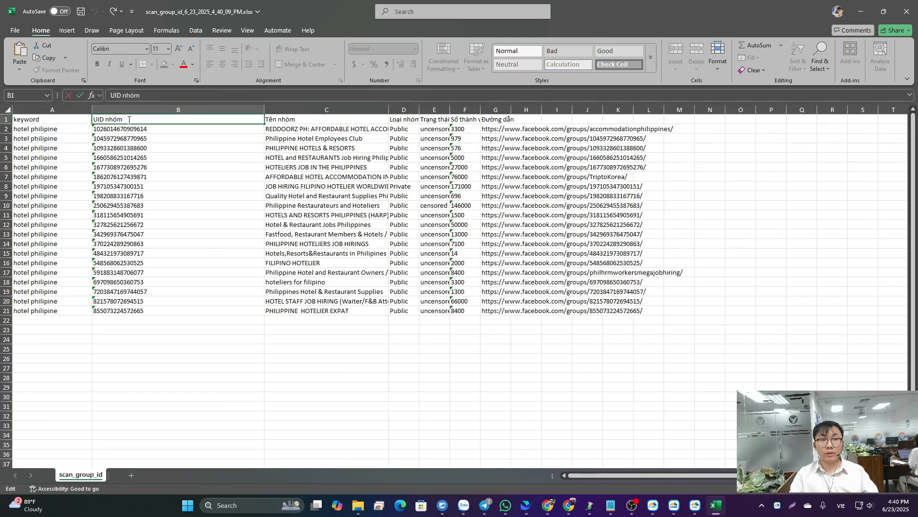
drag(128, 119, 107, 121)
text(gr)
double_click(300, 119)
drag(299, 119, 264, 119)
text(group name)
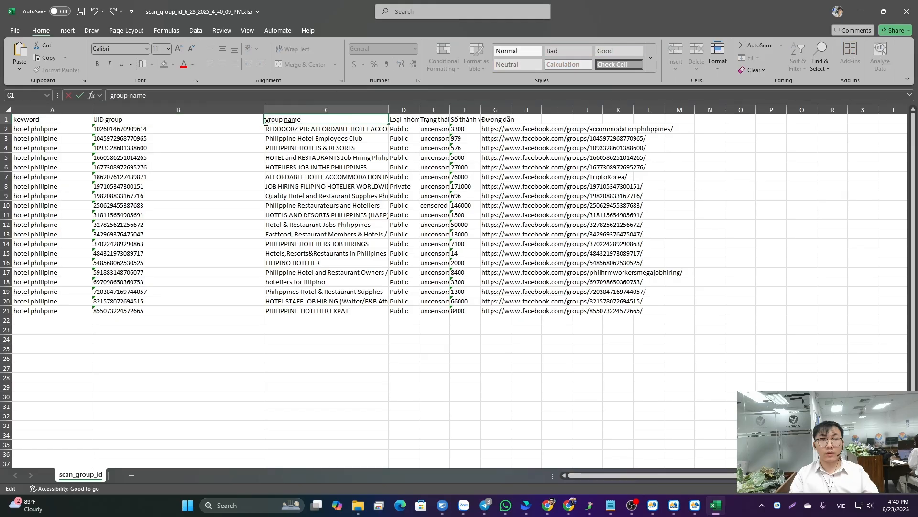
click(191, 177)
- Select the scanned group UIDs in cells B2:B21 of the worksheet
drag(104, 312, 202, 132)
right_click(202, 134)
key(Escape)
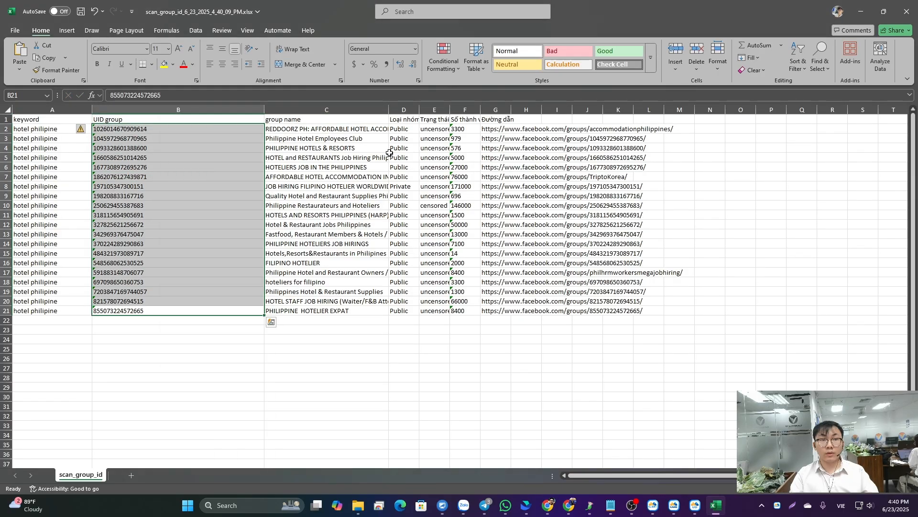
- Switch back to MKT UID and review the Scan Page ID function's settings and keyword list
click(695, 505)
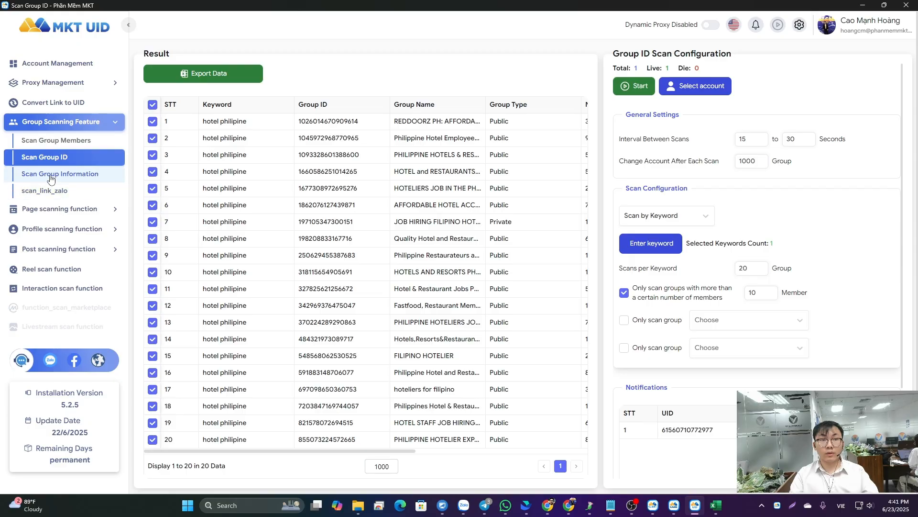
click(27, 220)
click(86, 184)
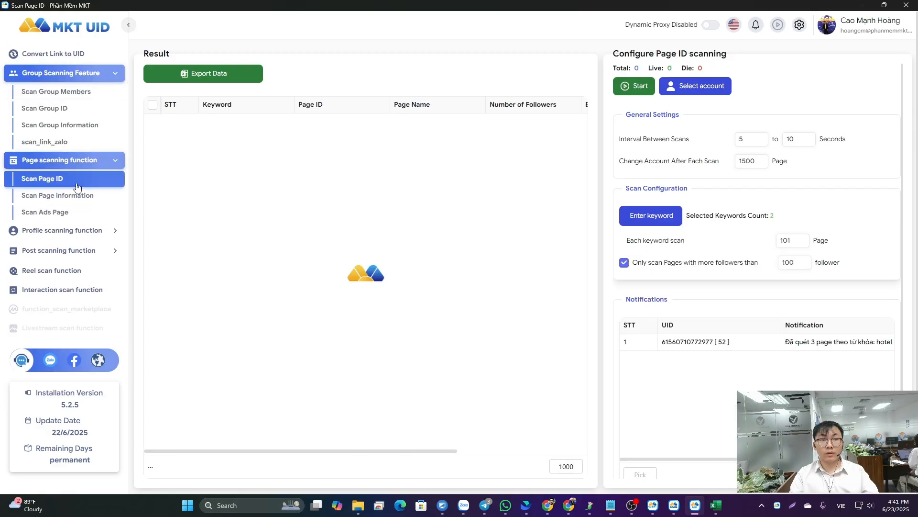
click(651, 216)
drag(305, 210, 311, 164)
click(648, 163)
- Review the Scan friends settings and its list of target UIDs within the profile scanning functions
click(58, 230)
click(41, 182)
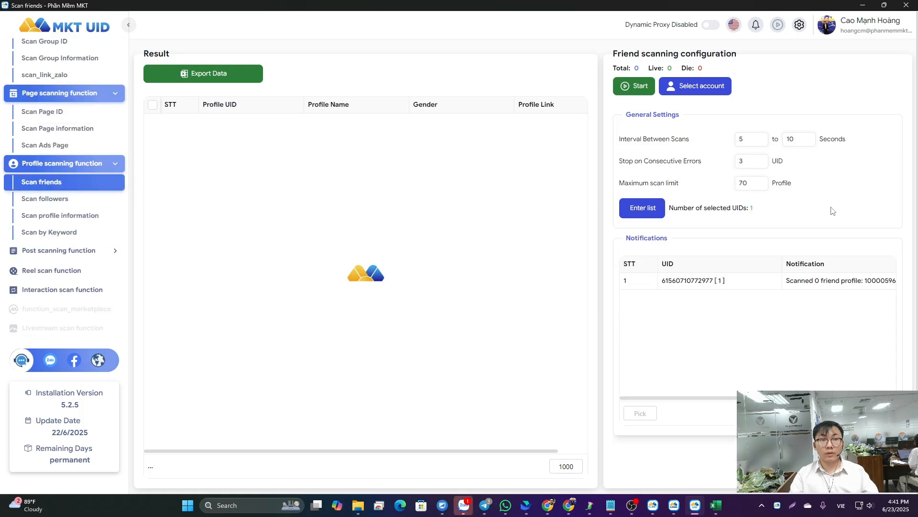
click(648, 211)
drag(331, 203, 271, 203)
click(649, 162)
- View the Scan followers, Scan profile information and Scan by Keyword functions, including the profile keyword list
click(45, 199)
click(17, 215)
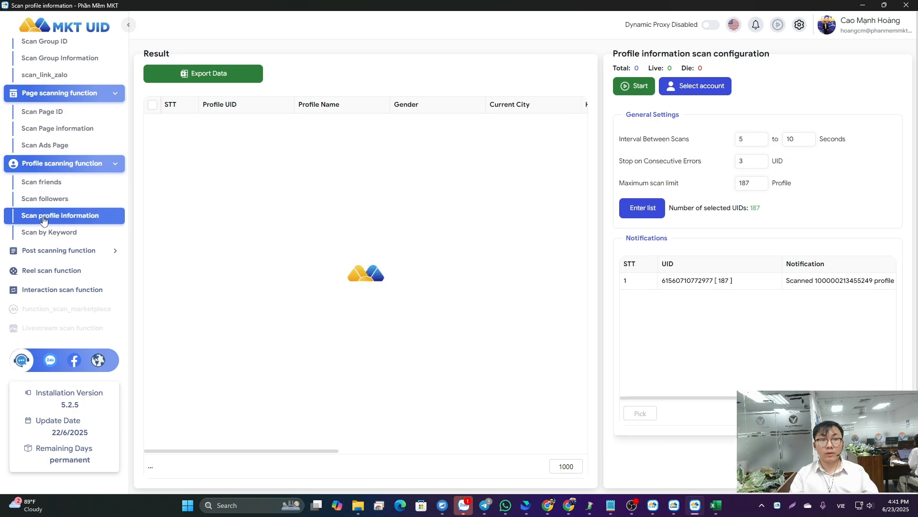
click(47, 232)
click(651, 208)
click(648, 159)
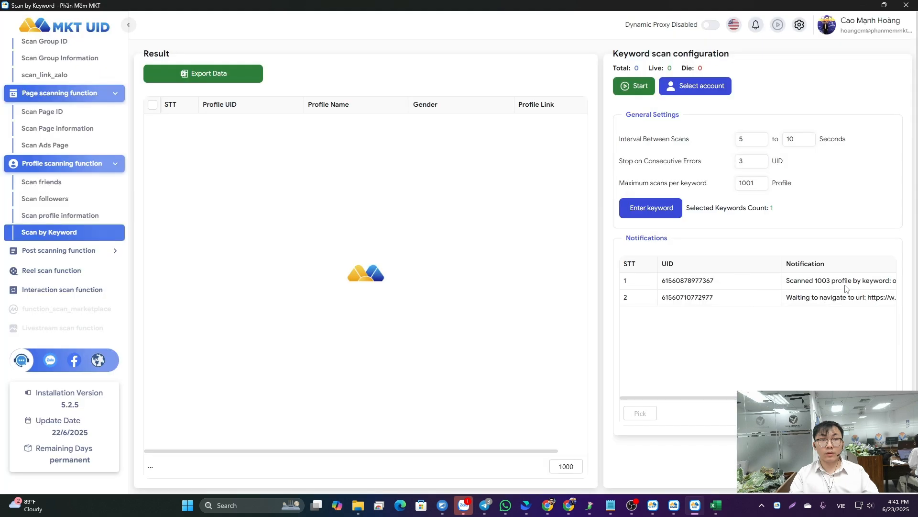
- Open the Scan post list function and clear its saved keyword list
click(67, 250)
click(68, 209)
click(642, 248)
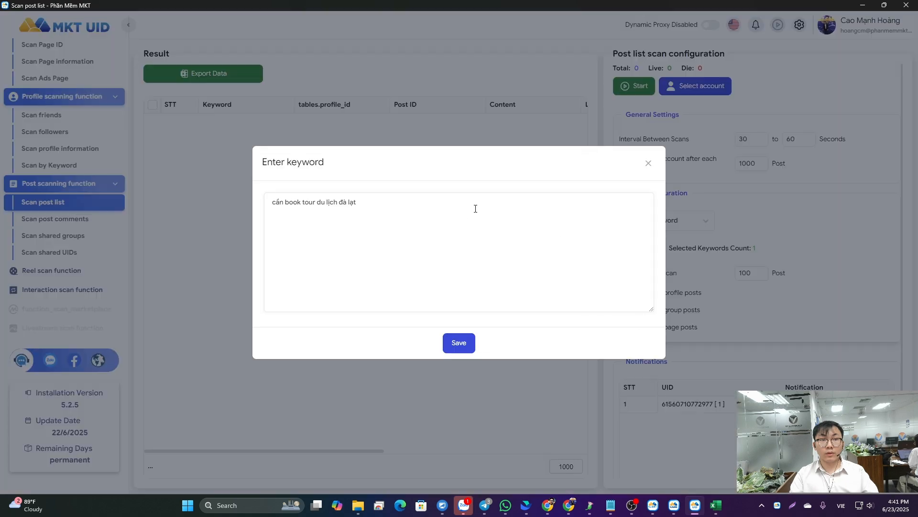
key(ctrl+a)
key(BackSpace)
click(650, 164)
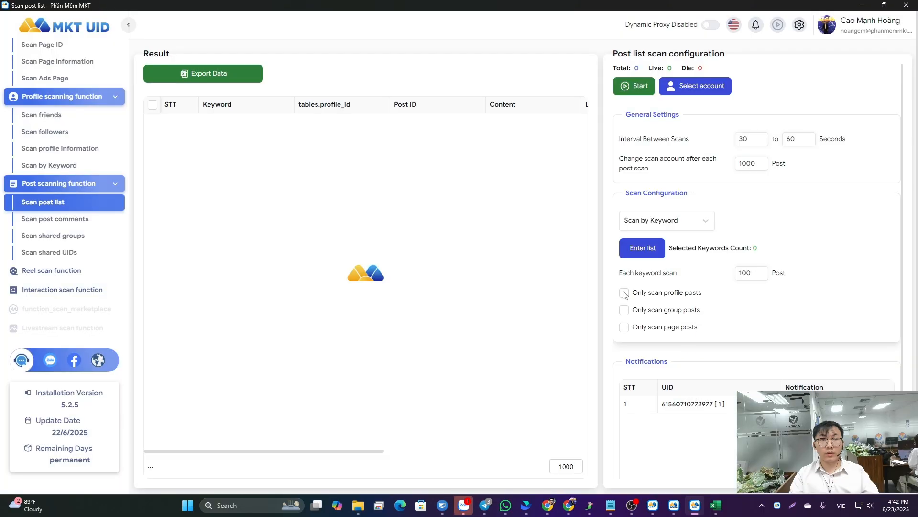
- Check the available scan modes for the post list, and open the Scan post comments function
click(660, 221)
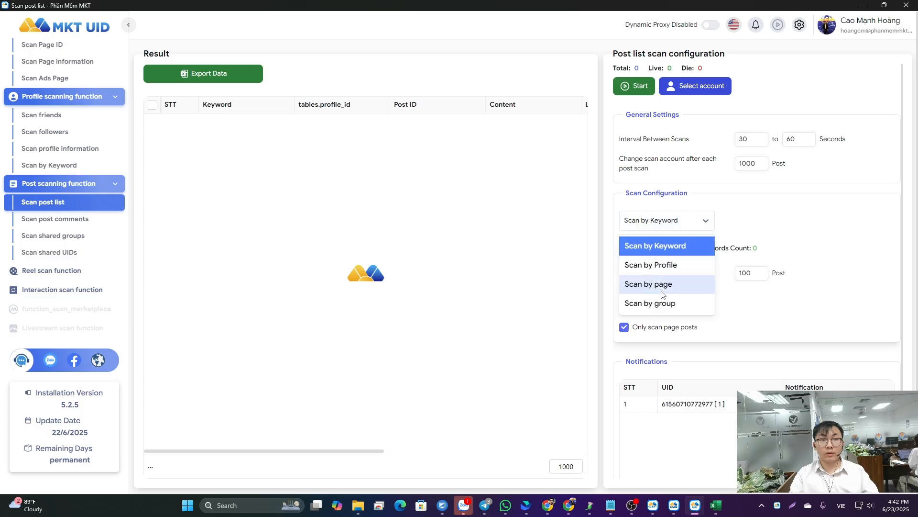
click(55, 219)
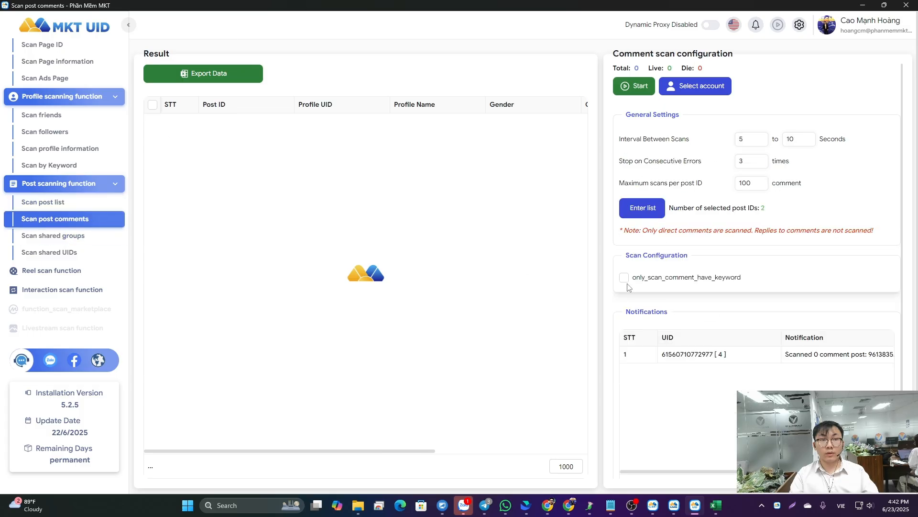
- View the target list for post comments and the shared groups and shared UIDs scanners, ending on the interaction scan function
click(642, 208)
click(648, 160)
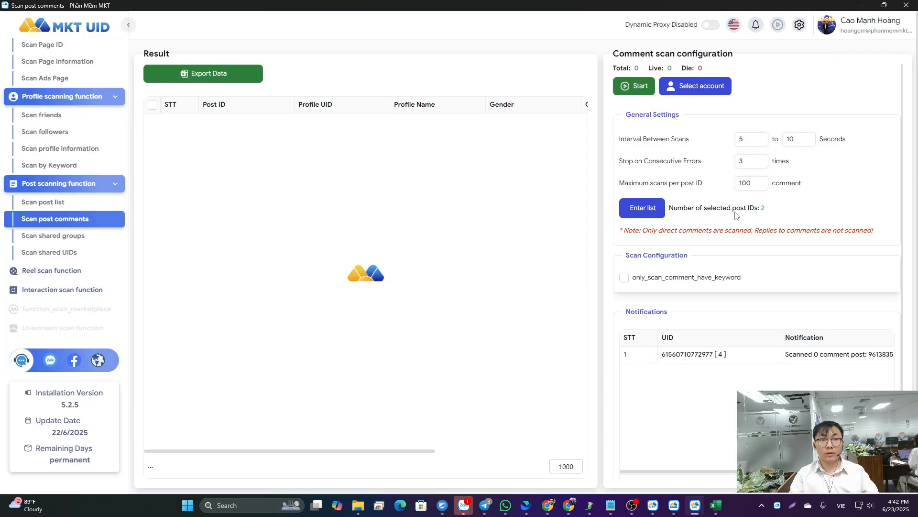
click(60, 236)
click(50, 252)
click(80, 296)
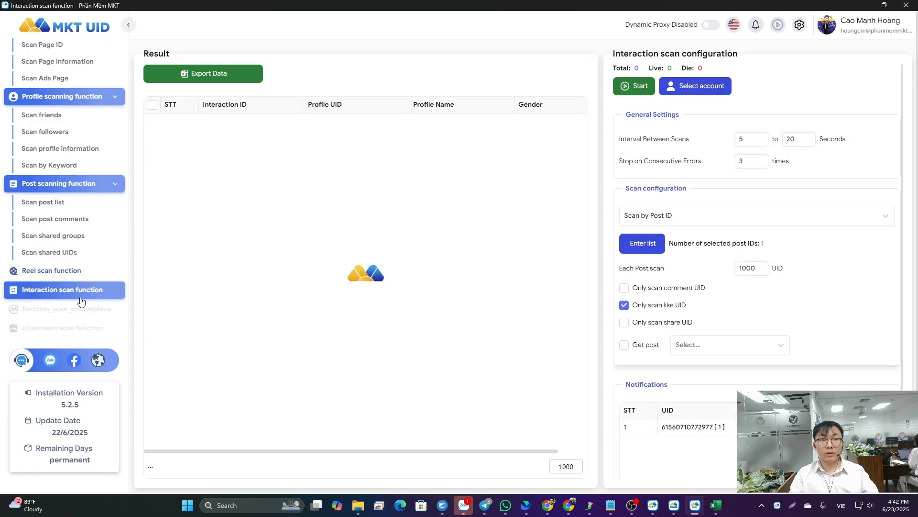
- Keep the interaction scan on Scan by Post ID and enable the comment UID and share UID options
click(692, 222)
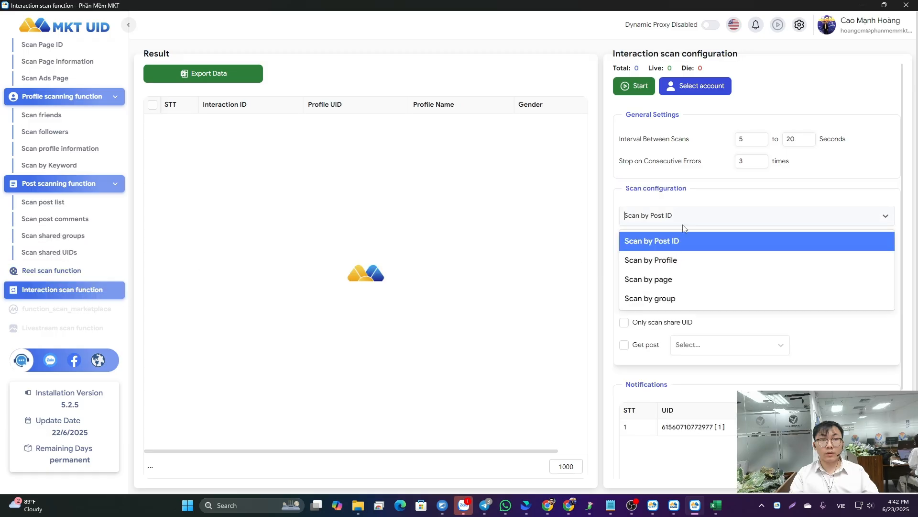
click(651, 279)
click(658, 218)
click(650, 240)
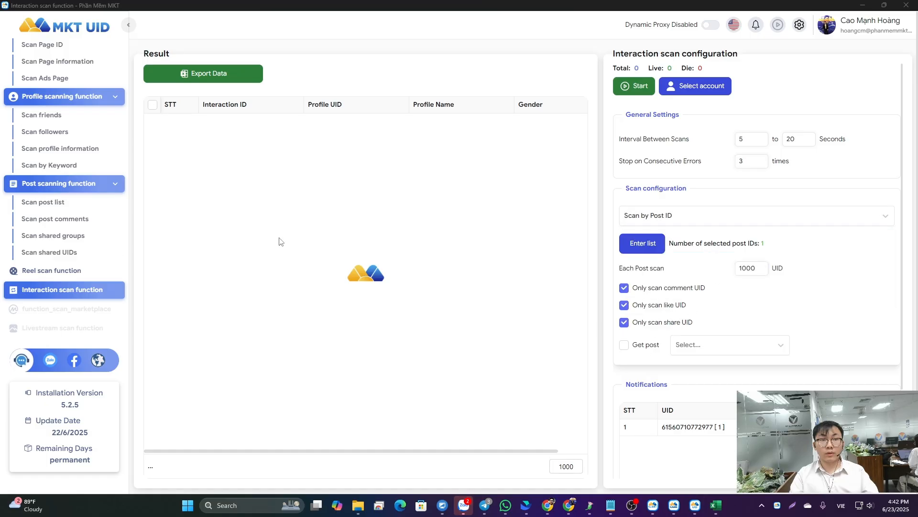
scroll(65, 177, up, 4)
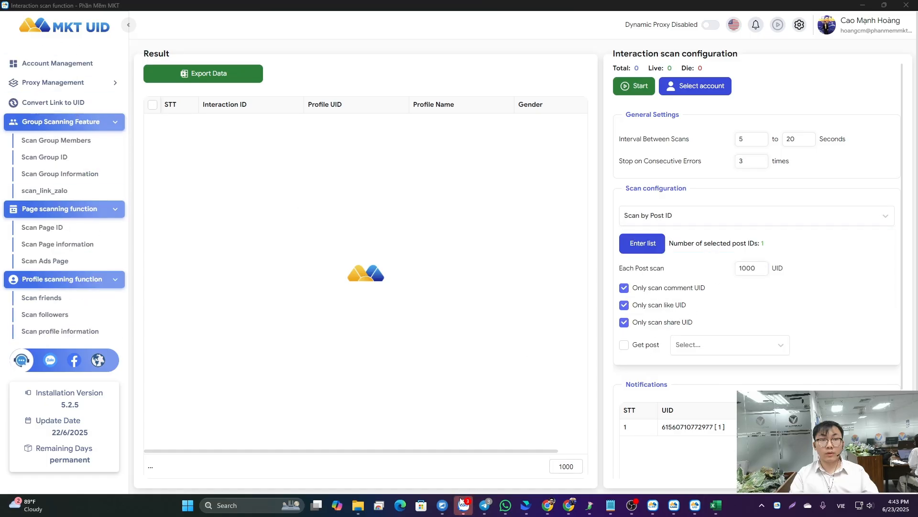
- Switch to MKT Care and add an account category named "Your Category"
click(674, 504)
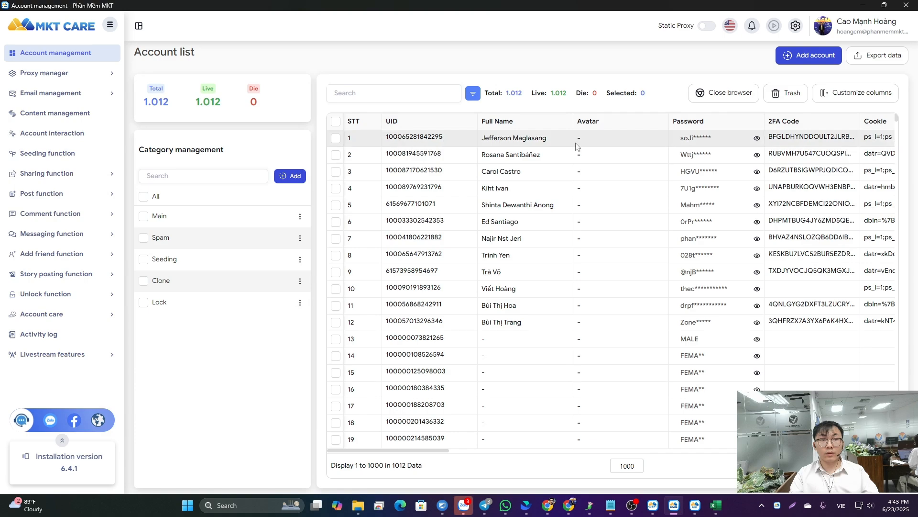
click(290, 176)
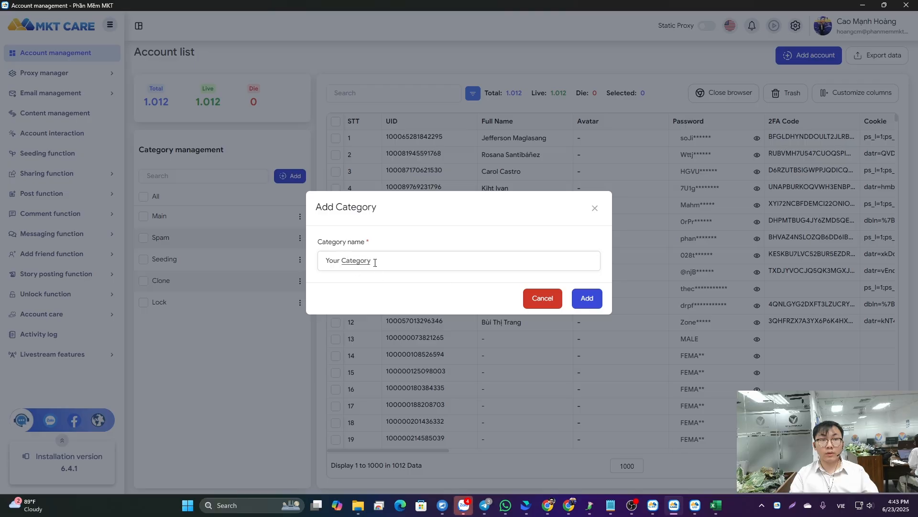
click(429, 258)
click(587, 298)
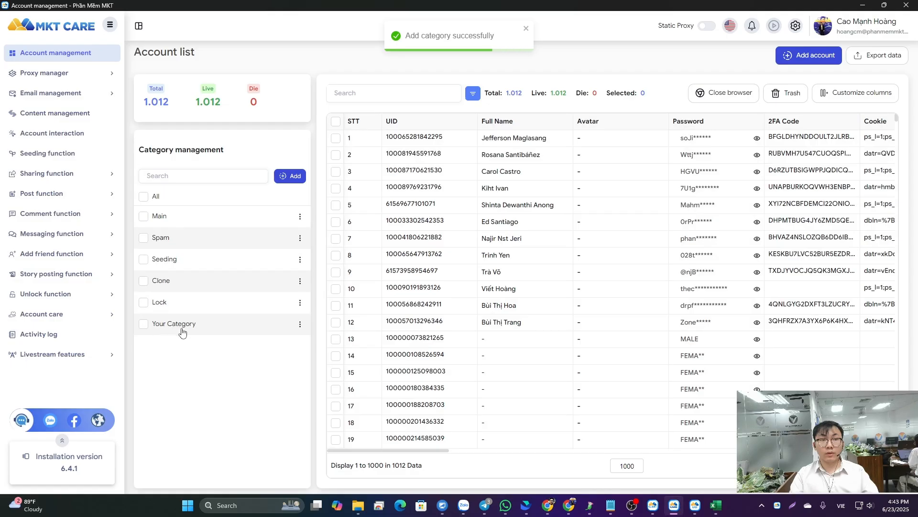
- Start a new account entry in Your Category with the Option format, and enter its user, password and 2FA code line
click(808, 55)
click(242, 180)
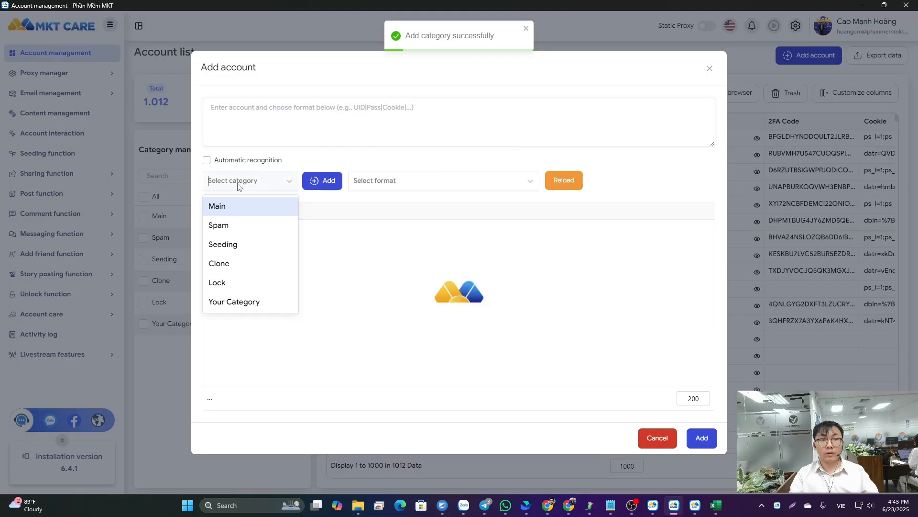
click(261, 302)
click(382, 180)
click(400, 204)
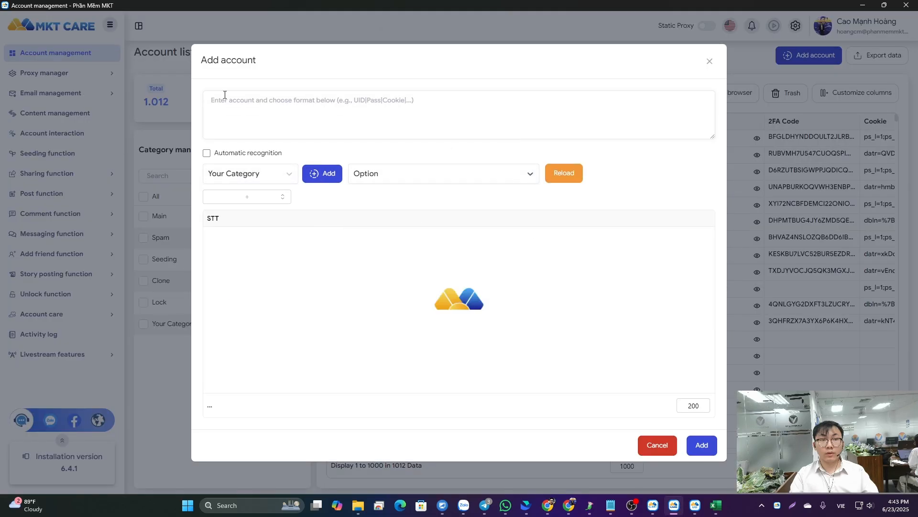
text(user|pass|2fa)
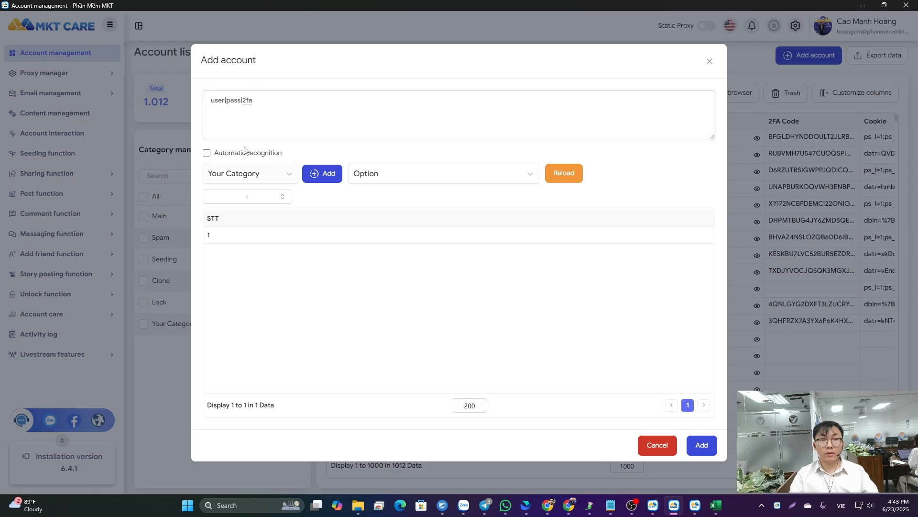
- Map the entered account fields to uid, password and _2fa, and add the account
click(253, 201)
click(238, 219)
click(256, 234)
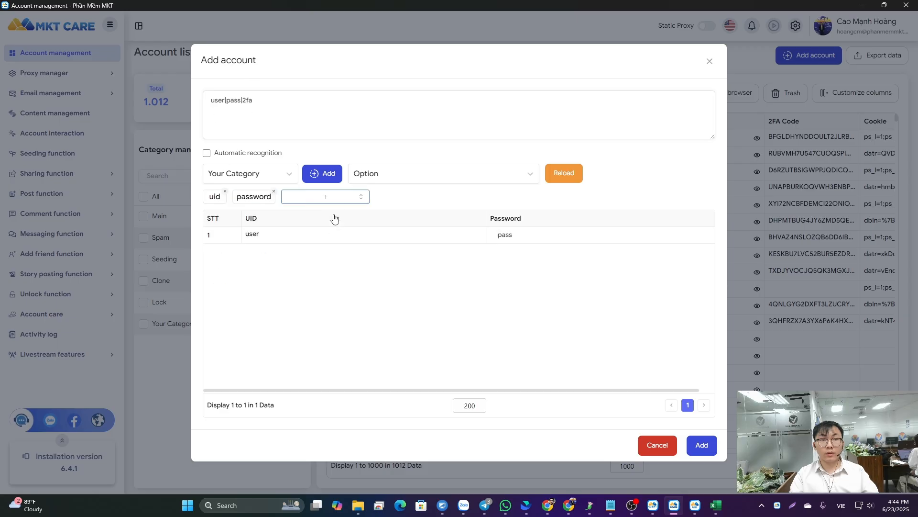
click(335, 199)
click(289, 250)
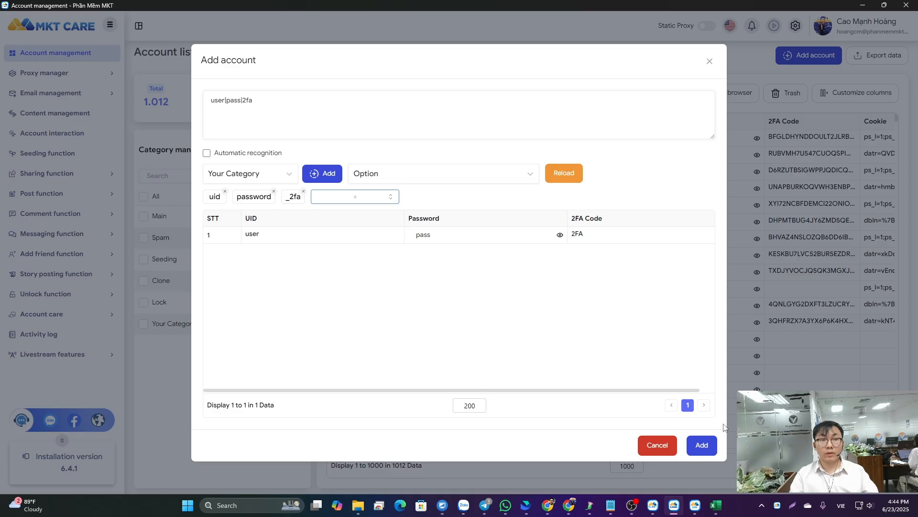
click(708, 447)
click(704, 445)
- Review the account table for Your Category and its available column choices, then clear the category filter
click(155, 330)
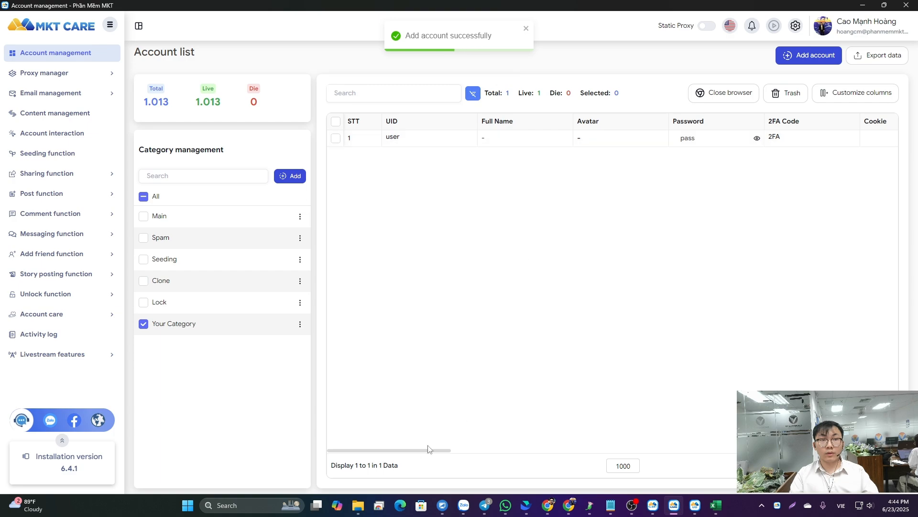
drag(428, 450, 636, 452)
click(855, 92)
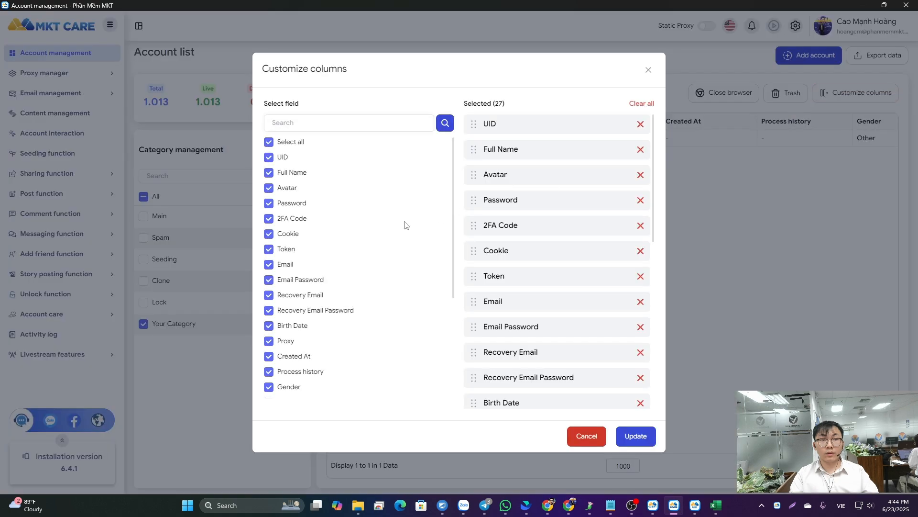
scroll(328, 293, down, 4)
scroll(335, 287, up, 4)
click(647, 71)
click(144, 324)
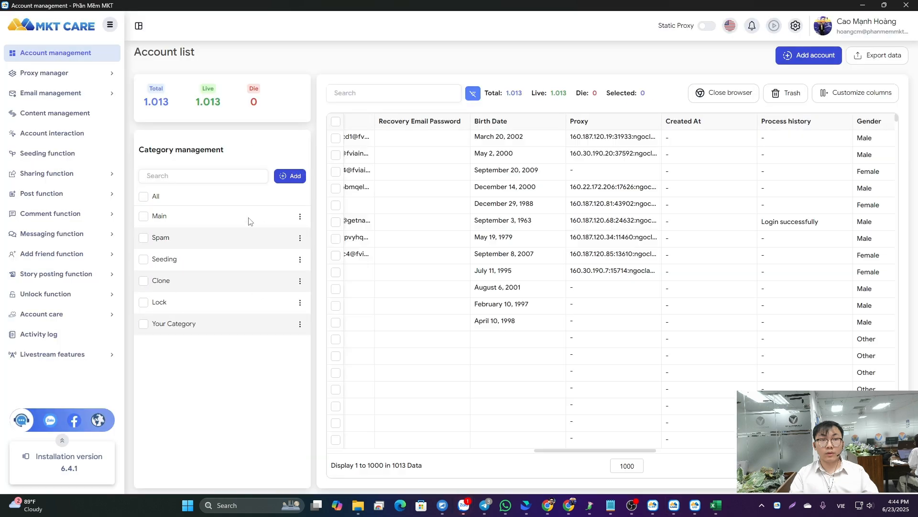
- Examine the static proxy list and the accepted formats for adding proxies, leaving the list as it is
click(54, 74)
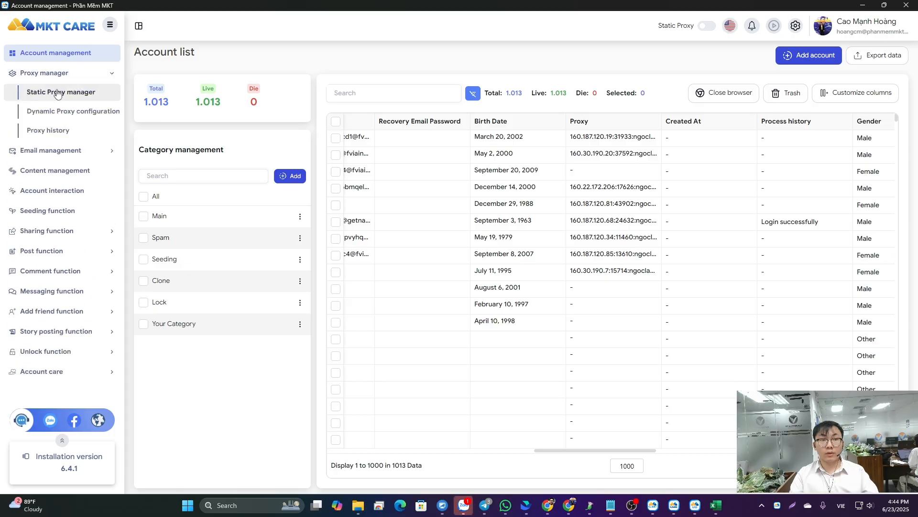
scroll(423, 164, down, 8)
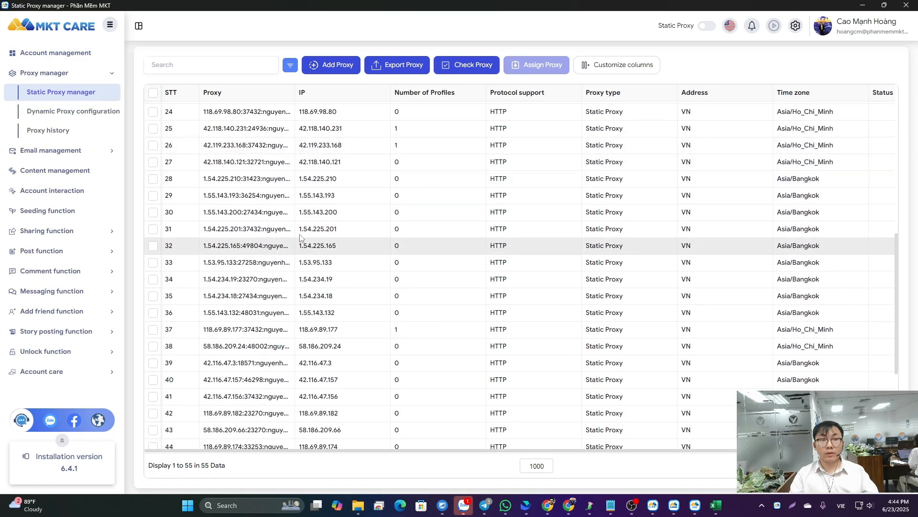
scroll(611, 130, up, 8)
scroll(473, 271, down, 1)
scroll(473, 270, down, 5)
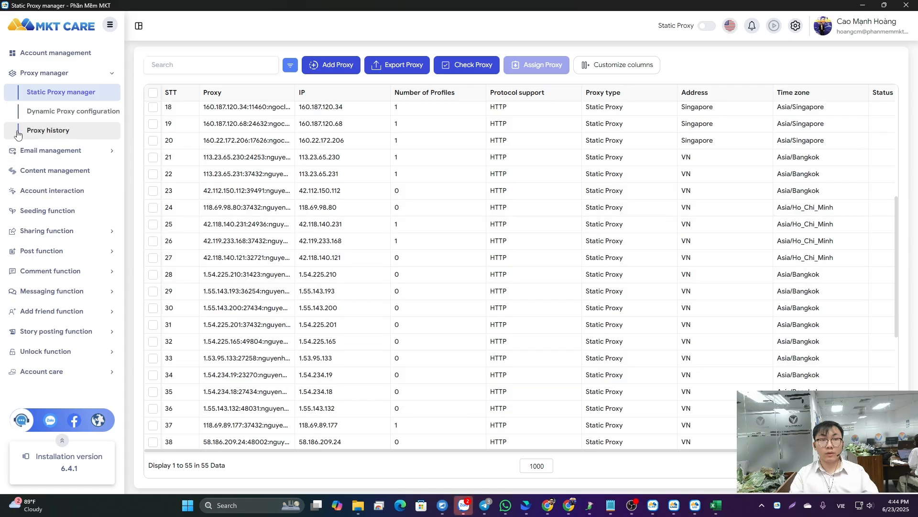
scroll(336, 240, down, 2)
click(331, 65)
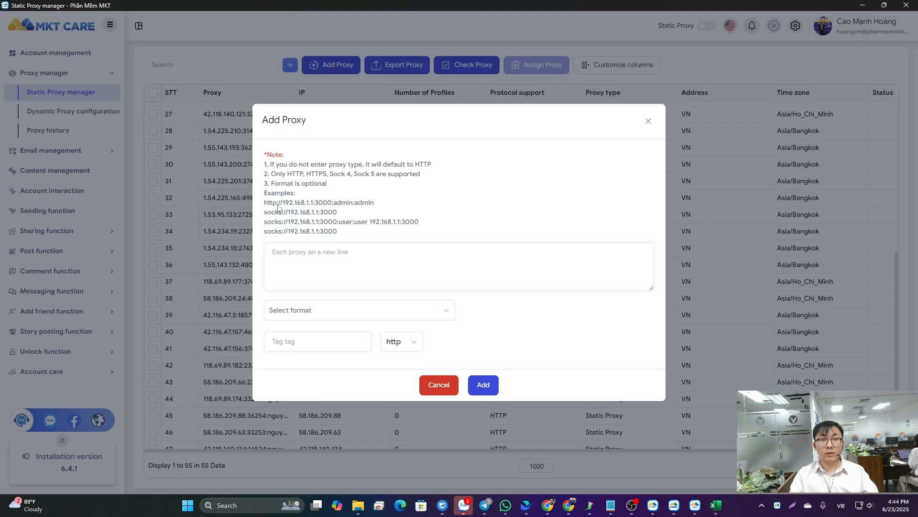
click(649, 120)
- Create a post in the Your Content category titled "Your Title" with content "Enter your content here {content 1 | content 2 | content 3}"
click(51, 173)
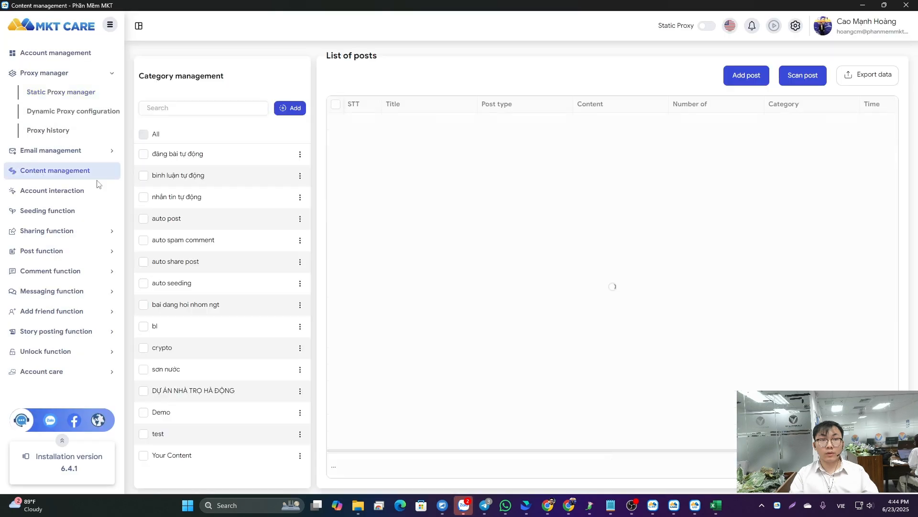
scroll(406, 221, down, 3)
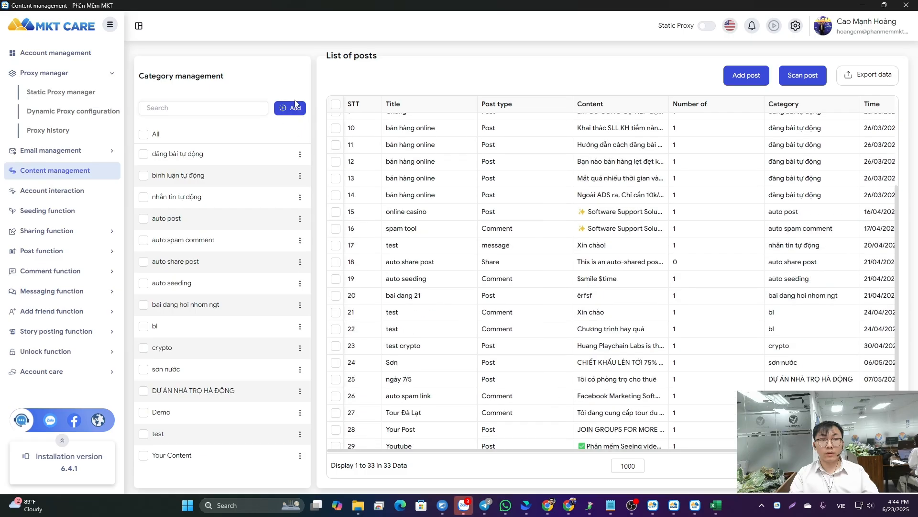
click(747, 75)
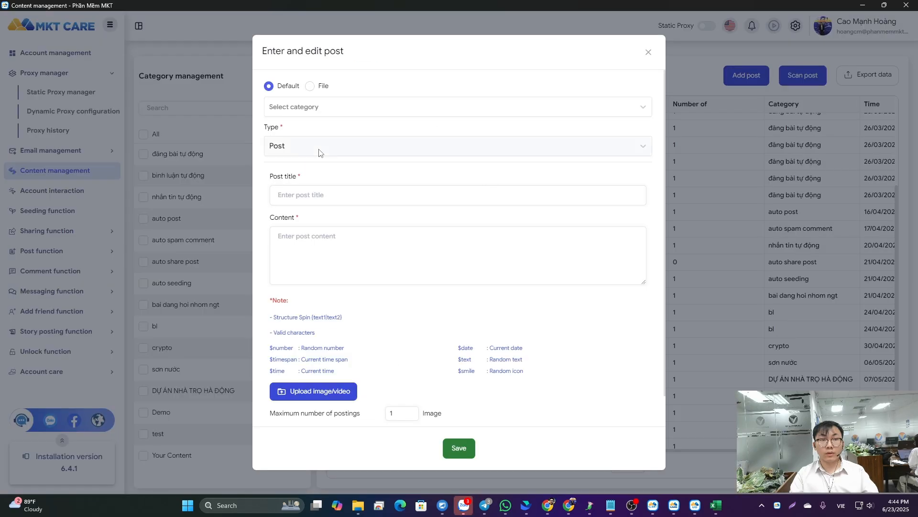
click(316, 107)
scroll(311, 225, down, 5)
click(308, 253)
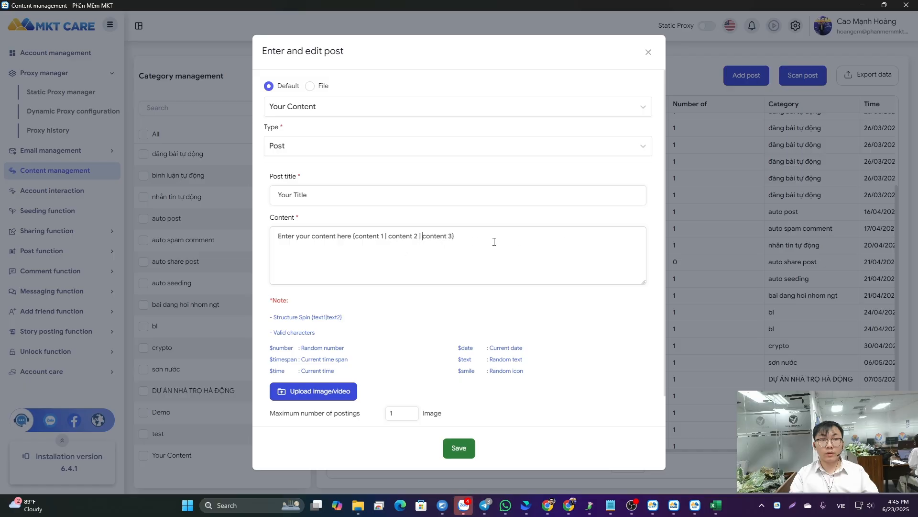
drag(494, 241, 268, 240)
- Attach 1.png, 2.png and 6349114594678.mp4 from the tailieuspam folder to the post
scroll(368, 327, down, 2)
click(308, 366)
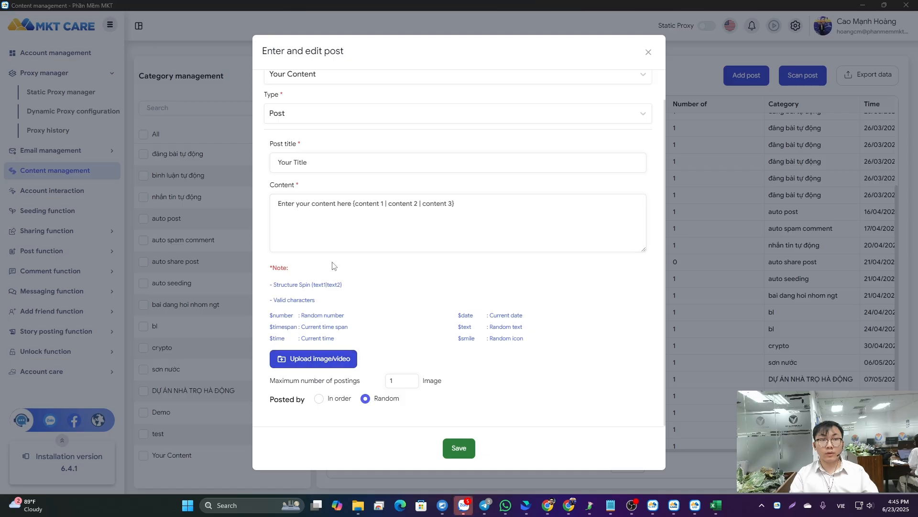
click(213, 88)
ctrl+click(162, 99)
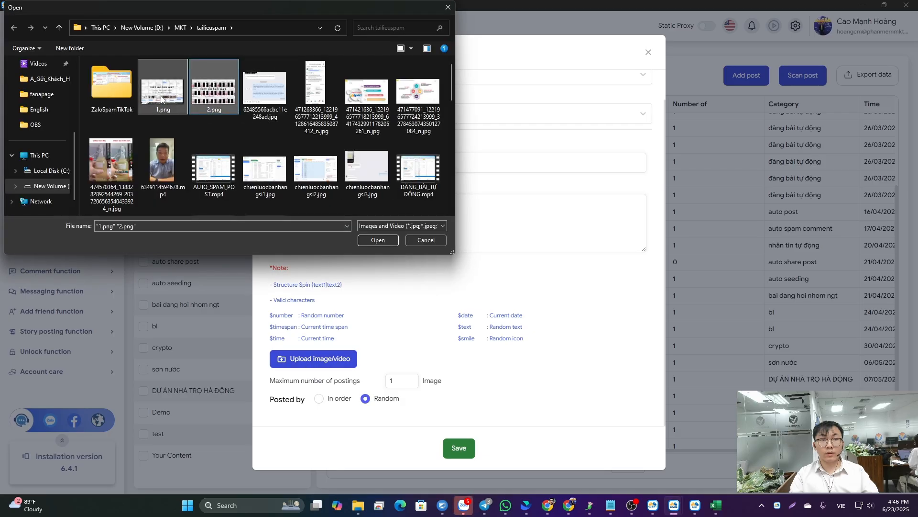
ctrl+click(160, 165)
scroll(168, 171, down, 2)
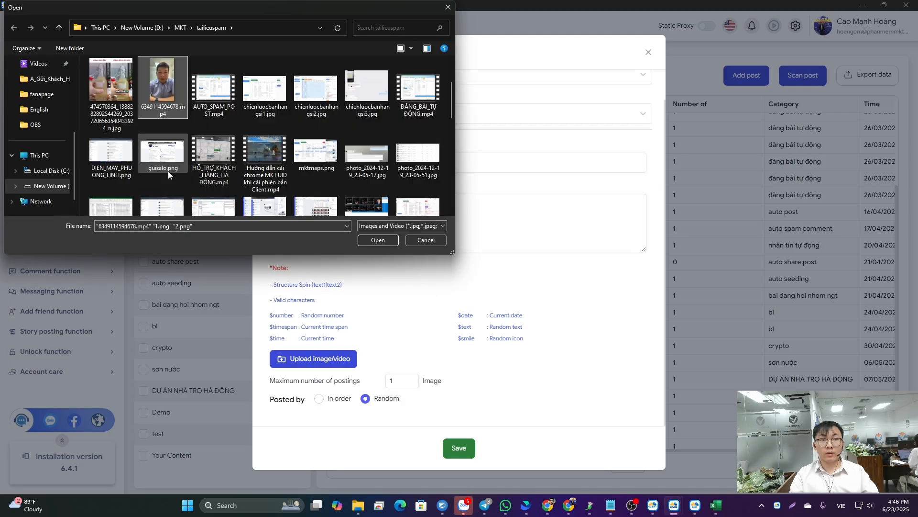
scroll(168, 170, up, 2)
click(378, 240)
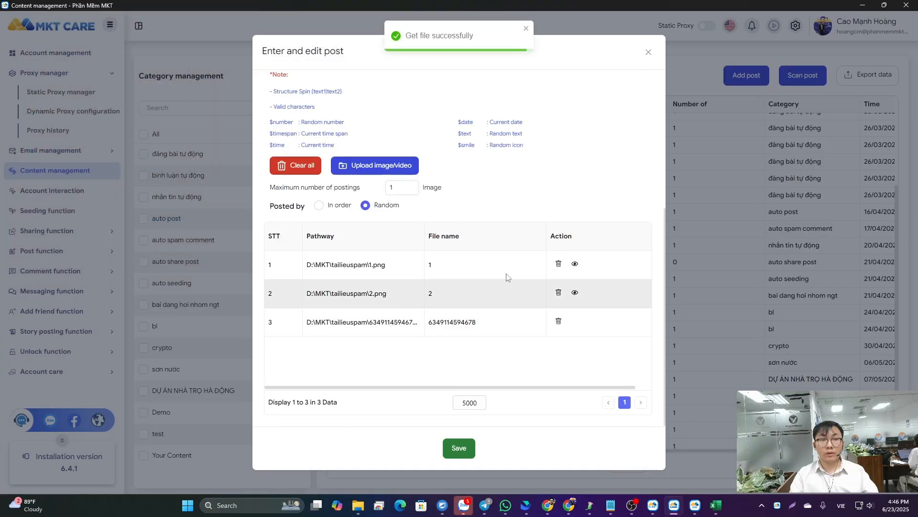
- Preview the two attached images and save the post
click(574, 265)
click(595, 76)
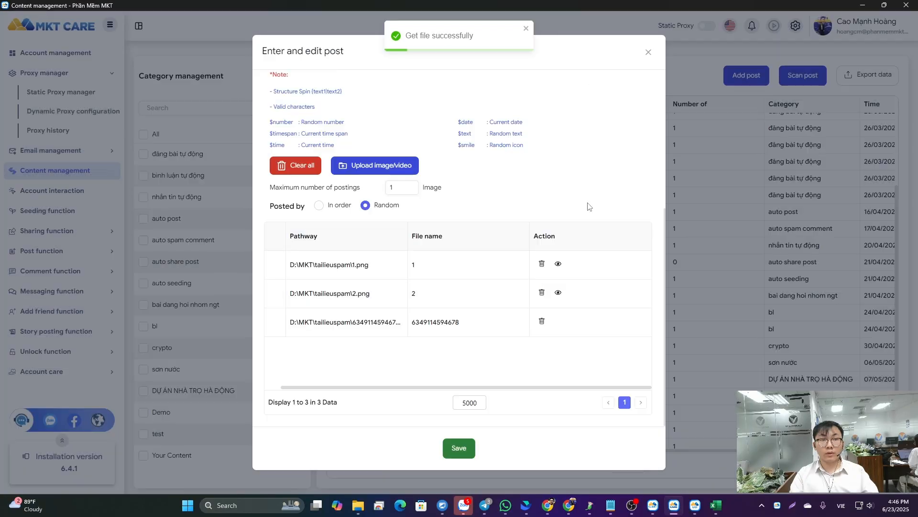
click(558, 292)
click(594, 75)
scroll(324, 382, up, 5)
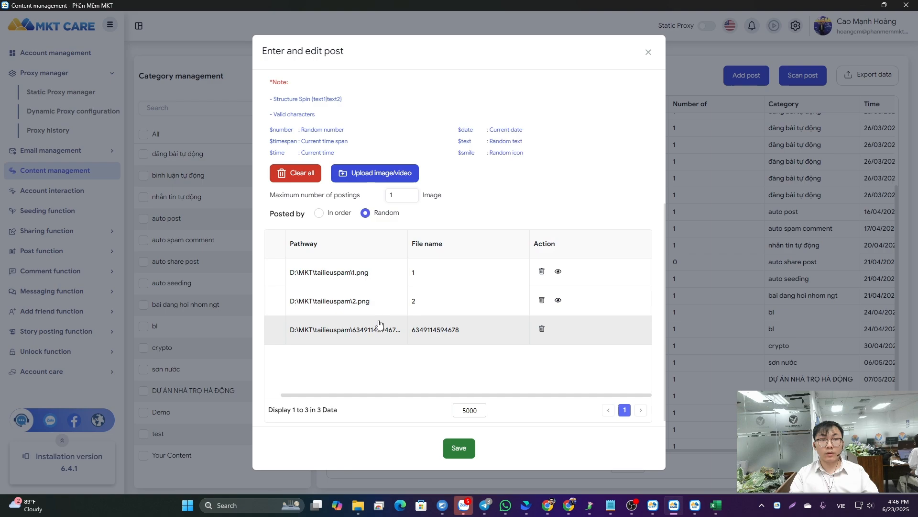
click(458, 447)
- Filter the post list to the Your Content category and look through its columns up to the time
click(150, 454)
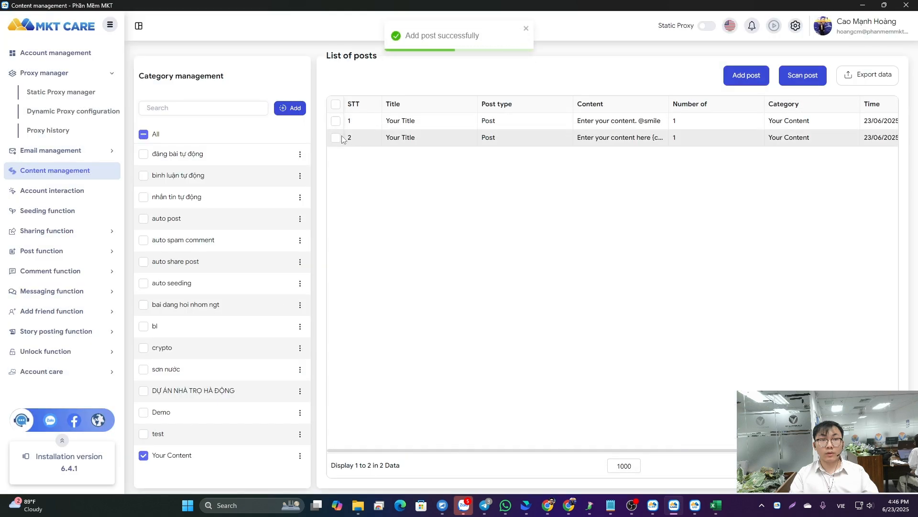
drag(689, 450, 757, 449)
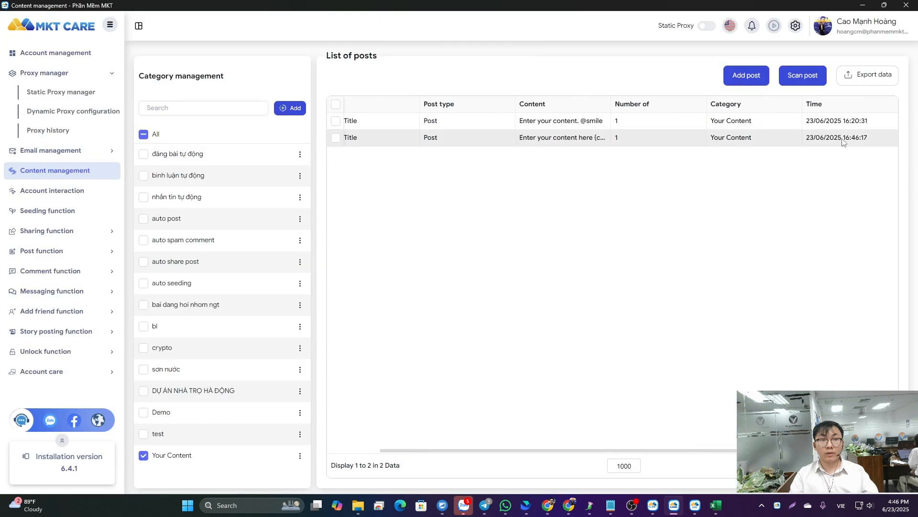
drag(604, 451, 545, 451)
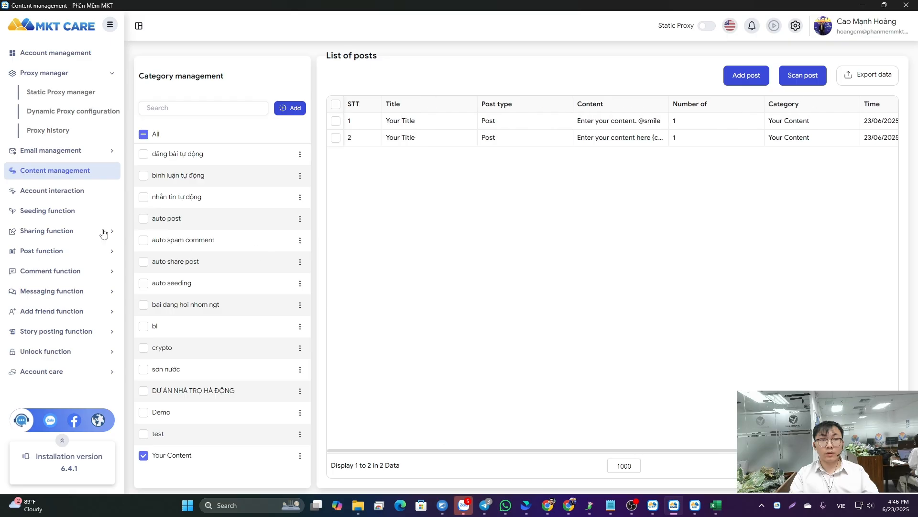
- Open the script configuration for account interaction and try adding a new script
click(67, 194)
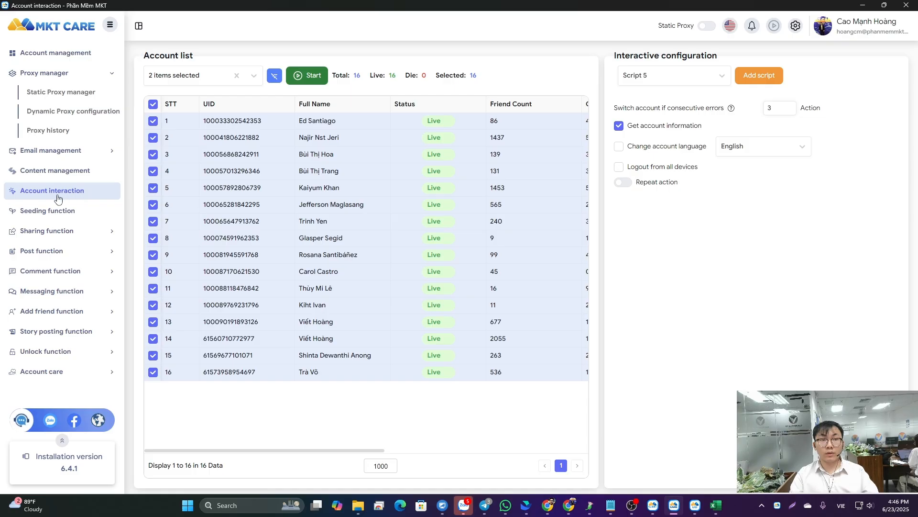
click(764, 83)
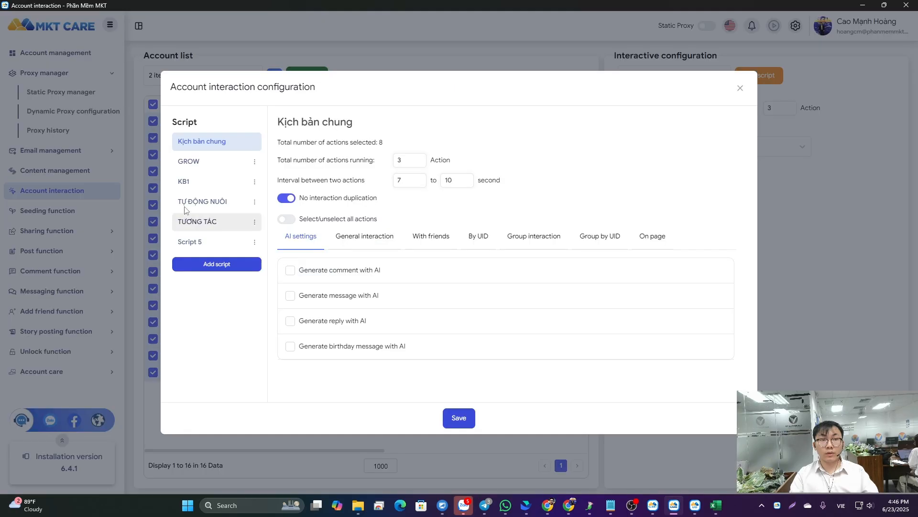
click(218, 263)
click(217, 284)
click(603, 215)
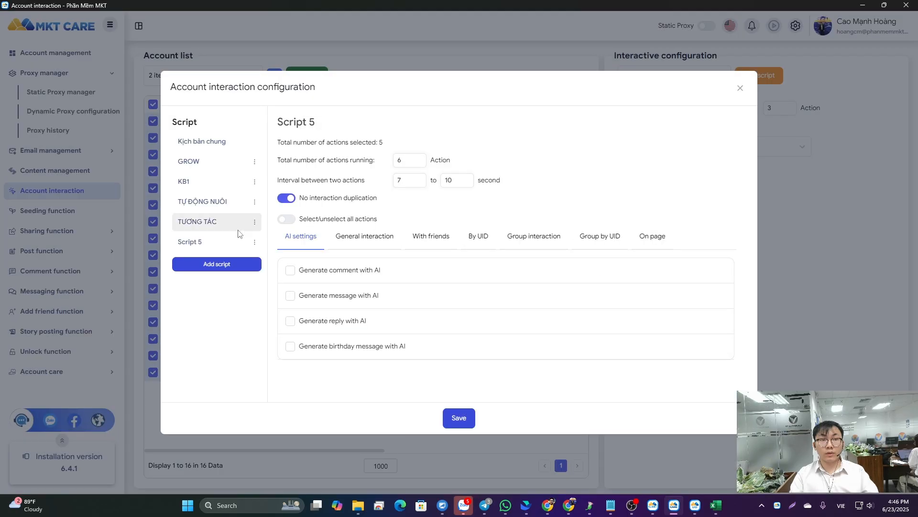
- Enable Read notification, Scroll news feed and Like post on news feed in Script 6's general interaction settings
click(374, 242)
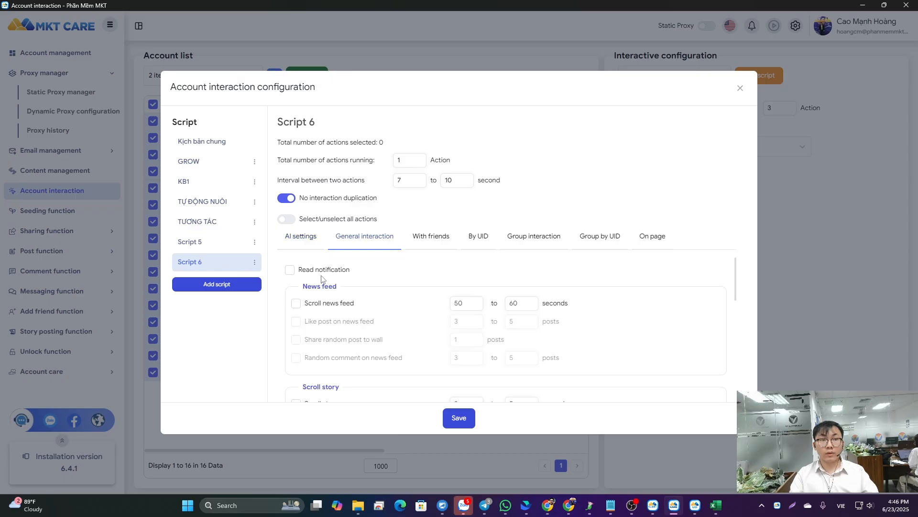
click(296, 305)
scroll(397, 311, down, 1)
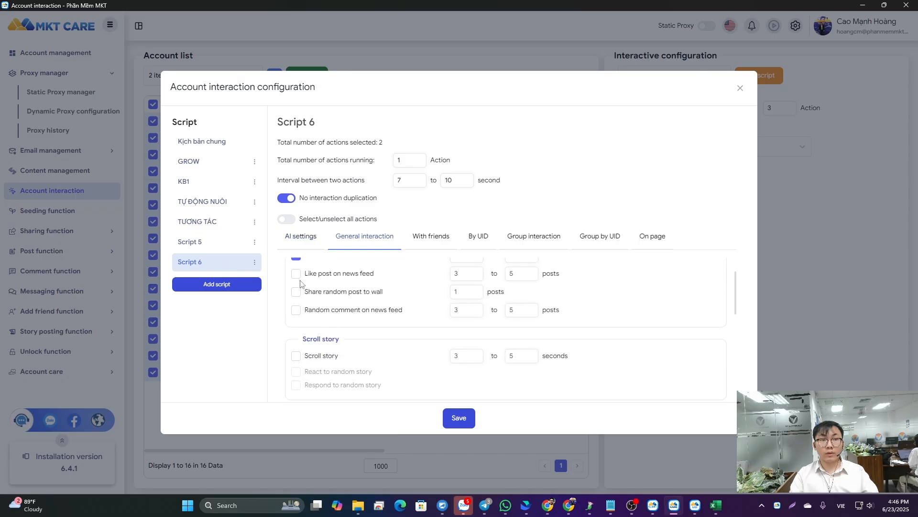
click(297, 276)
scroll(293, 342, up, 1)
scroll(364, 334, down, 3)
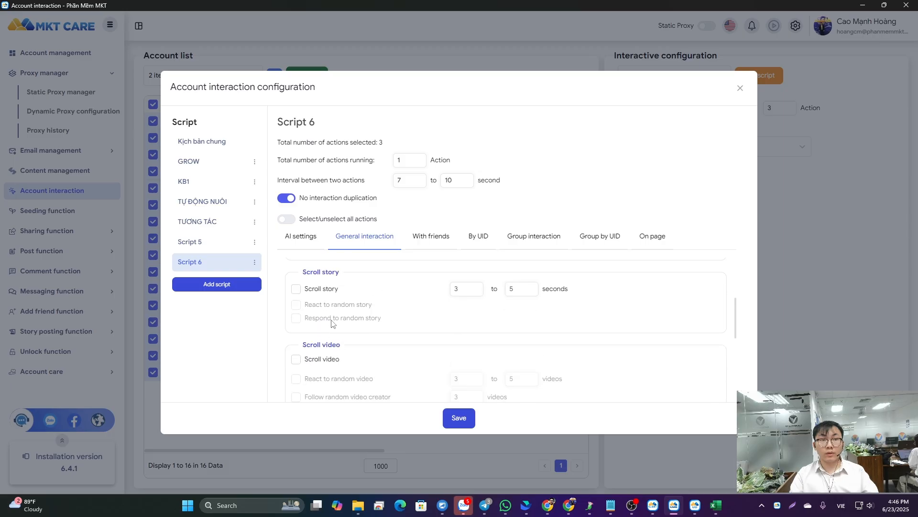
- Enable Random comment on news feed and save a short greeting as its comment content
scroll(316, 306, up, 1)
click(296, 289)
click(325, 308)
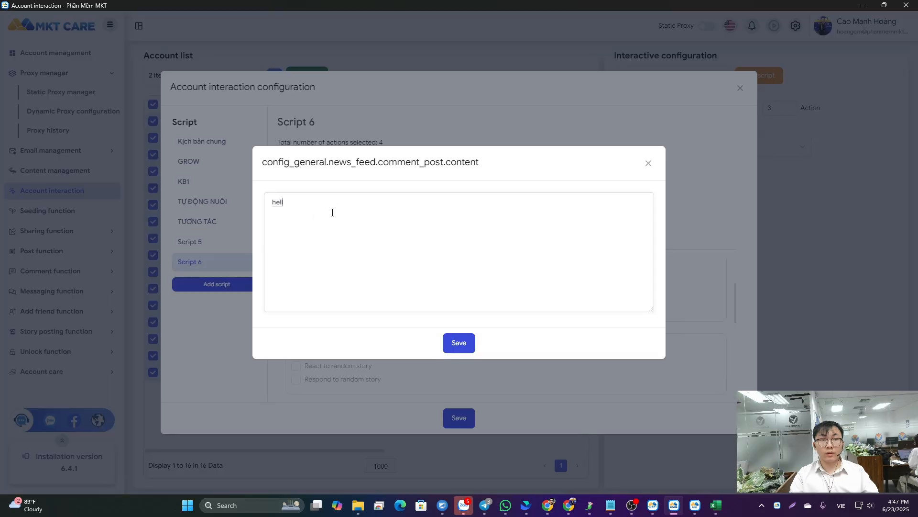
click(446, 345)
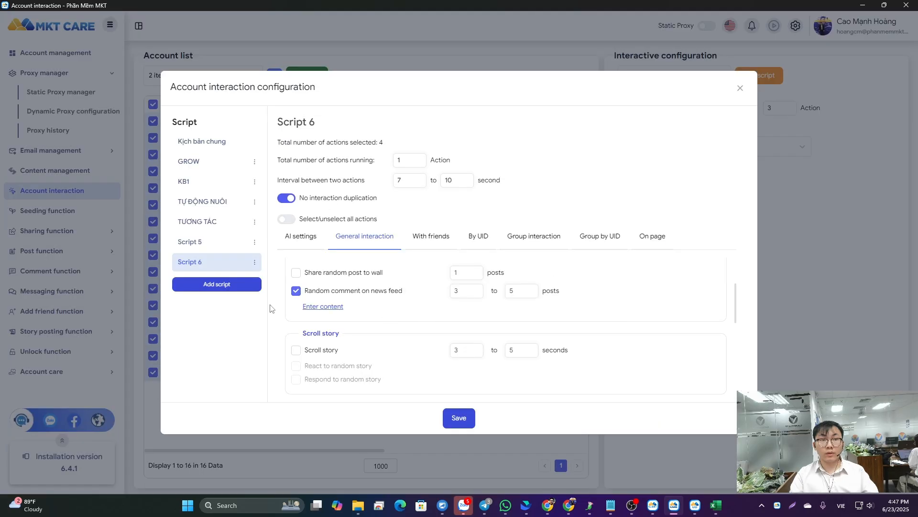
- Enable Scroll story, Scroll video and Watch video Reels in the script's general interaction settings
scroll(338, 321, up, 2)
scroll(343, 329, down, 4)
scroll(308, 312, up, 1)
click(304, 304)
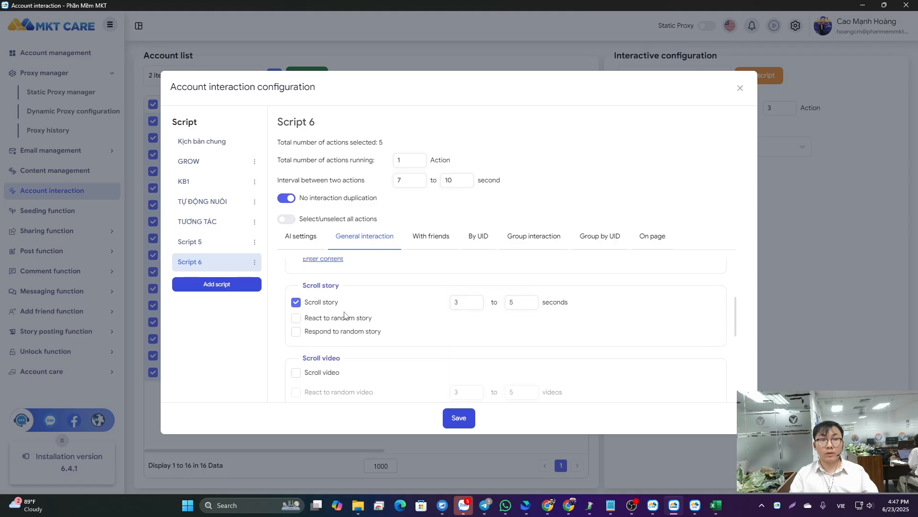
scroll(344, 316, down, 2)
click(303, 273)
scroll(311, 316, down, 6)
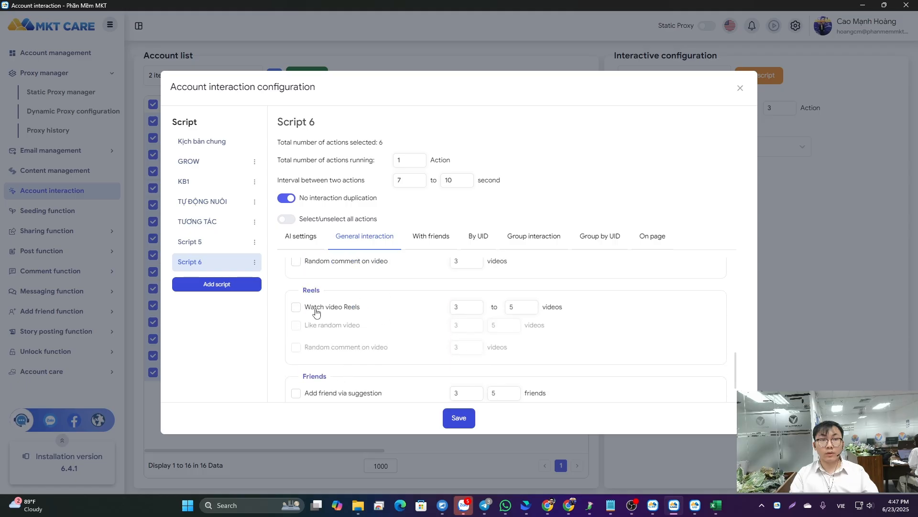
click(296, 307)
scroll(346, 345, down, 2)
scroll(365, 317, up, 10)
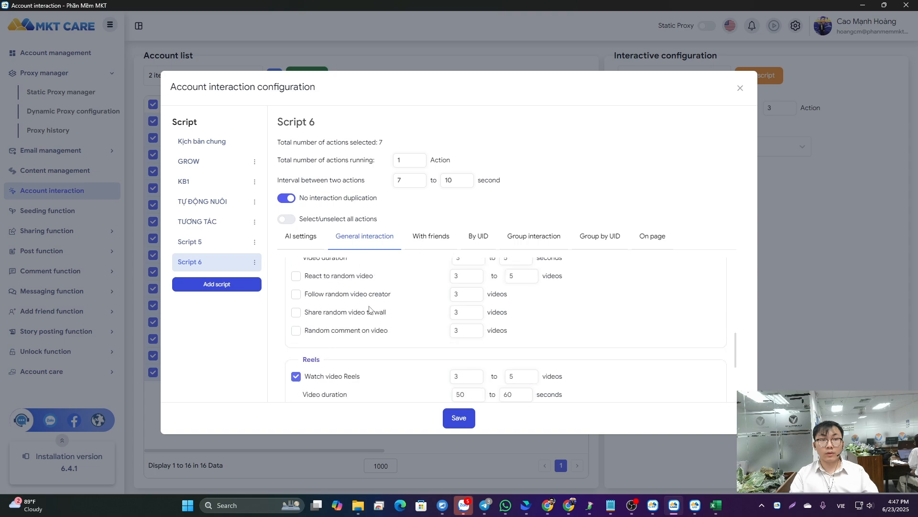
- Examine Script 6's With friends and By UID actions, including the options and UID list for interacting by UID
click(444, 239)
scroll(334, 320, down, 1)
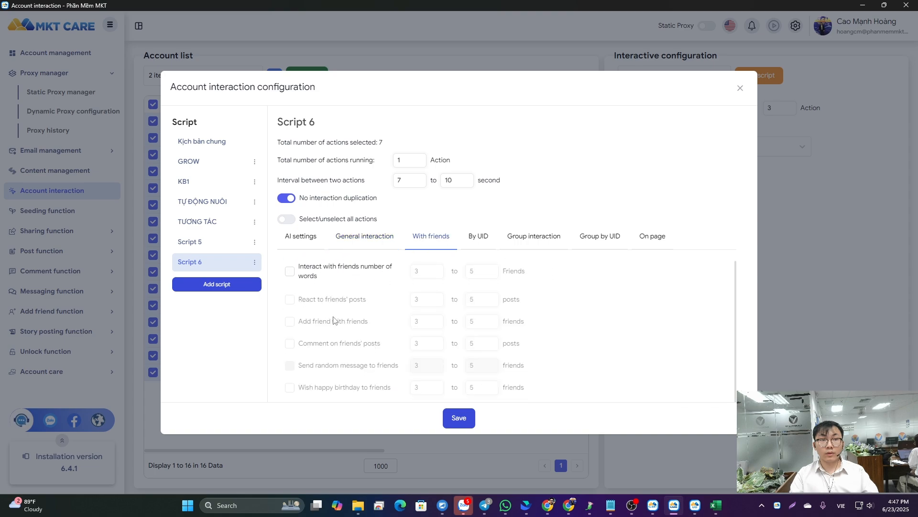
click(476, 244)
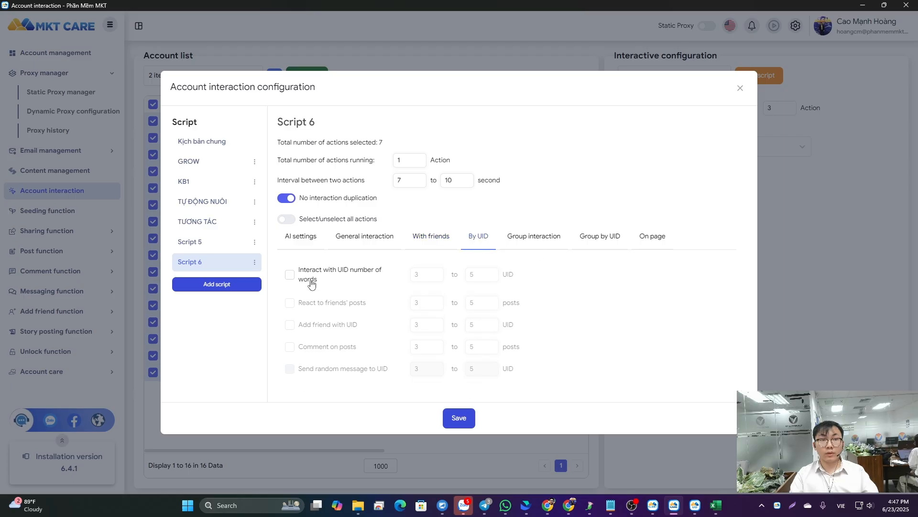
click(309, 279)
click(311, 292)
click(648, 164)
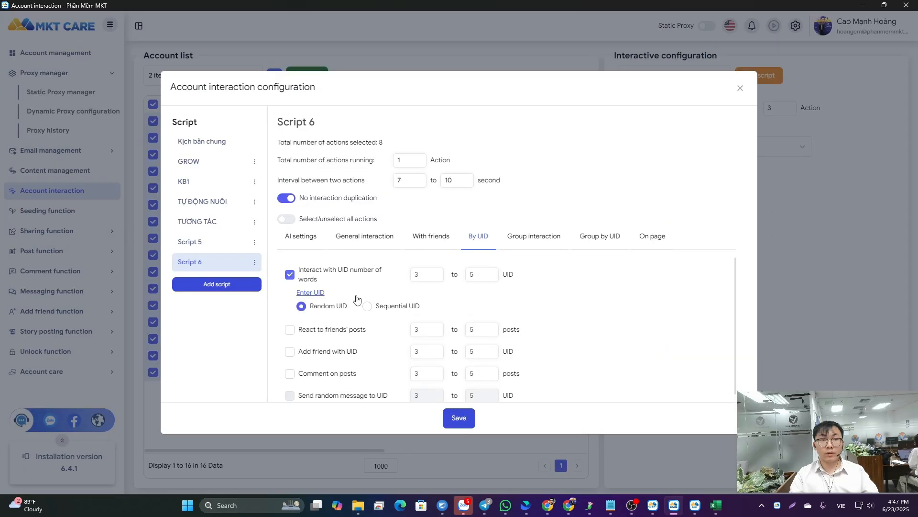
click(290, 275)
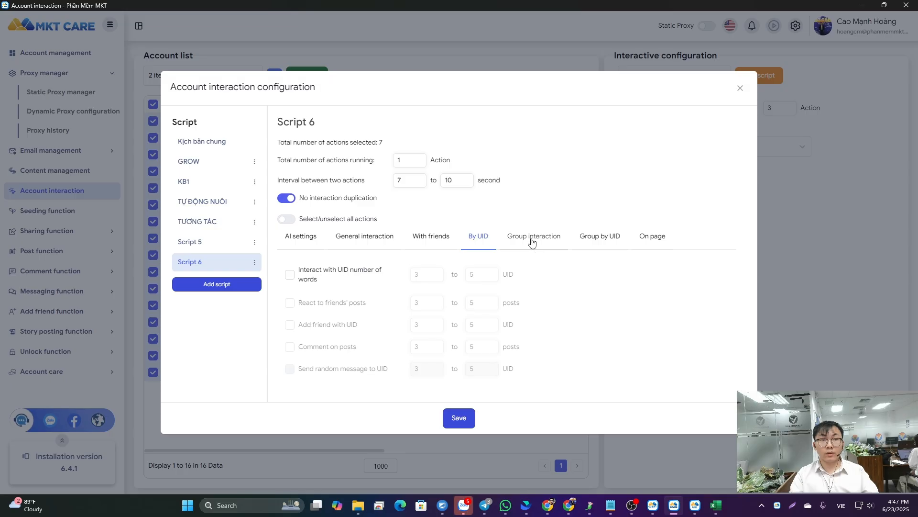
- Enable Scroll group feed for Script 6 and look through the remaining group interaction actions
click(534, 242)
click(290, 269)
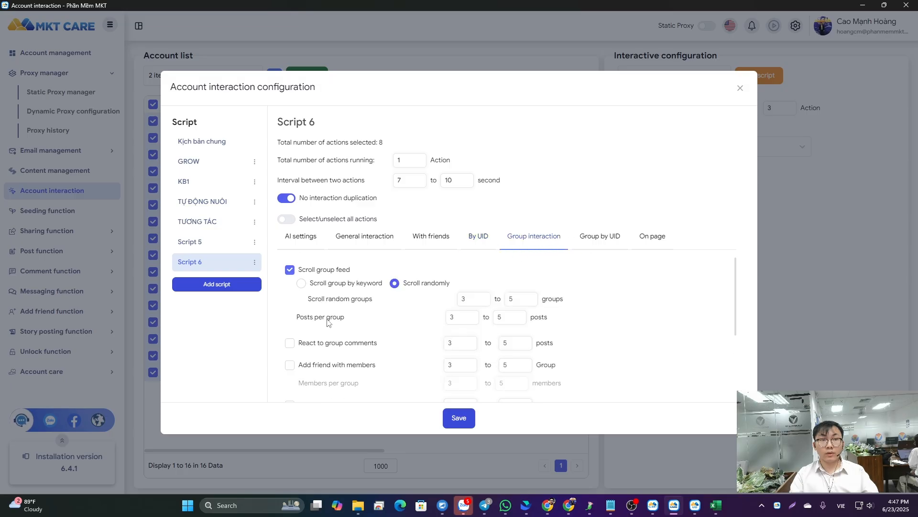
scroll(298, 319, down, 1)
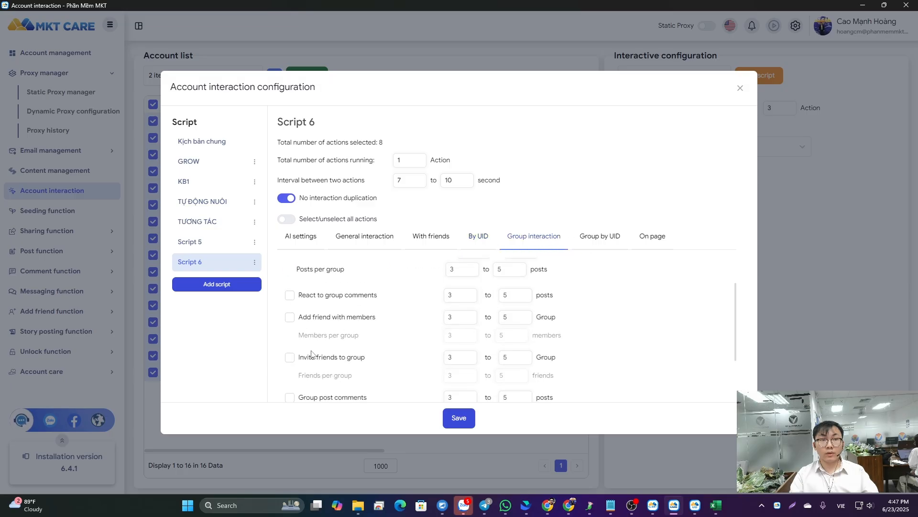
scroll(312, 353, down, 2)
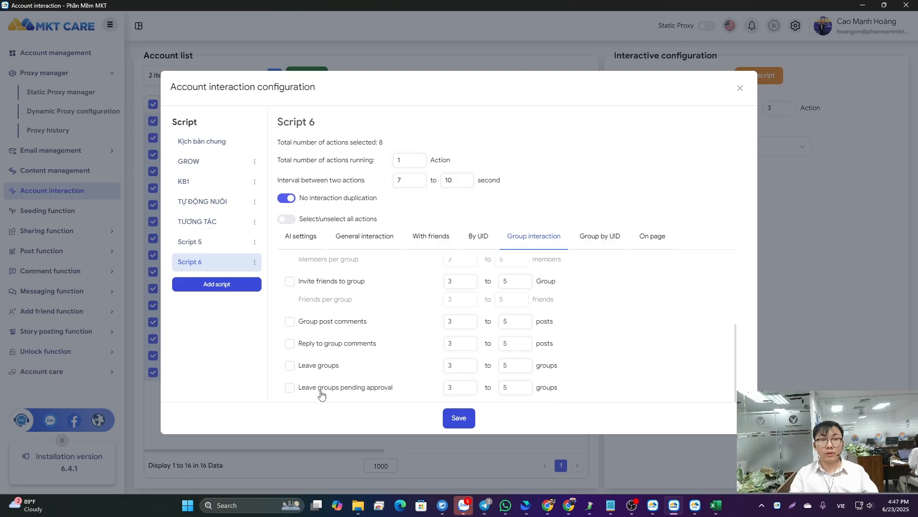
scroll(337, 312, up, 3)
- Try Group interaction with UID with Join groups, review its actions, and clear it together with Scroll group feed
click(584, 243)
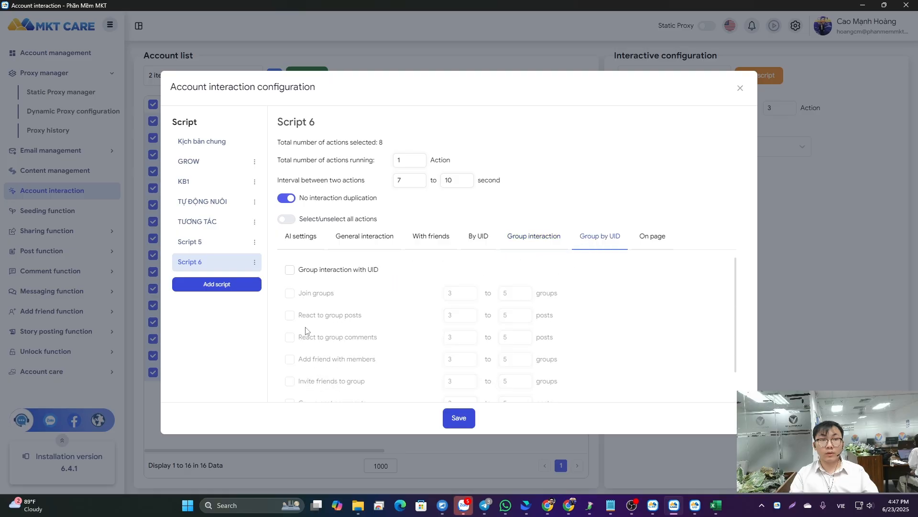
click(290, 270)
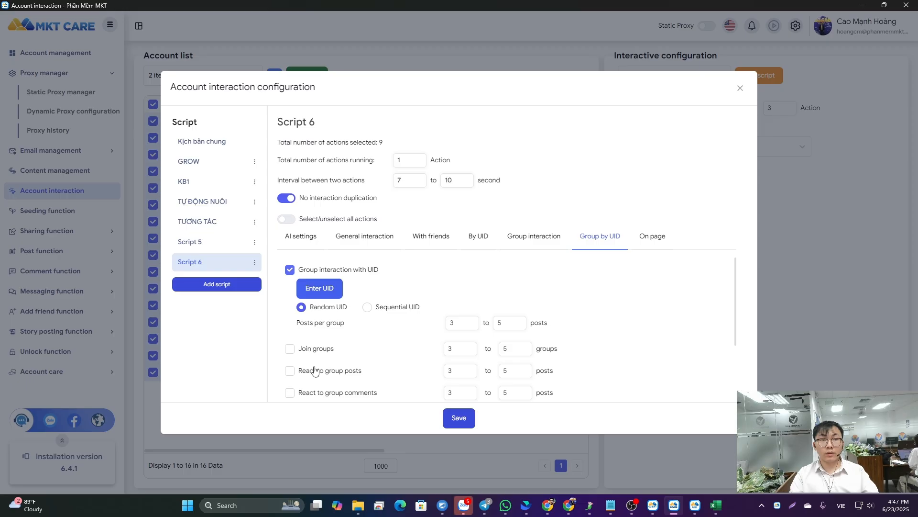
click(289, 350)
scroll(287, 352, down, 2)
scroll(293, 332, up, 1)
scroll(321, 324, down, 1)
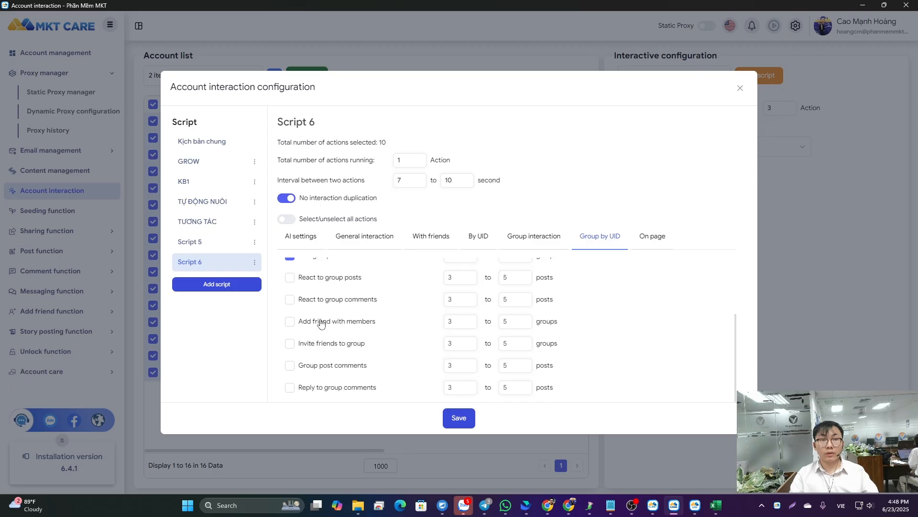
scroll(316, 349, up, 3)
click(289, 267)
click(534, 236)
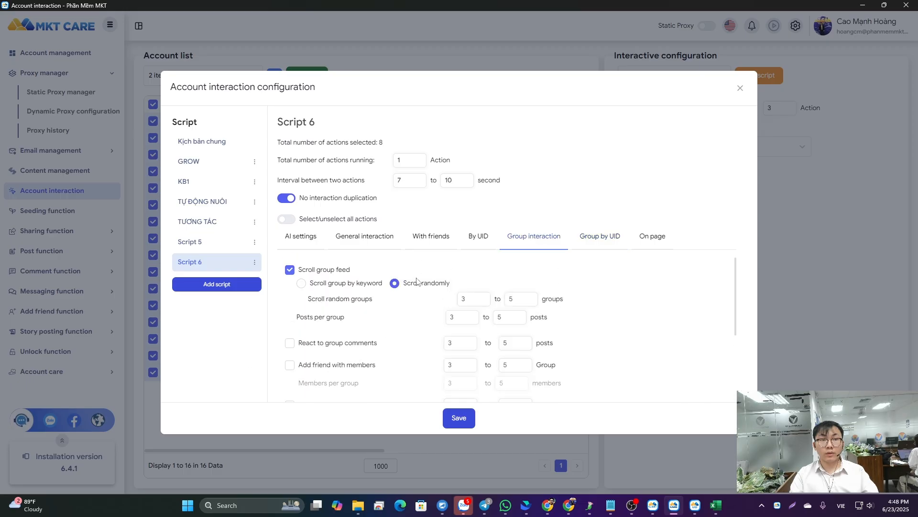
click(290, 269)
- Try the page interaction option, view its UID list without entering anything, and disable it again
click(647, 247)
click(290, 273)
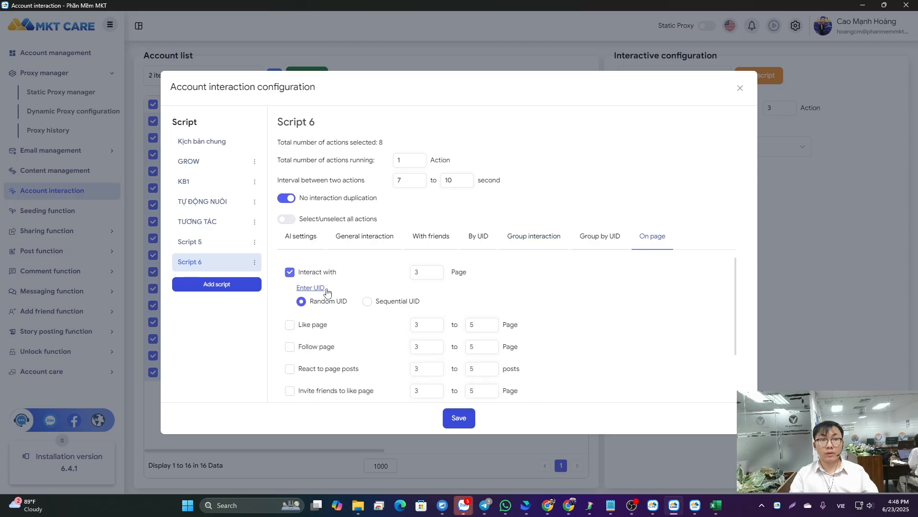
click(310, 288)
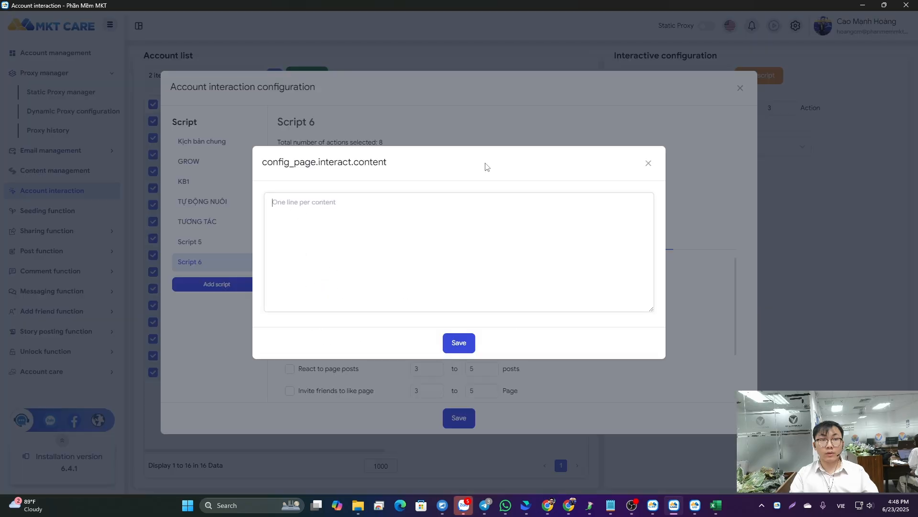
click(643, 166)
click(325, 273)
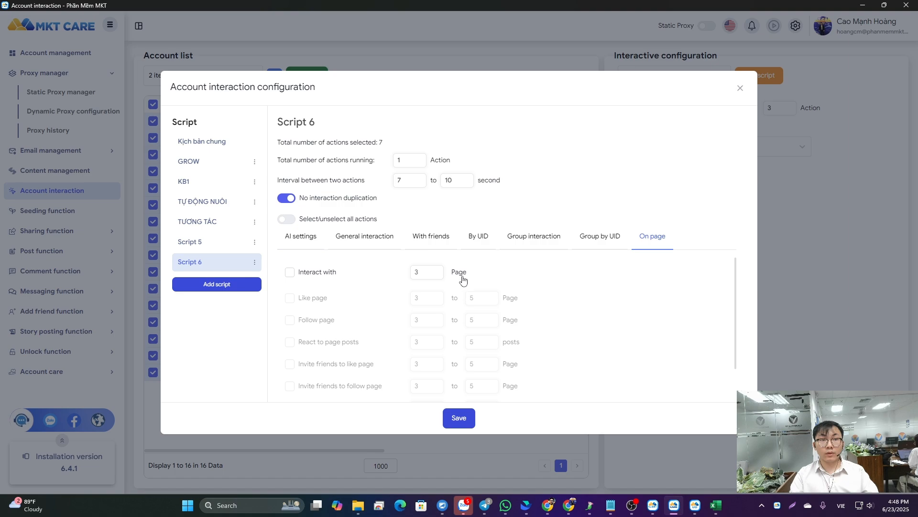
- Set Script 6's total number of actions running to 7, save the script and close the configuration
click(478, 241)
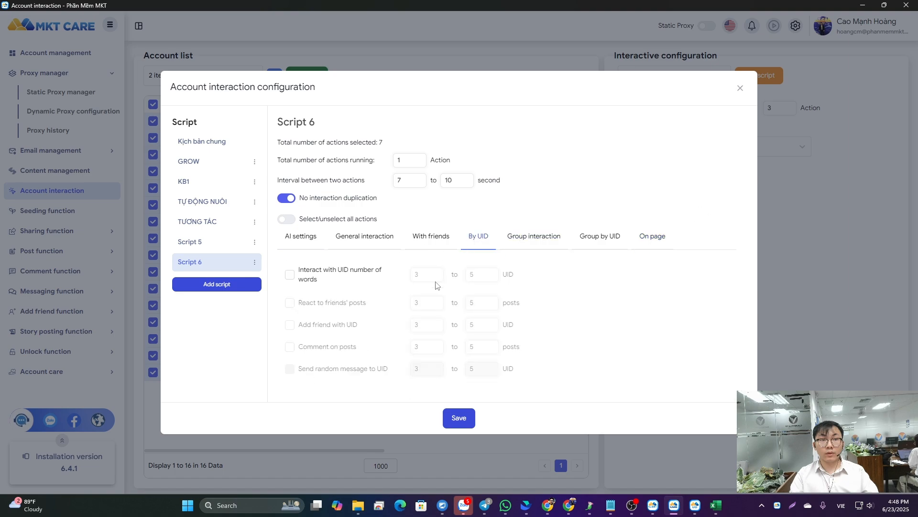
click(431, 235)
click(365, 235)
scroll(389, 312, down, 5)
scroll(390, 312, up, 2)
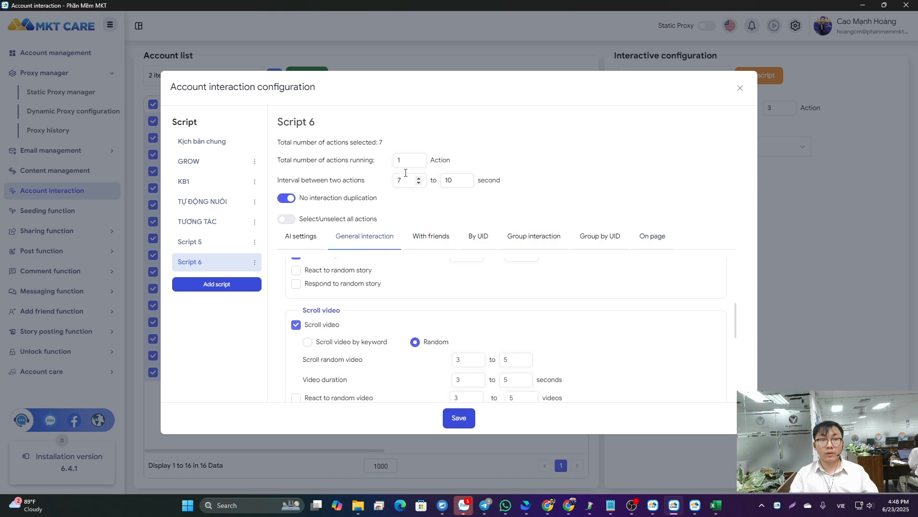
scroll(321, 296, up, 3)
scroll(325, 307, down, 4)
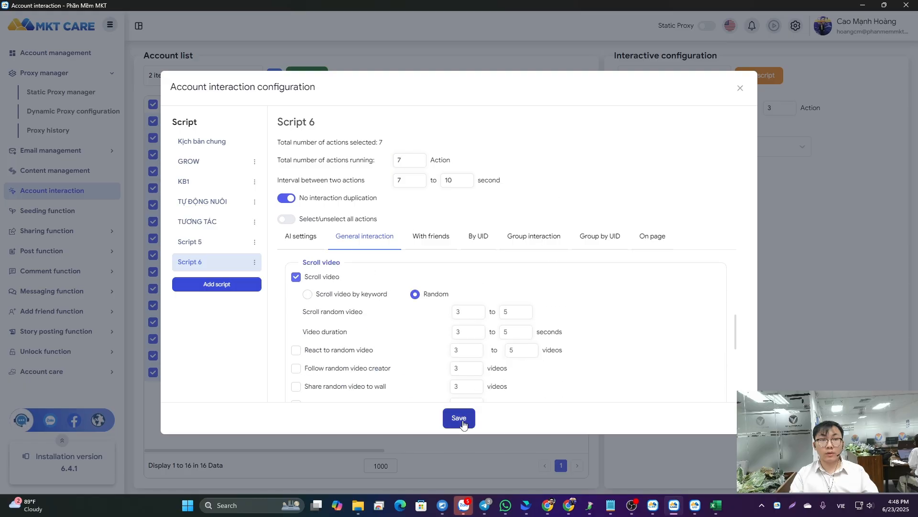
click(459, 417)
click(741, 89)
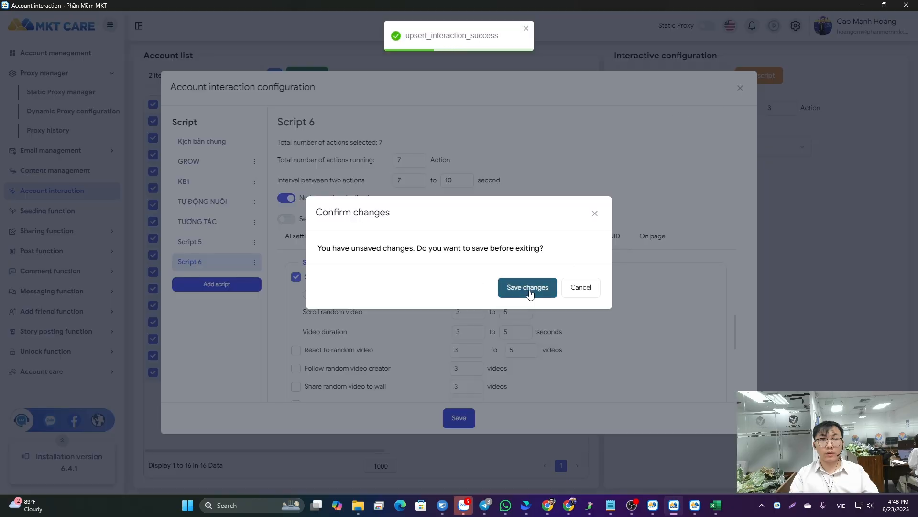
click(527, 287)
click(741, 89)
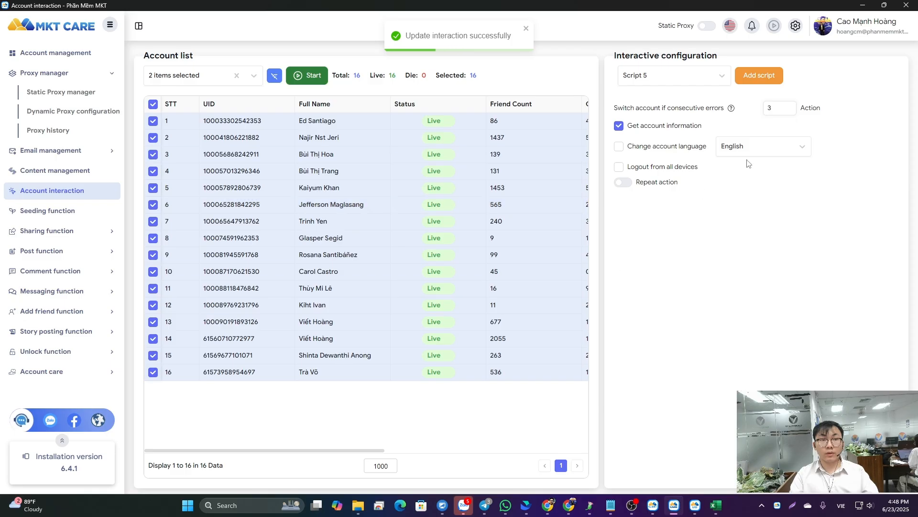
- Choose Script 6 as the interaction script and start it for the selected accounts
click(674, 75)
click(641, 215)
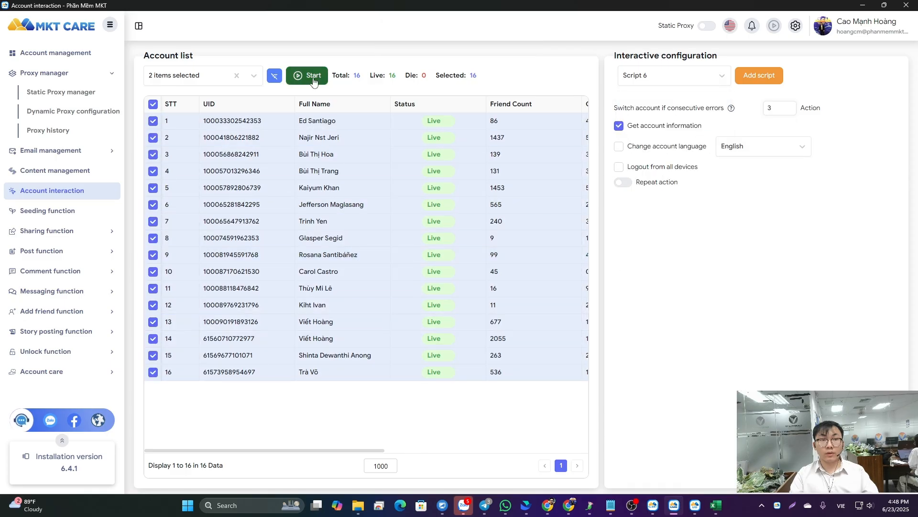
click(314, 77)
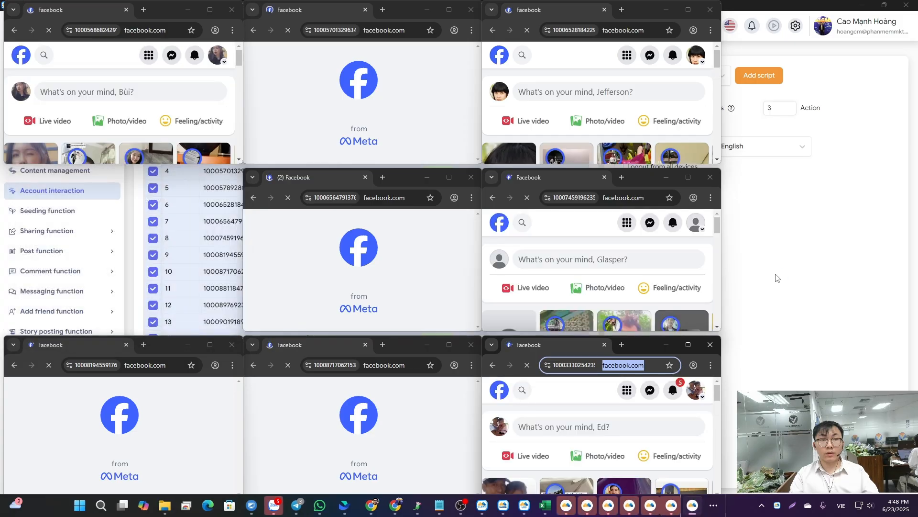
- Move the overlapping Facebook browser window aside and view the account list's columns up to the system log
drag(172, 343, 175, 180)
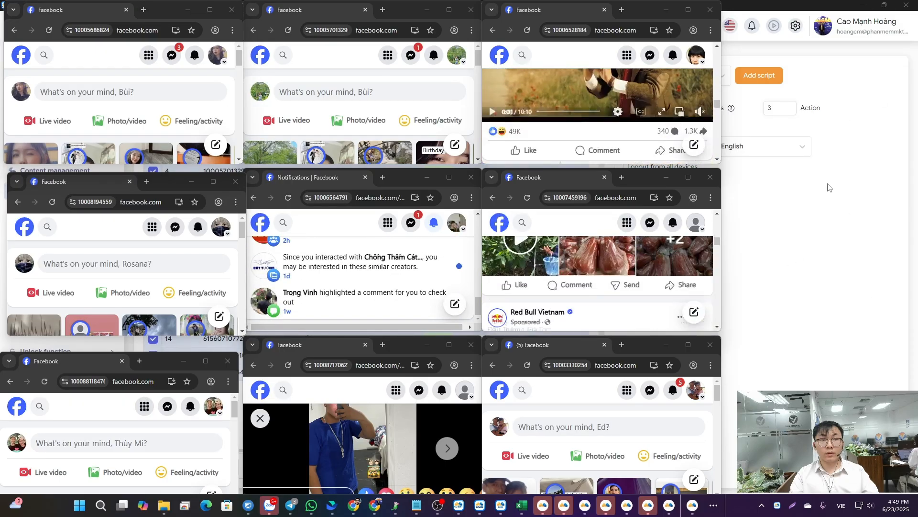
click(806, 218)
drag(311, 450, 536, 444)
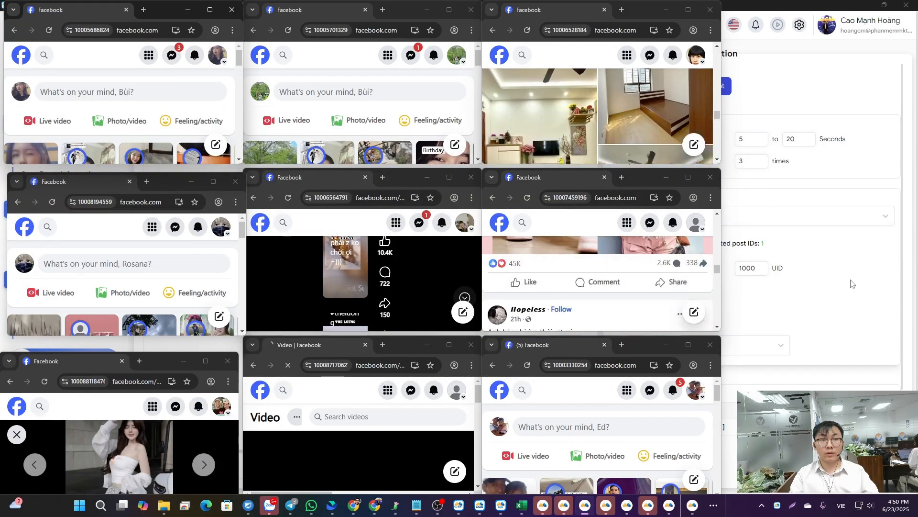
- Return to MKT Care from the other windows and stop the running account interaction job
click(850, 277)
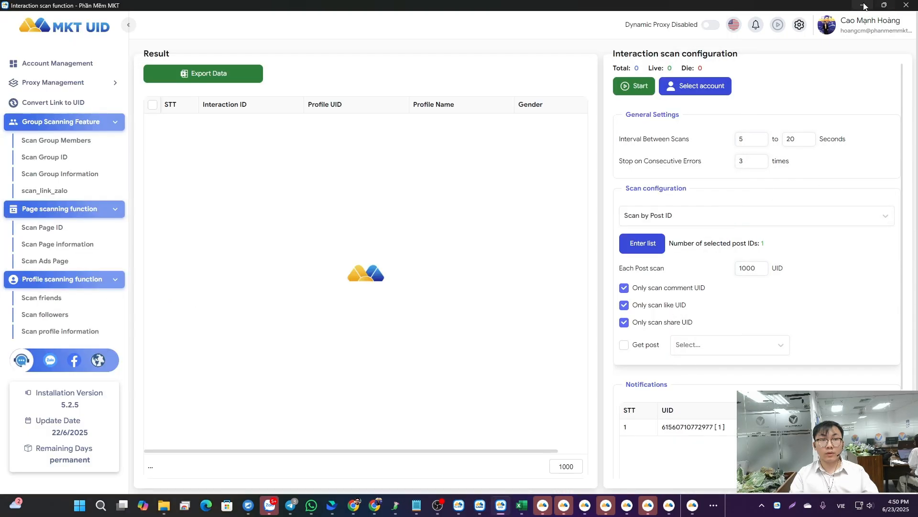
click(481, 506)
click(306, 75)
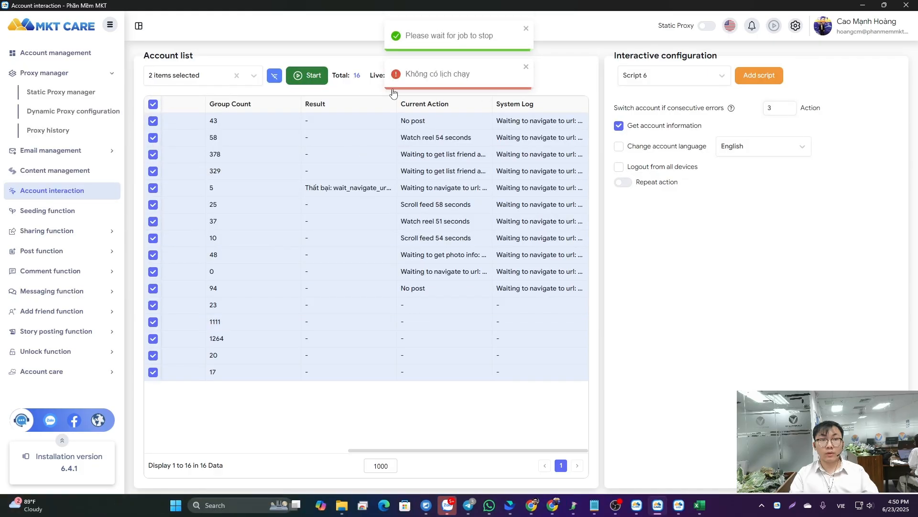
- Open the seeding function and look through its content and post seeding configuration
click(58, 216)
click(63, 192)
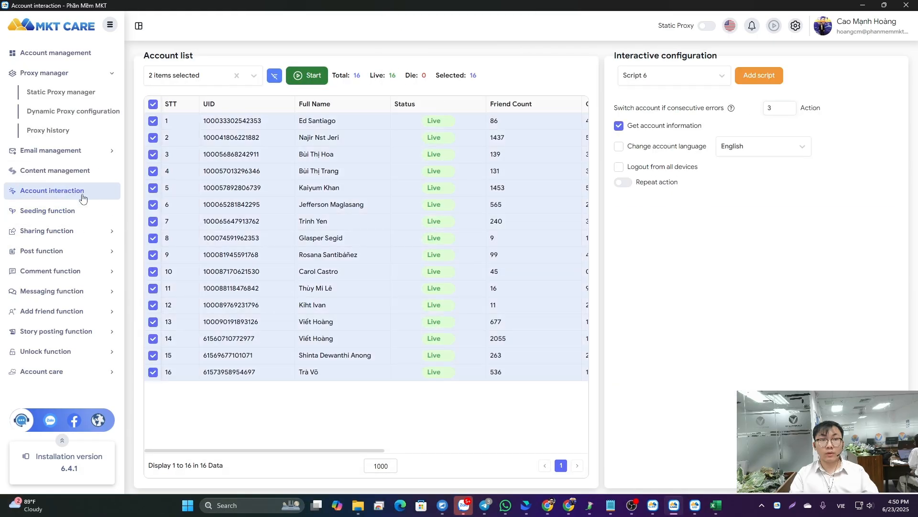
click(54, 216)
scroll(715, 291, down, 3)
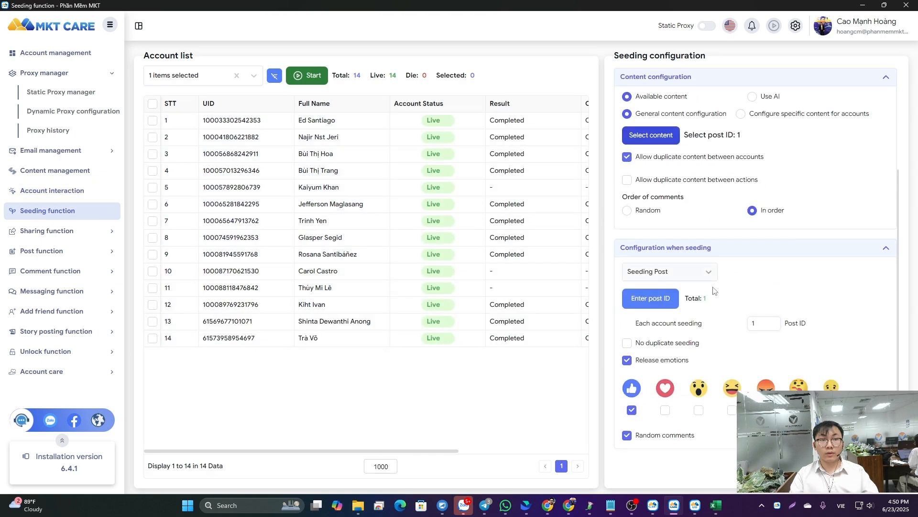
- View the list of post UIDs for seeding and the available seeding types without changing them
click(650, 298)
drag(289, 203, 271, 203)
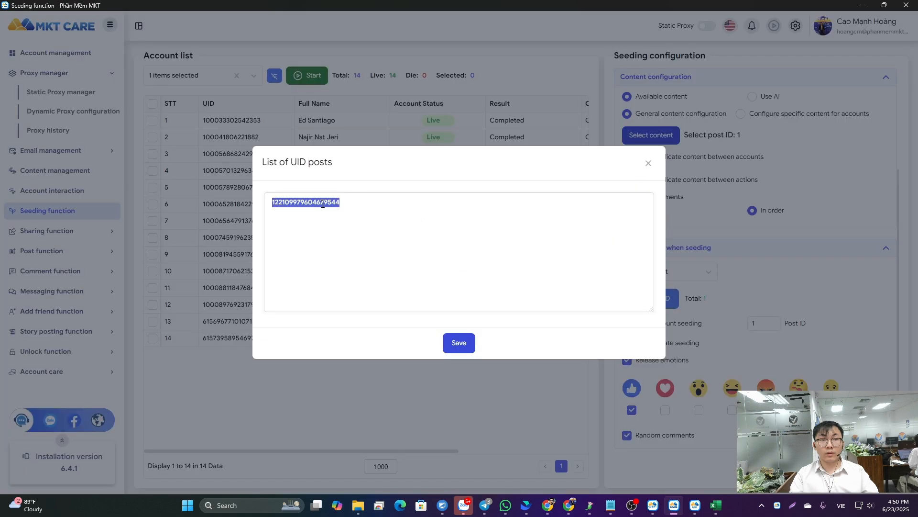
click(648, 163)
click(669, 271)
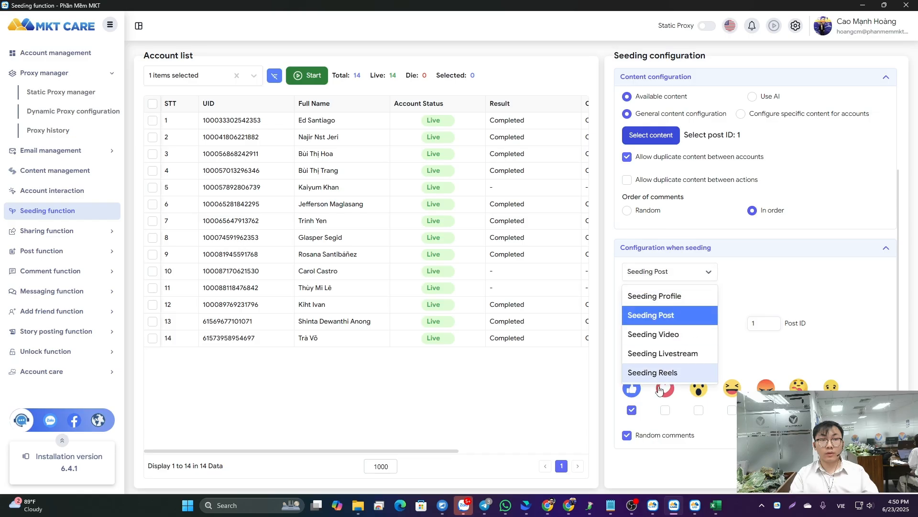
click(766, 284)
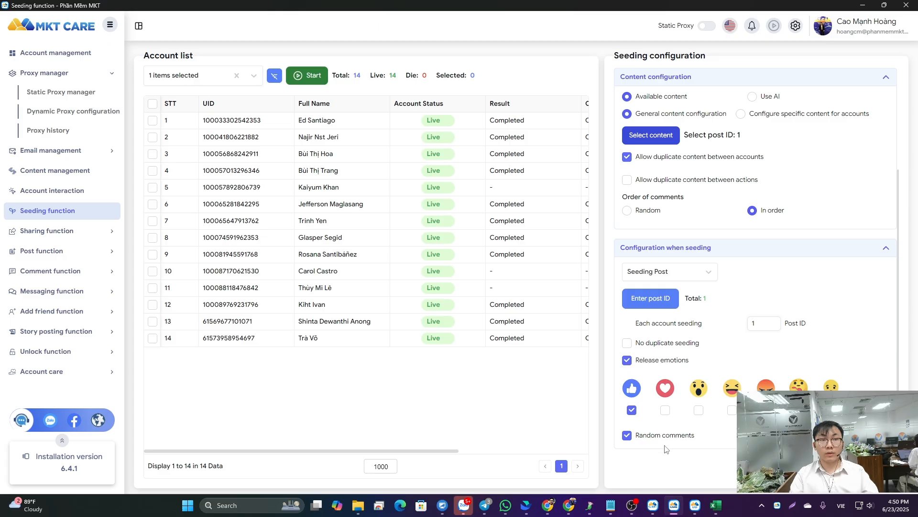
- Open the share post function and look through its post UID list, sharing configuration and the account list's log columns
click(45, 232)
click(52, 254)
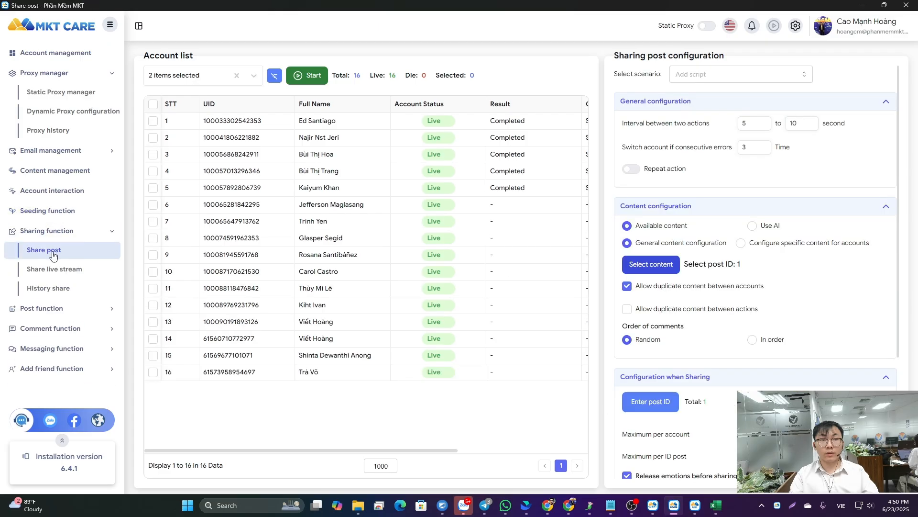
scroll(641, 299, down, 3)
click(661, 259)
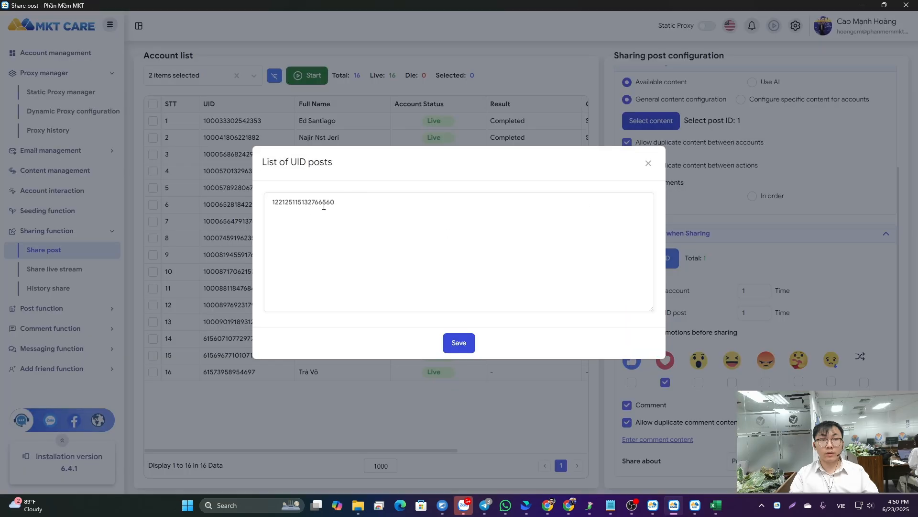
click(649, 163)
scroll(756, 287, down, 1)
scroll(756, 287, up, 3)
drag(363, 450, 495, 452)
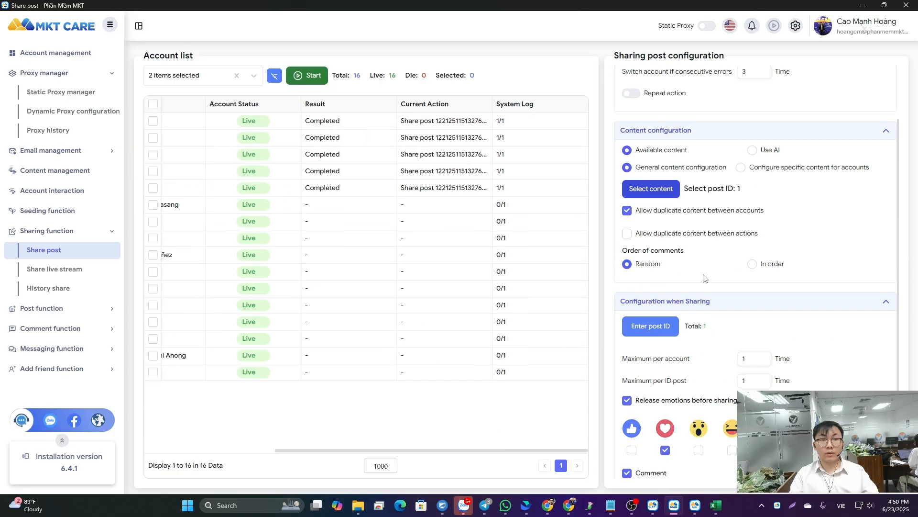
scroll(705, 278, down, 2)
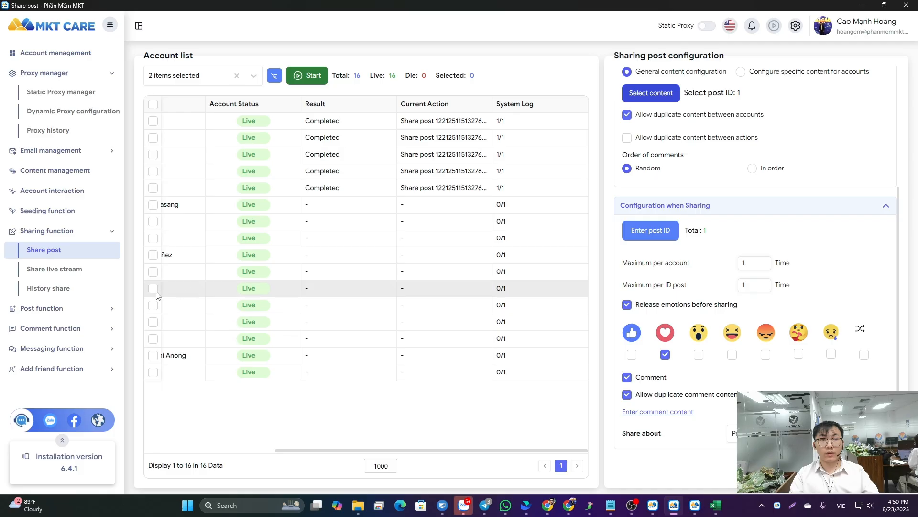
- Open the share live stream function and view its account log columns, sharing configuration and livestream ID list
click(71, 268)
drag(550, 452, 565, 452)
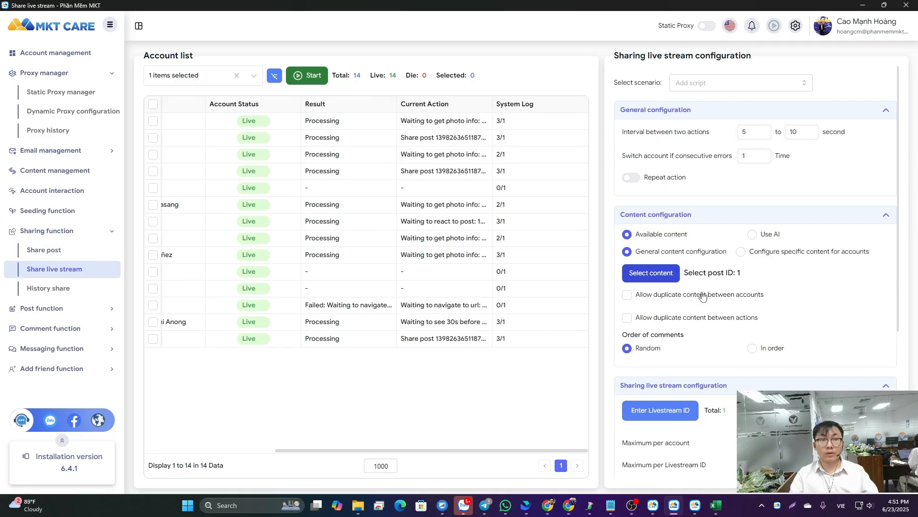
scroll(707, 280, down, 3)
click(660, 267)
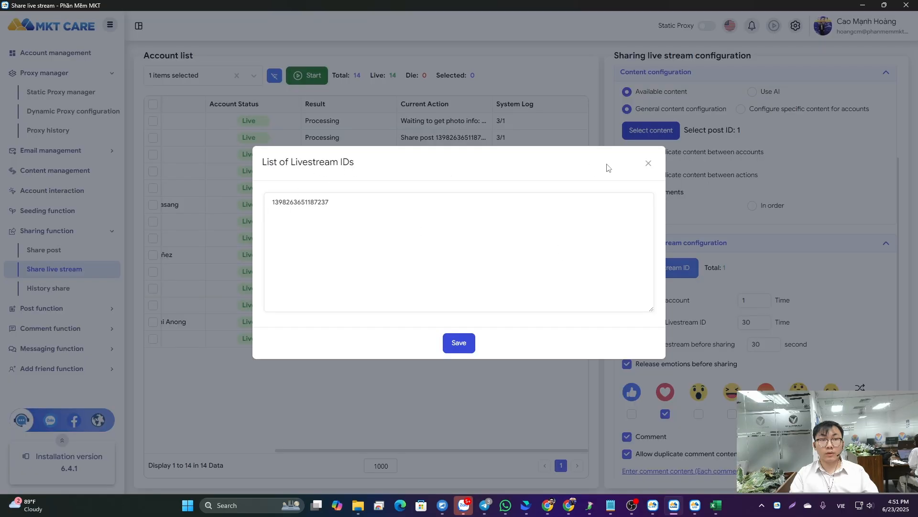
click(649, 163)
- Open the group post function and review its configuration, keeping Post according to group ID as the posting method
click(95, 308)
scroll(119, 245, down, 3)
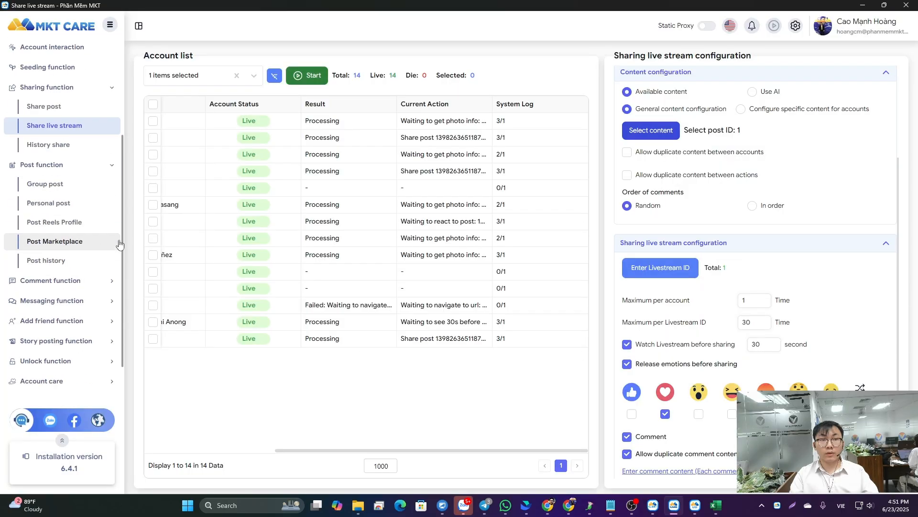
click(106, 90)
click(59, 138)
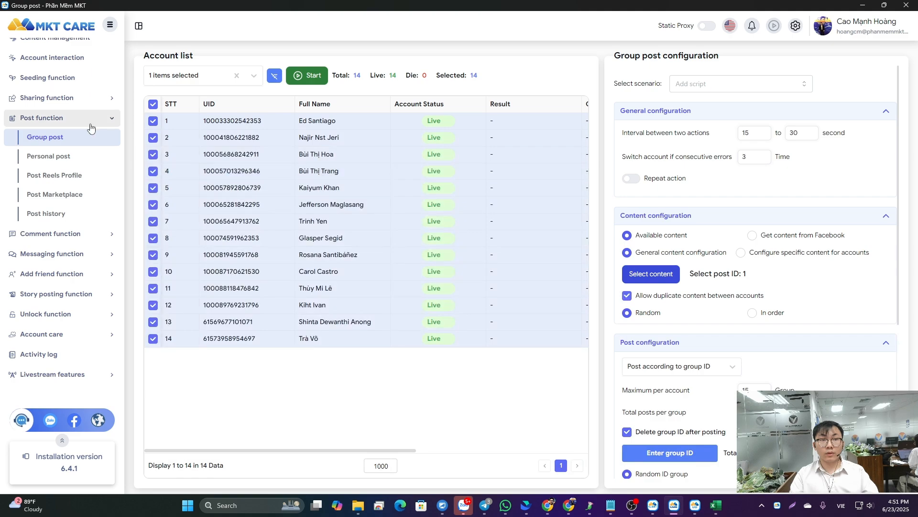
scroll(699, 200, down, 4)
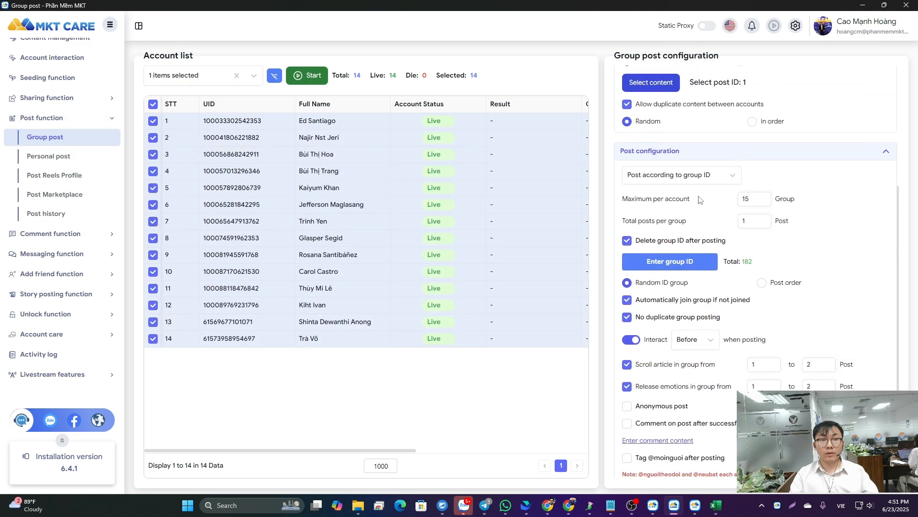
click(702, 175)
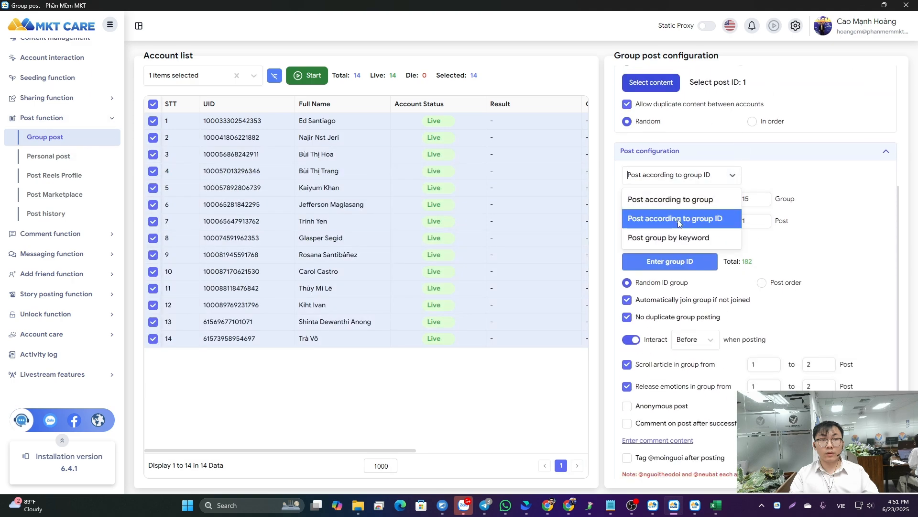
click(696, 221)
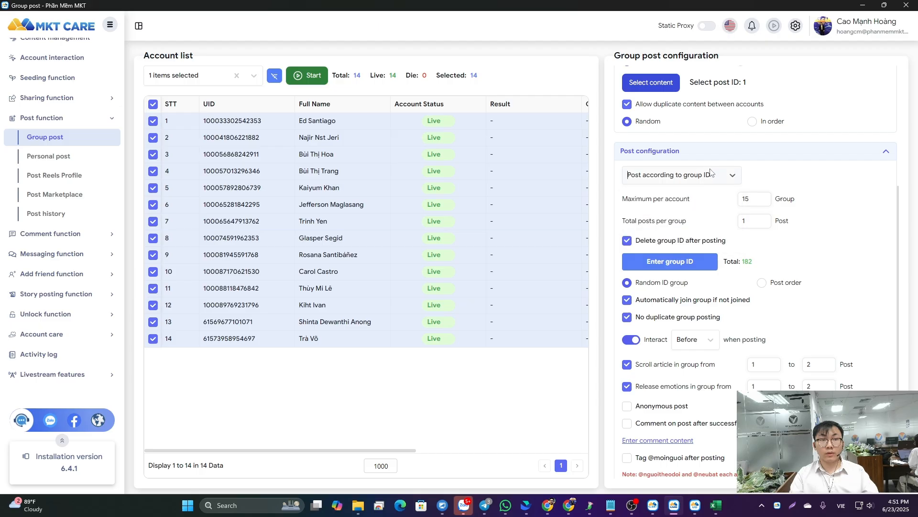
- Replace the group UID list with the UID group values copied from the scan_group_id workbook in Excel and save it
click(693, 262)
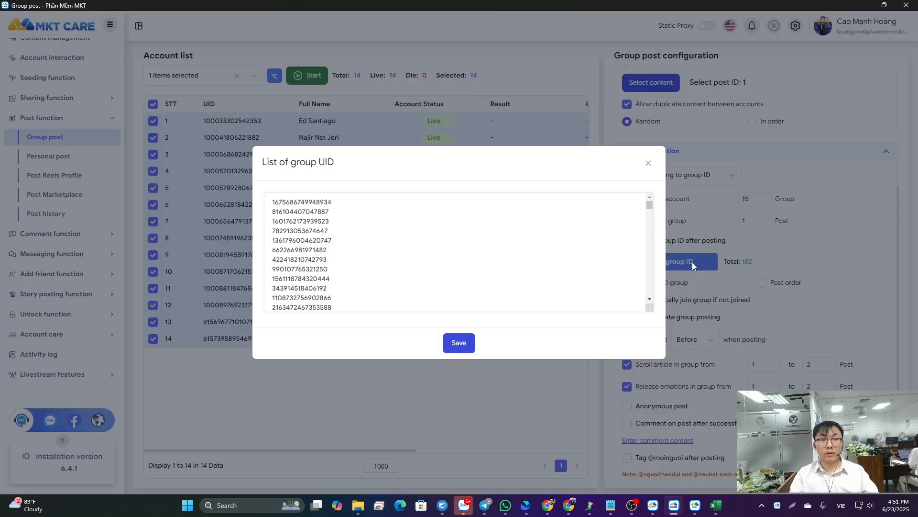
drag(298, 241, 325, 259)
click(720, 504)
right_click(164, 164)
click(192, 199)
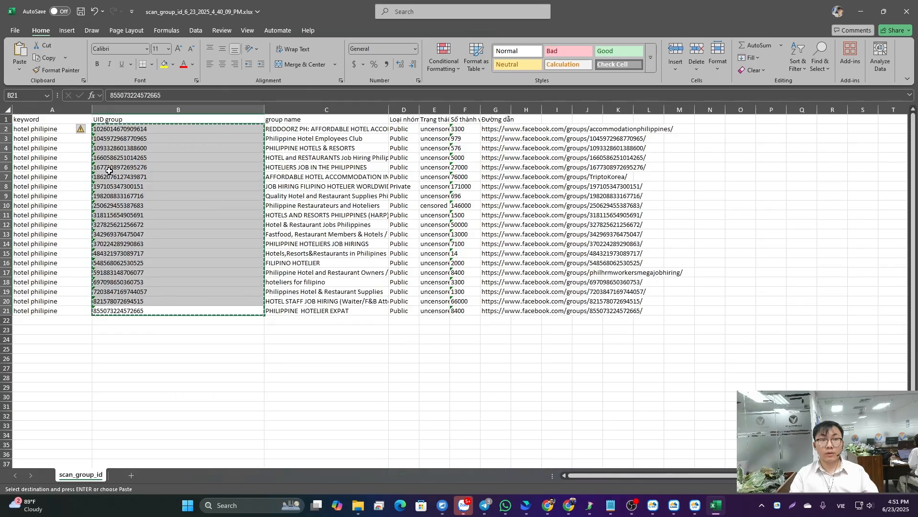
click(861, 11)
key(ctrl+a)
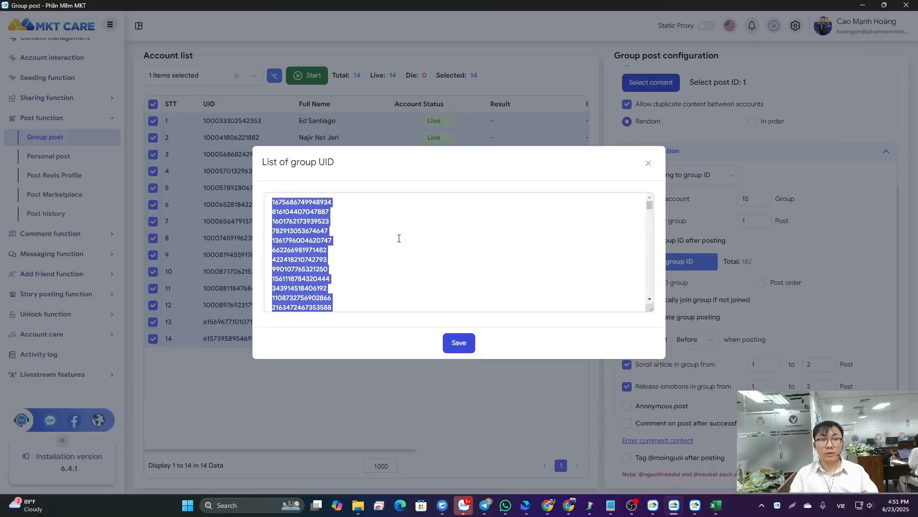
key(ctrl+v)
click(460, 343)
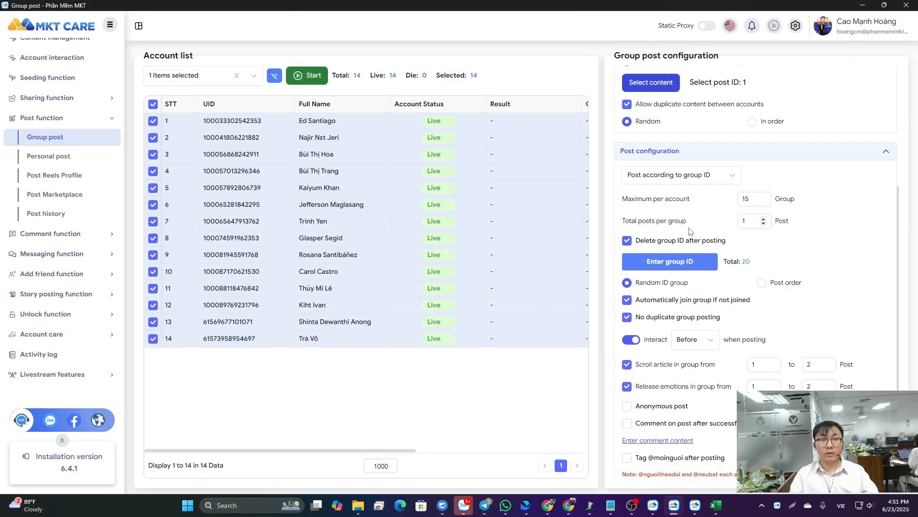
- Choose the second post of the Your Content category as the group post content and review the group post configuration
click(651, 82)
scroll(220, 287, down, 5)
click(141, 395)
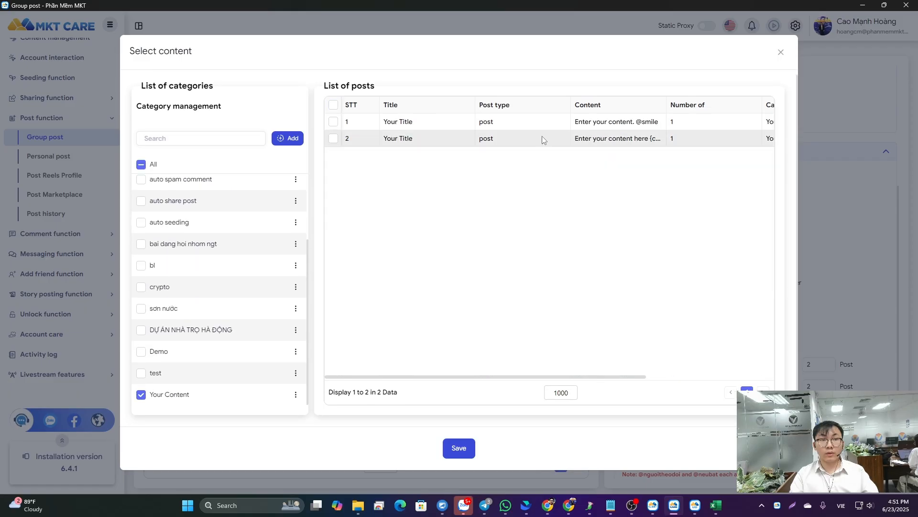
click(333, 138)
drag(493, 377, 607, 268)
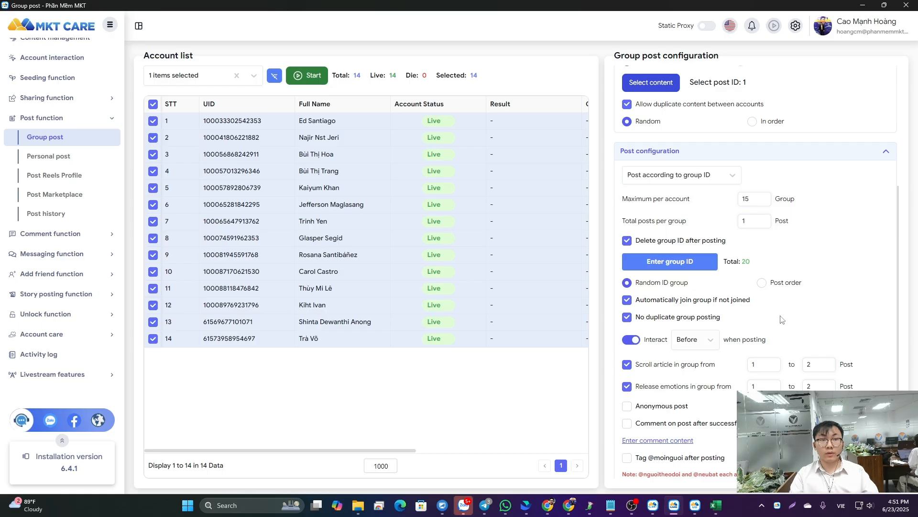
scroll(782, 319, down, 1)
scroll(708, 335, up, 4)
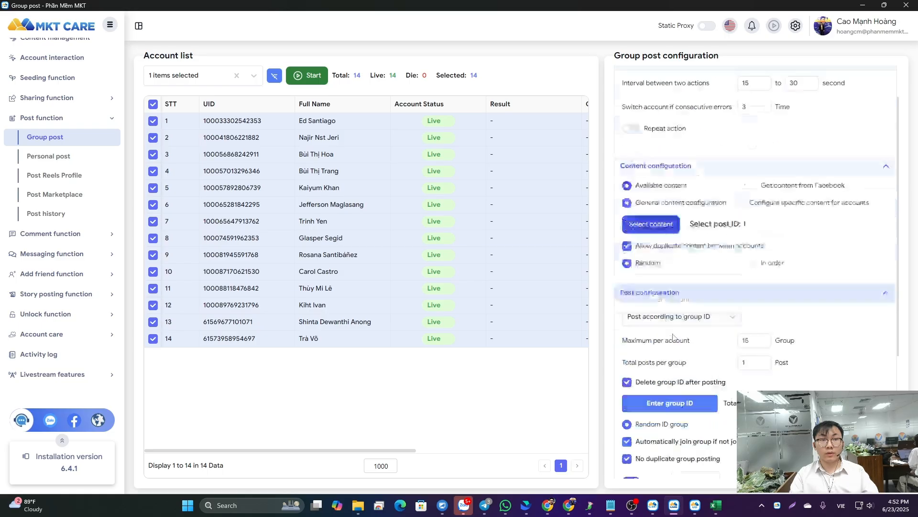
scroll(673, 337, down, 2)
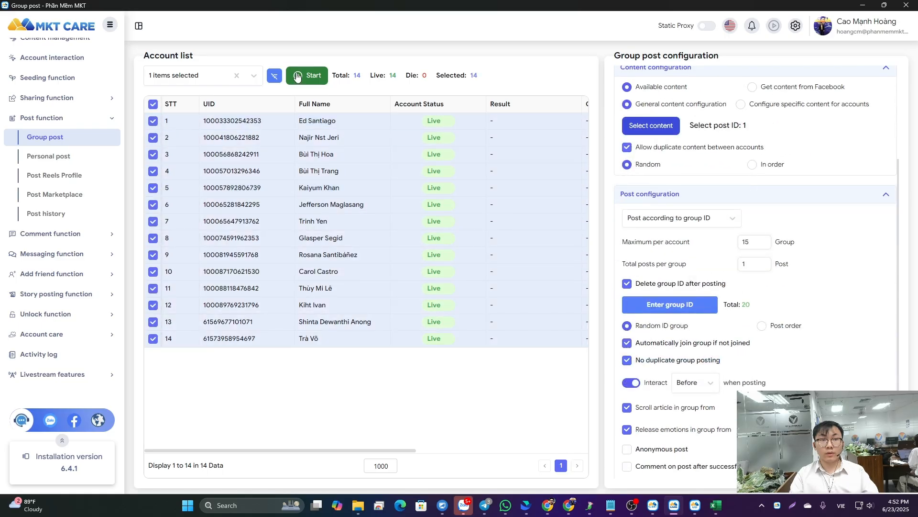
- Open the post history and browse through its records
click(80, 218)
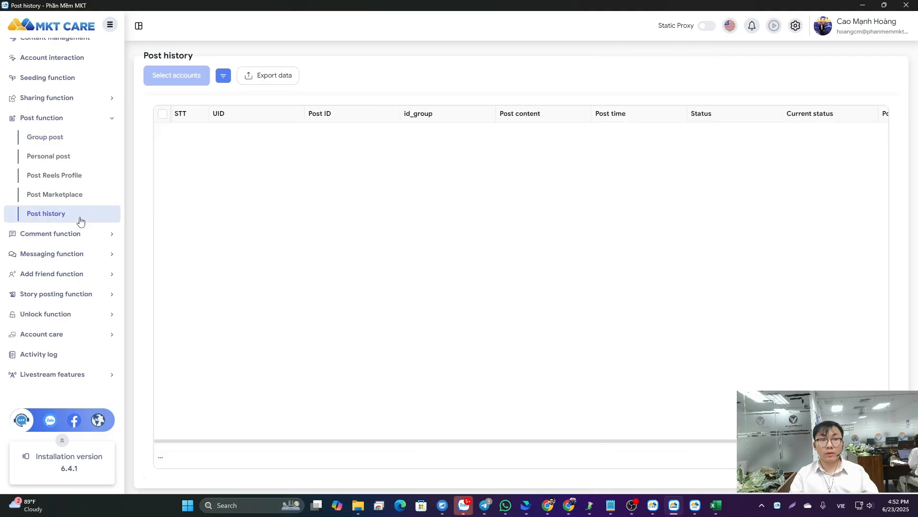
scroll(670, 286, down, 20)
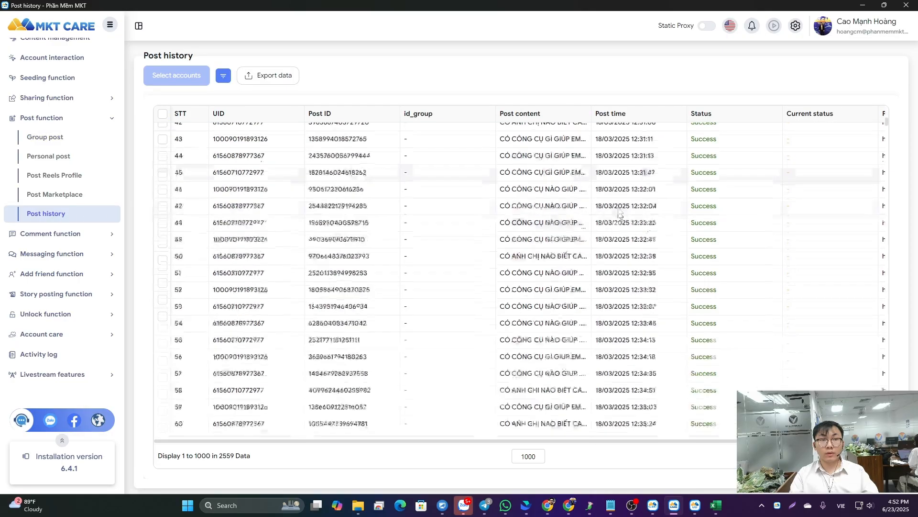
scroll(669, 286, down, 15)
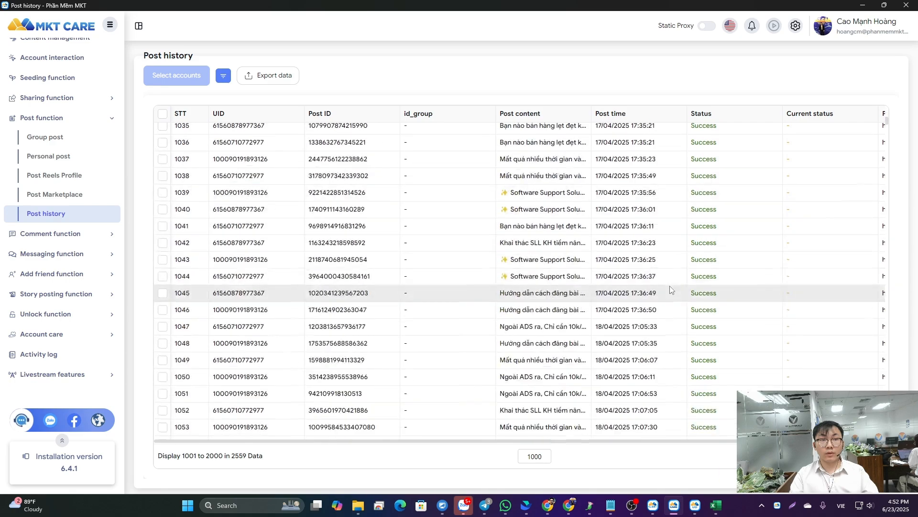
- Filter the post history to the dates 06/23/2025 through 06/23/2025 and view the results across to the post link column
click(222, 76)
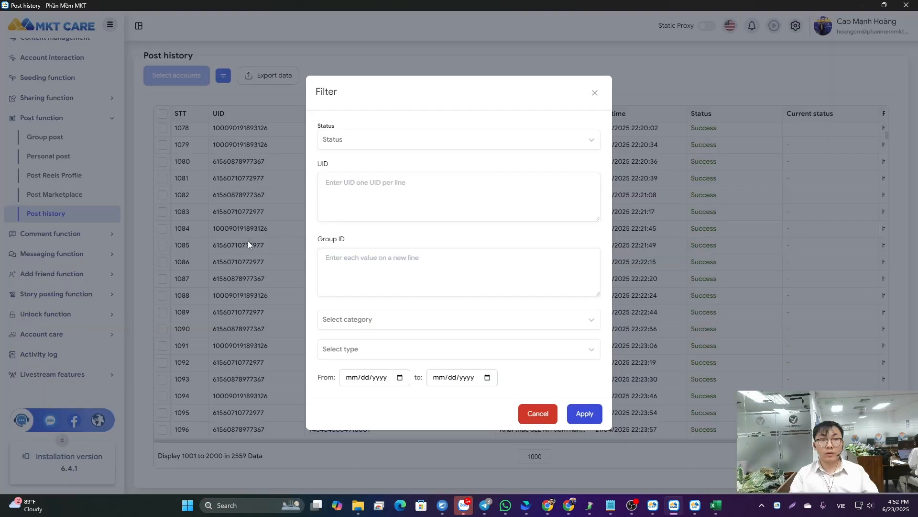
click(400, 377)
click(365, 317)
click(488, 378)
click(452, 318)
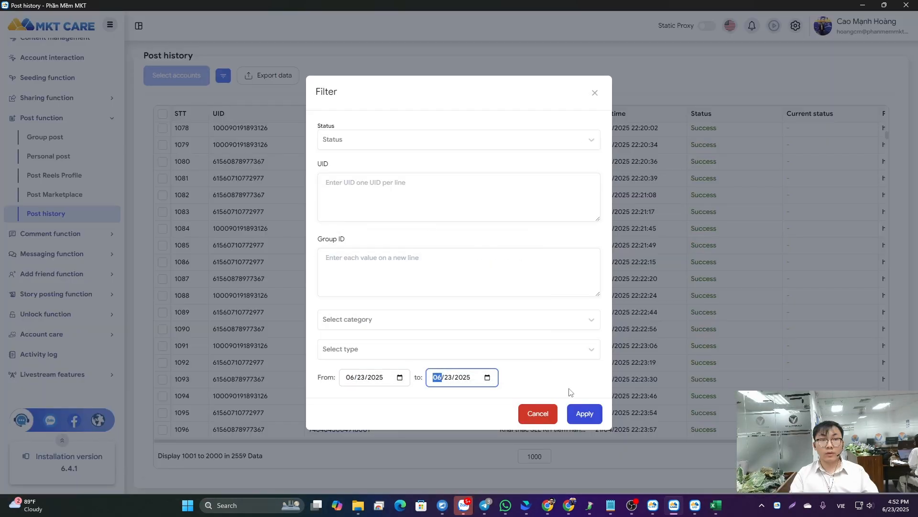
click(584, 413)
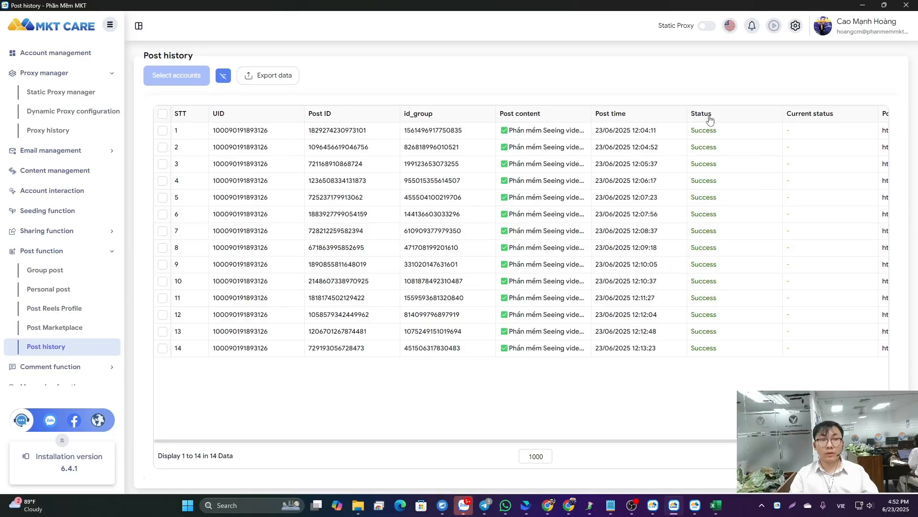
drag(296, 436, 372, 434)
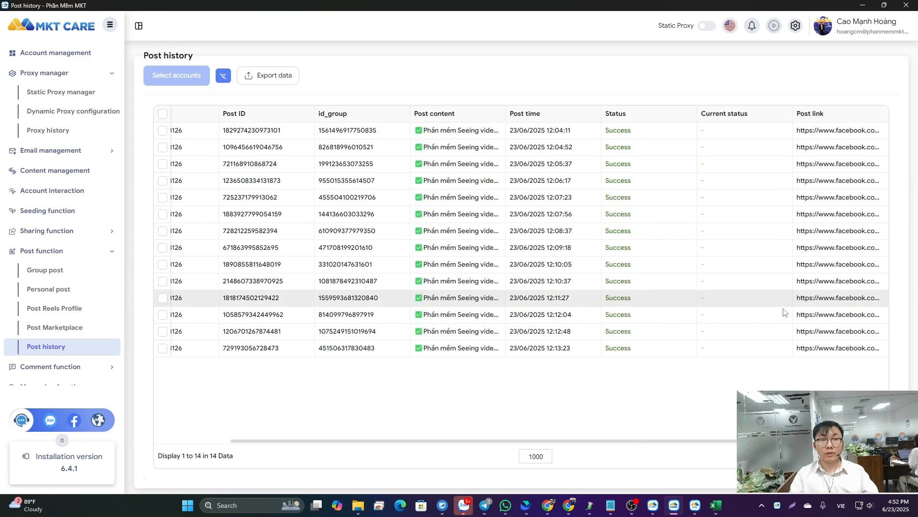
- Open the personal post function, filter its account list to the Spam category, and toggle the selection of all accounts
scroll(61, 248, down, 2)
click(54, 241)
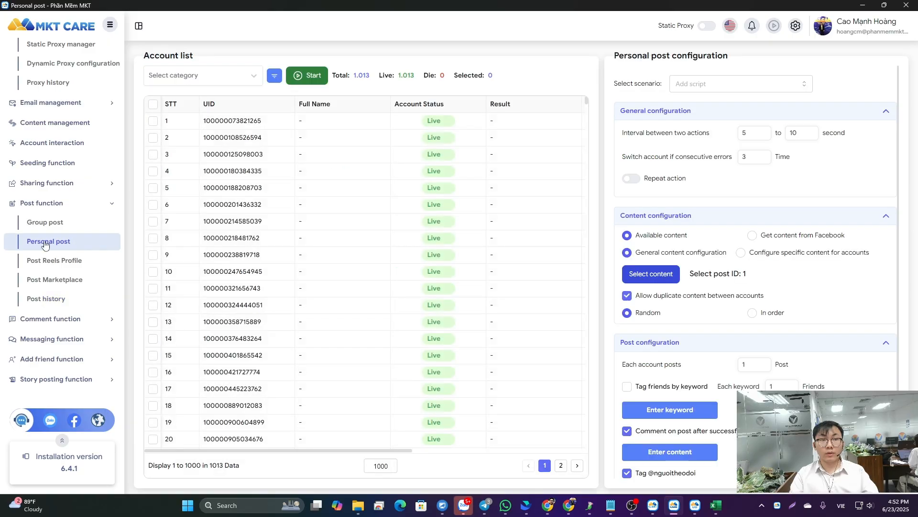
scroll(746, 297, down, 2)
click(185, 82)
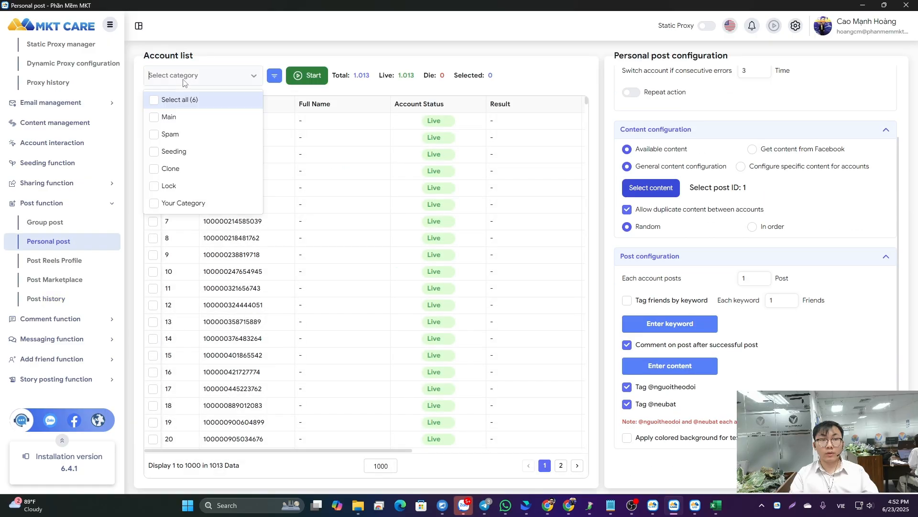
click(173, 134)
click(521, 79)
click(153, 104)
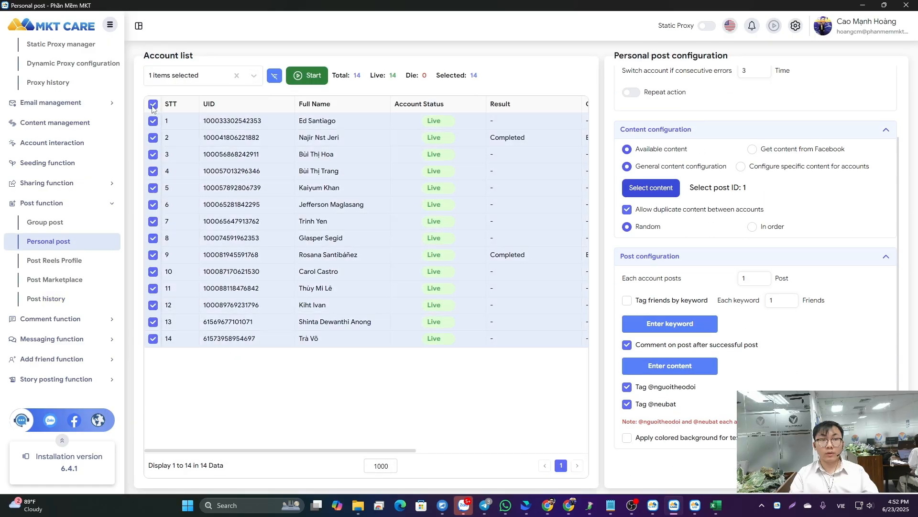
click(153, 104)
- View the Reels profile posting function, and filter the Marketplace posting function's account list to the Spam and Main categories
click(46, 264)
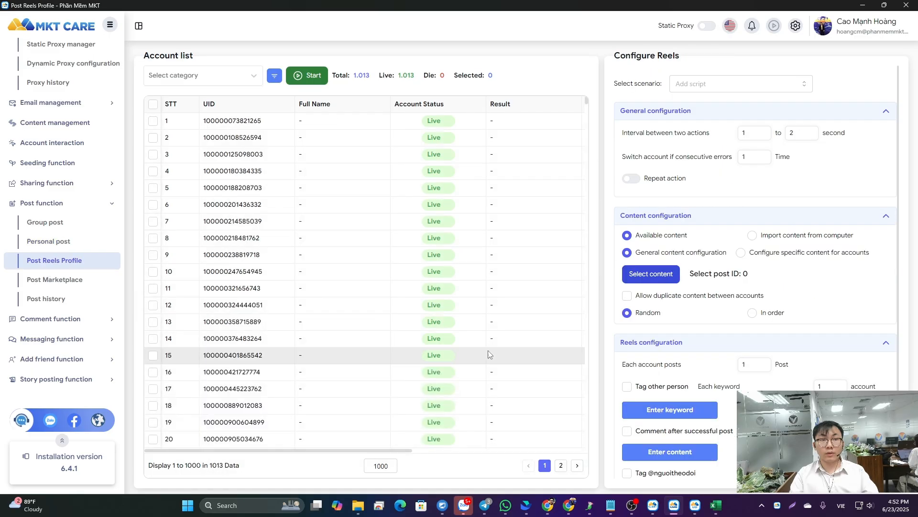
click(48, 282)
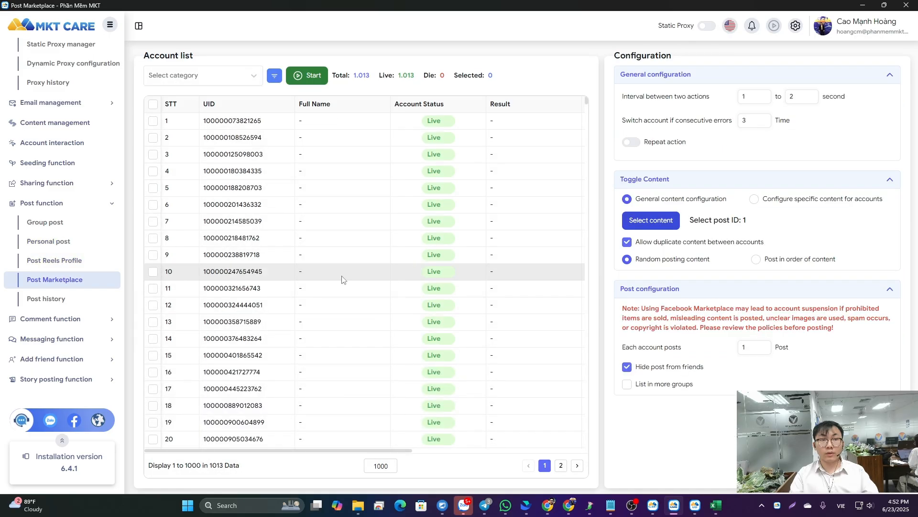
click(203, 76)
click(189, 136)
click(170, 117)
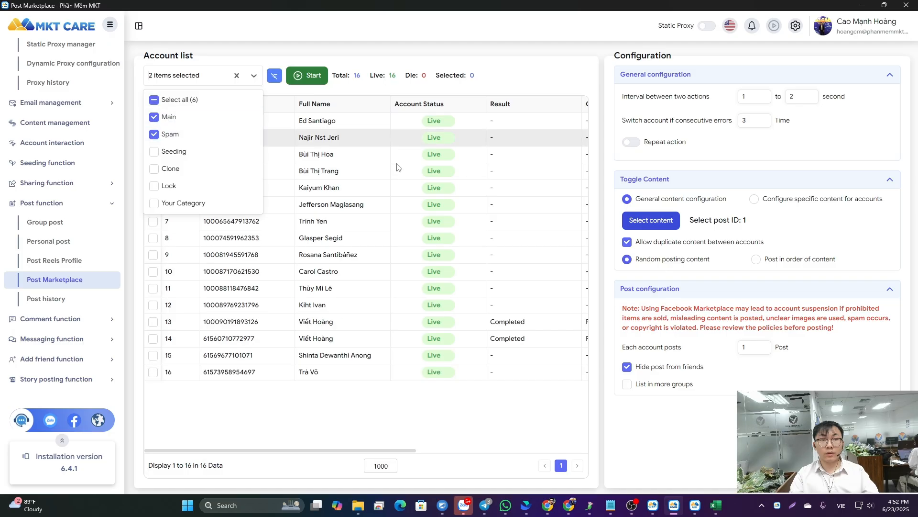
- View the content selection for the Marketplace posting function, then close it without changes
click(688, 262)
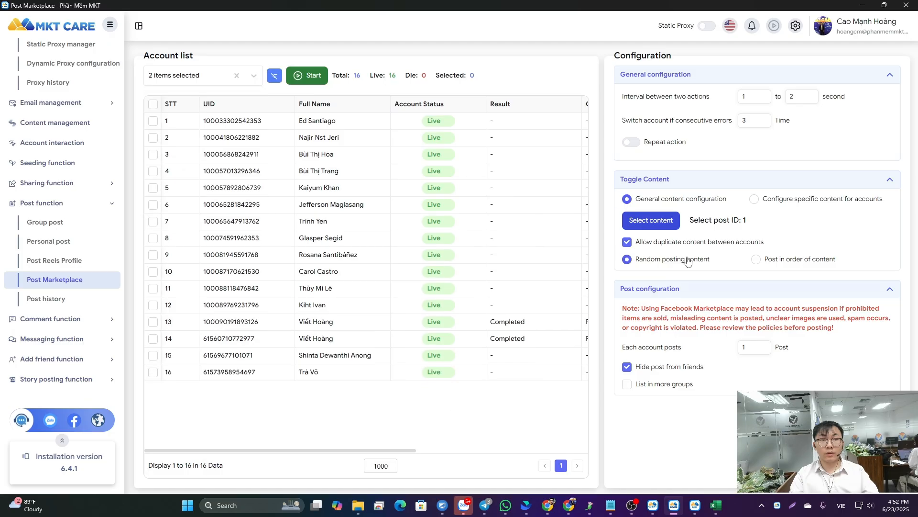
click(644, 221)
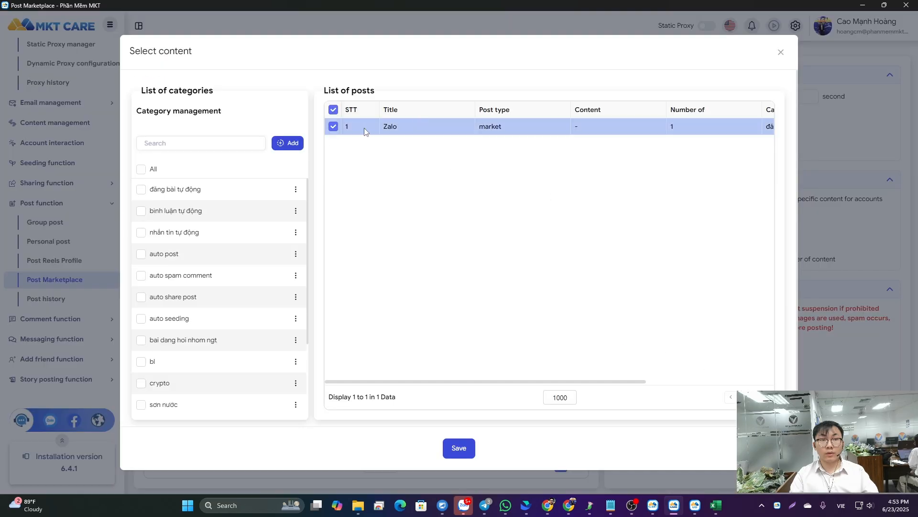
click(784, 57)
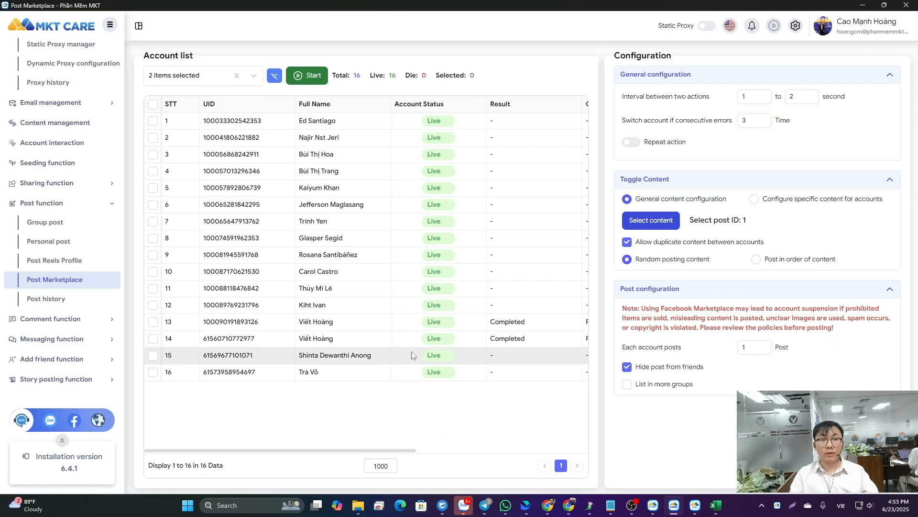
- Open the comment function and view the available target types in its Comment by setting
click(59, 318)
click(101, 192)
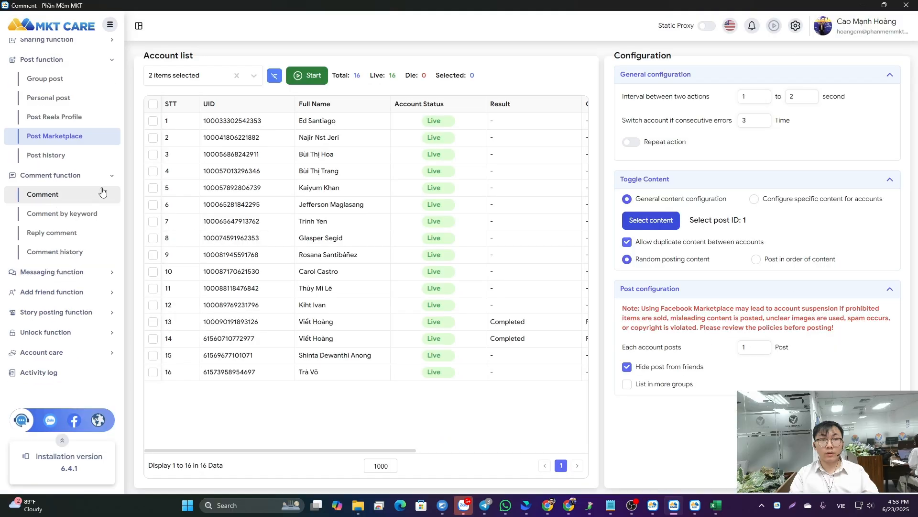
scroll(676, 286, down, 4)
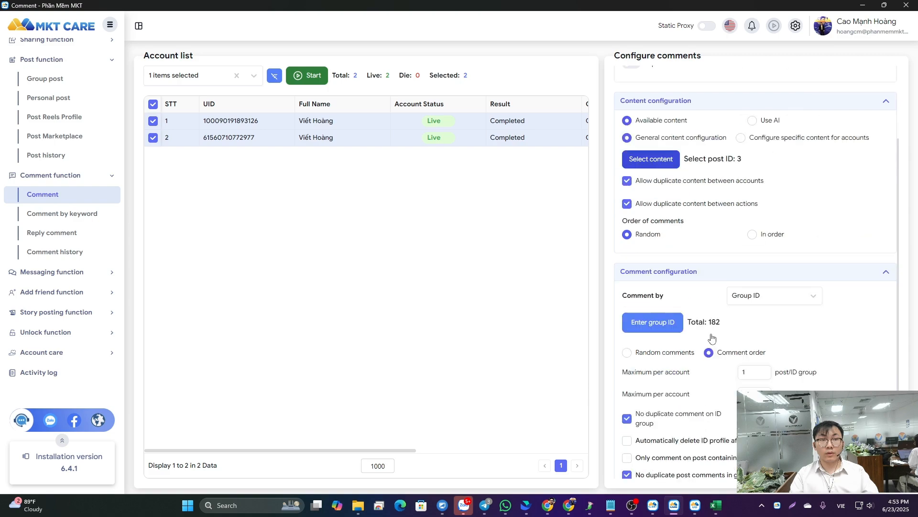
click(760, 222)
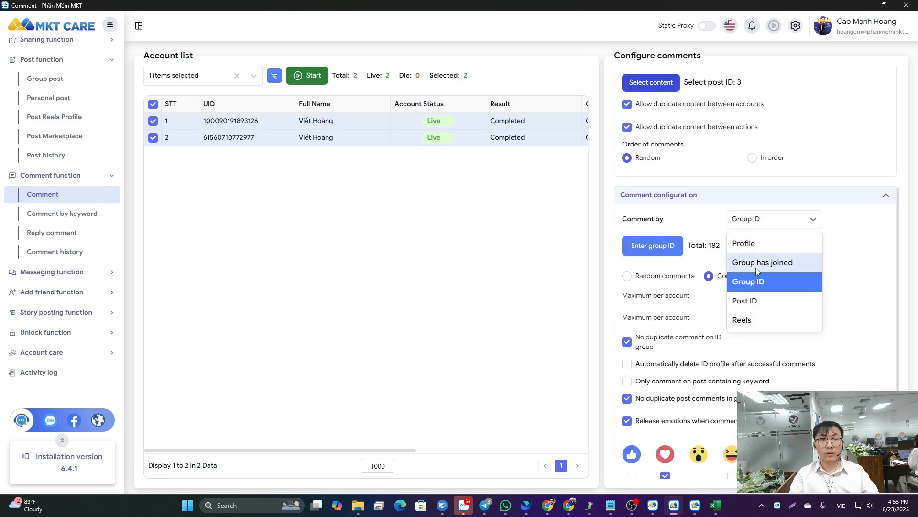
scroll(754, 323, up, 3)
- Add the "spam tool", "auto seeding" and "Xin chào" test posts to the comment function's selected content
click(649, 225)
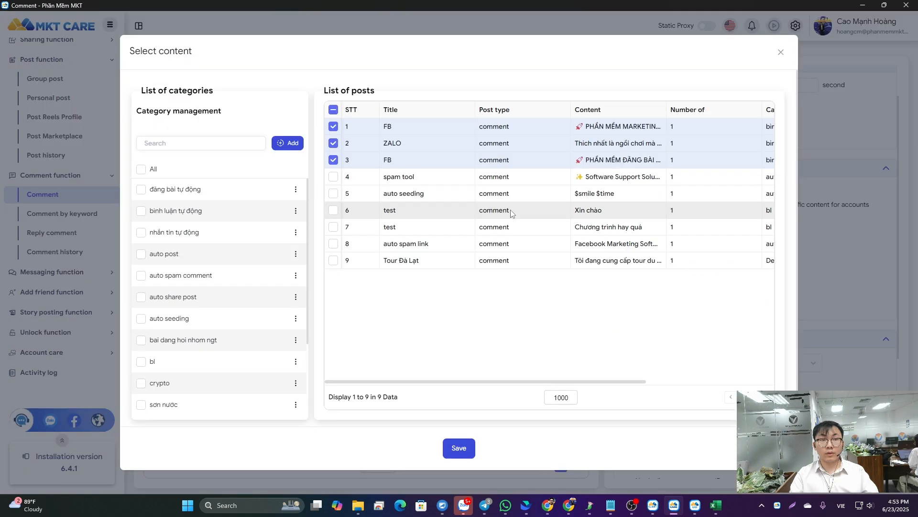
click(333, 177)
click(333, 193)
click(333, 210)
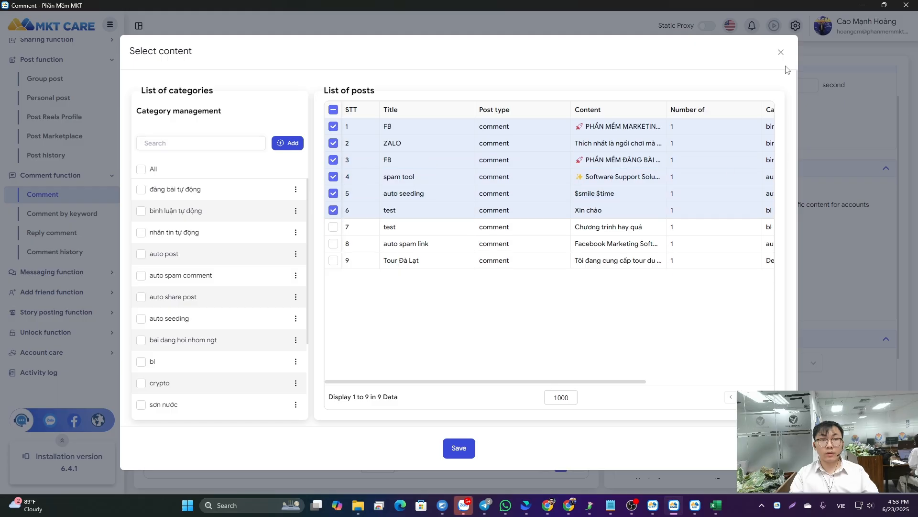
click(781, 52)
click(505, 297)
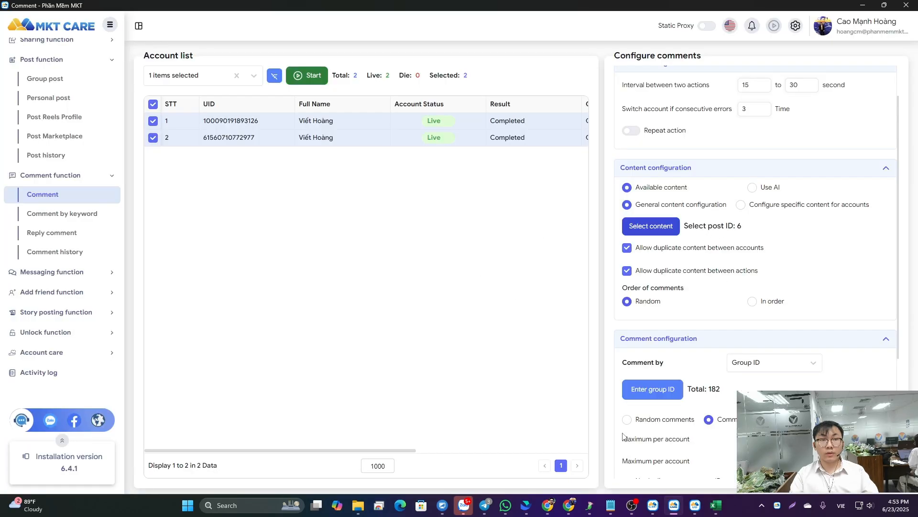
- Review the comment configuration, including the Comment by choices and group comment limits, keeping Group ID as the target
scroll(623, 436, down, 4)
click(765, 183)
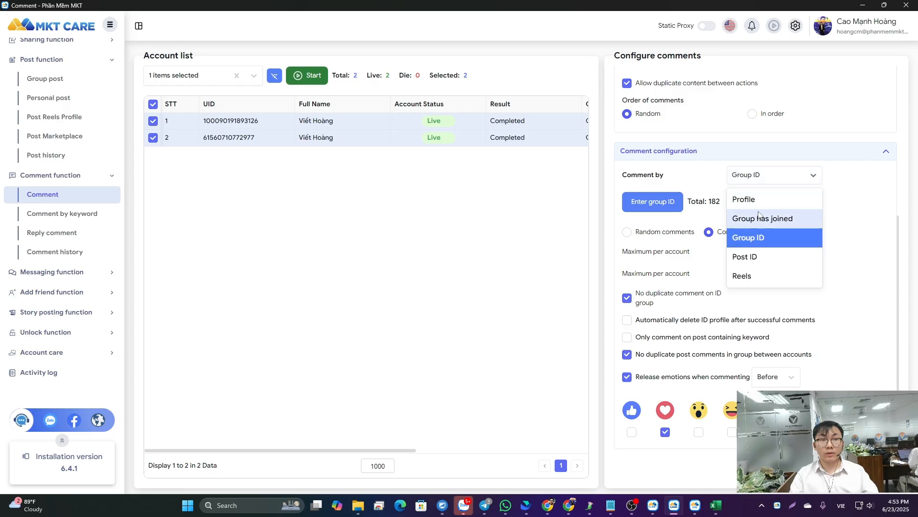
click(867, 301)
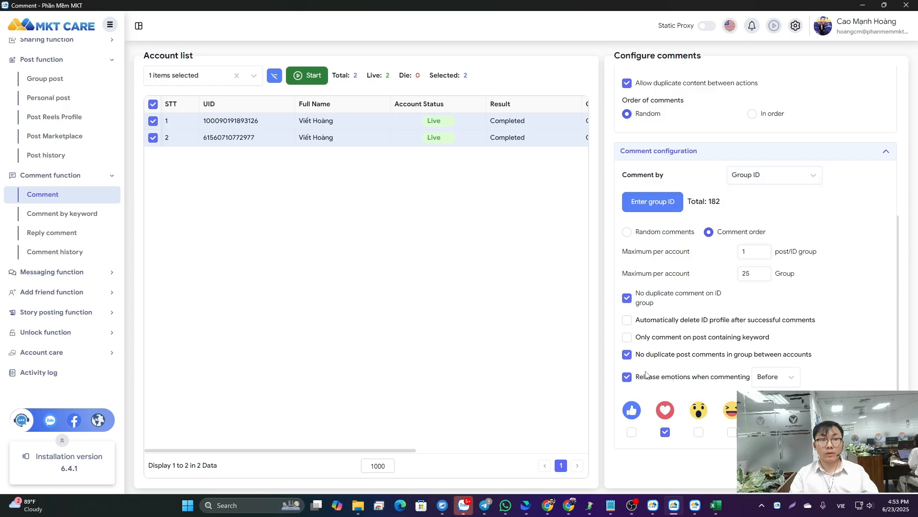
- Open the reply comment function and view its choices for replying in joined groups or by group ID
click(46, 215)
click(45, 234)
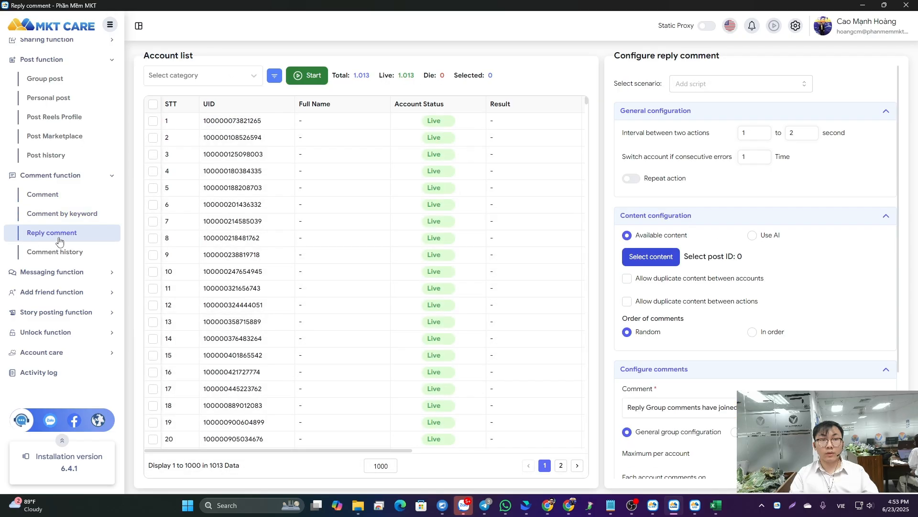
scroll(718, 282, down, 3)
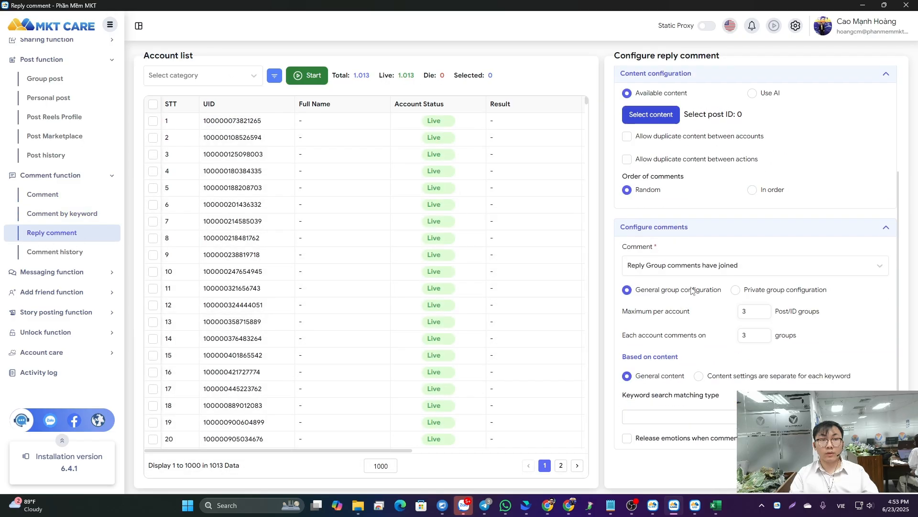
click(712, 271)
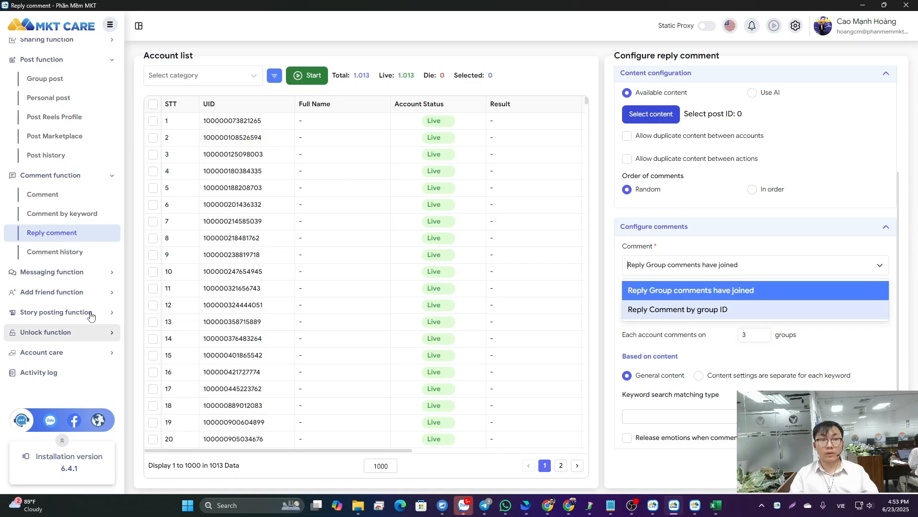
- Open the messaging function and view its options for sending by ID Profile, to friends or by ID Page
click(71, 273)
scroll(65, 237, down, 1)
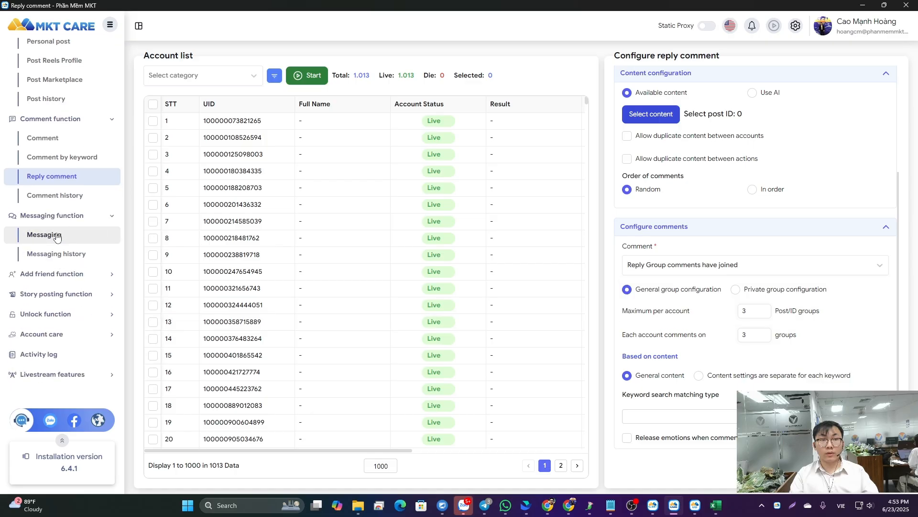
click(57, 237)
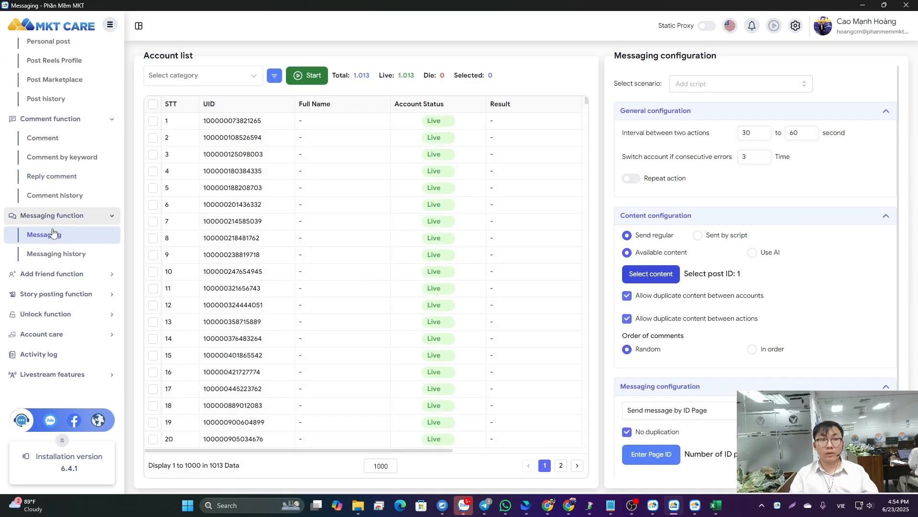
scroll(761, 254, down, 2)
click(671, 325)
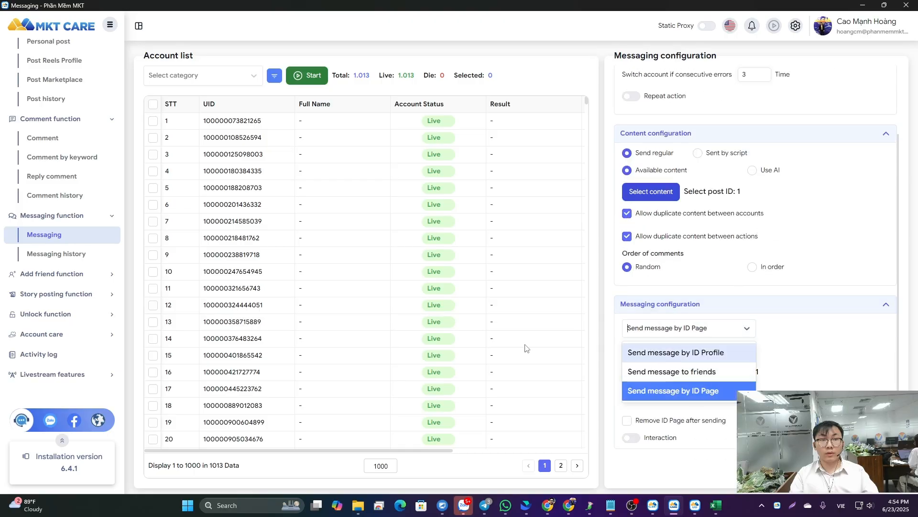
- Open the add friend function and look through its list of target UIDs, then close the list
click(58, 273)
click(44, 255)
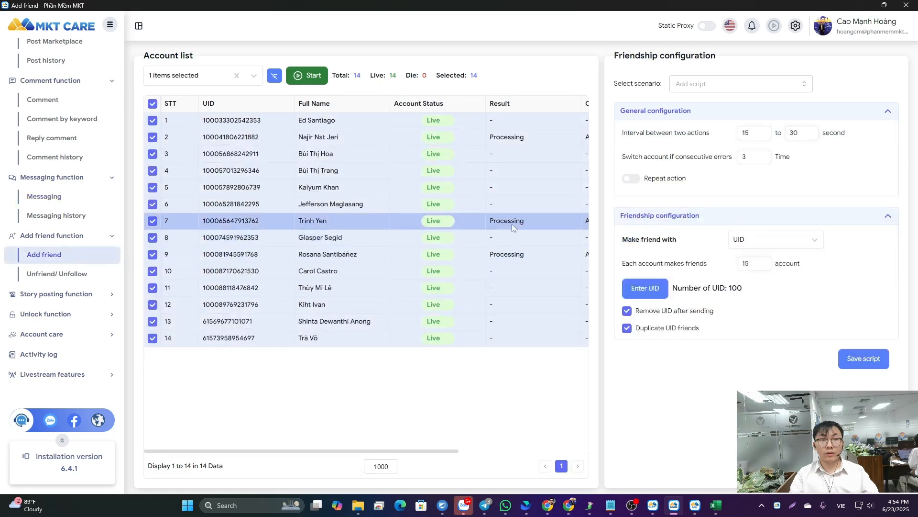
click(645, 289)
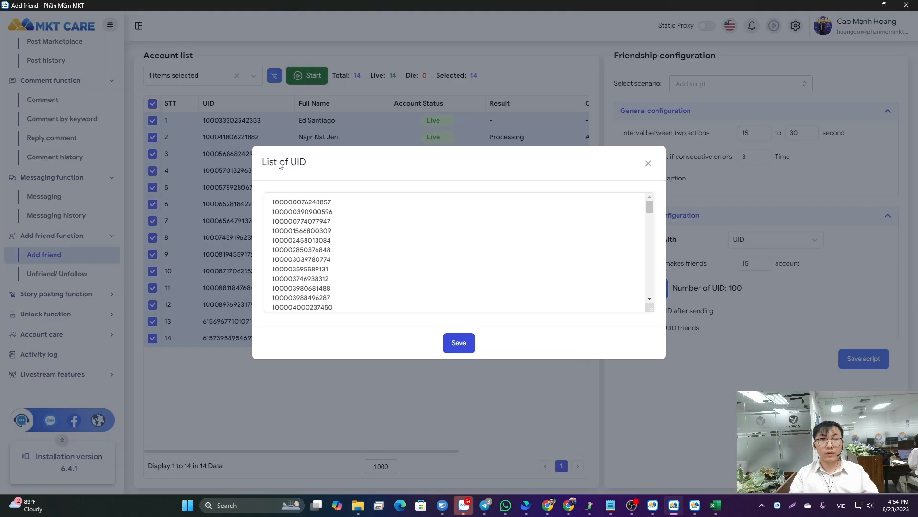
scroll(303, 200, down, 6)
click(649, 163)
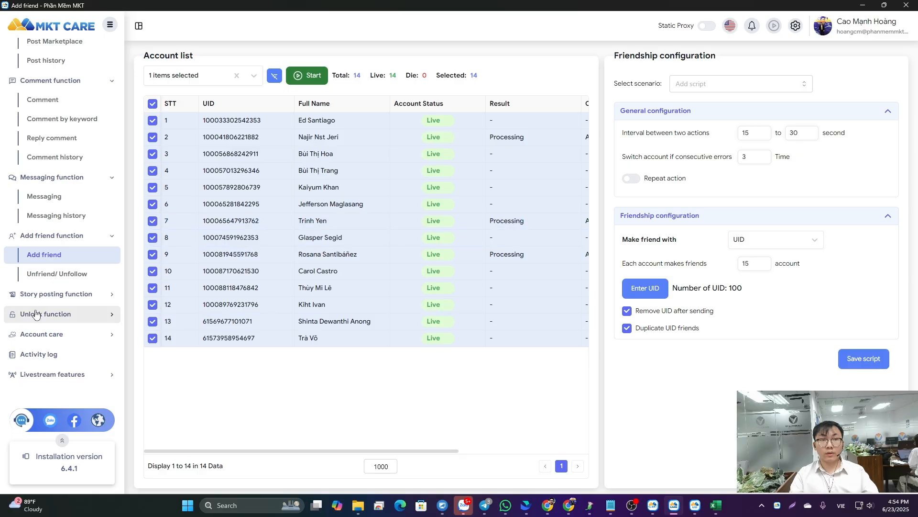
- Open the story posting function and view its account list and configuration
click(36, 293)
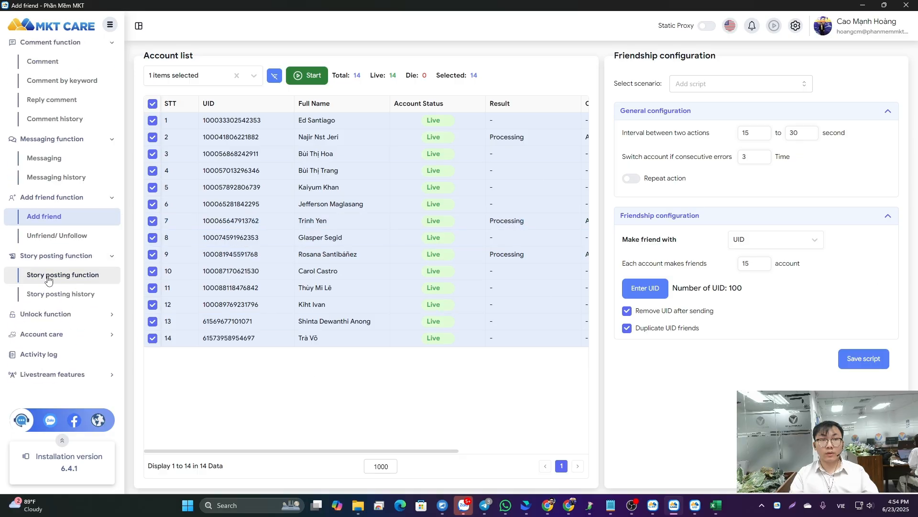
click(49, 280)
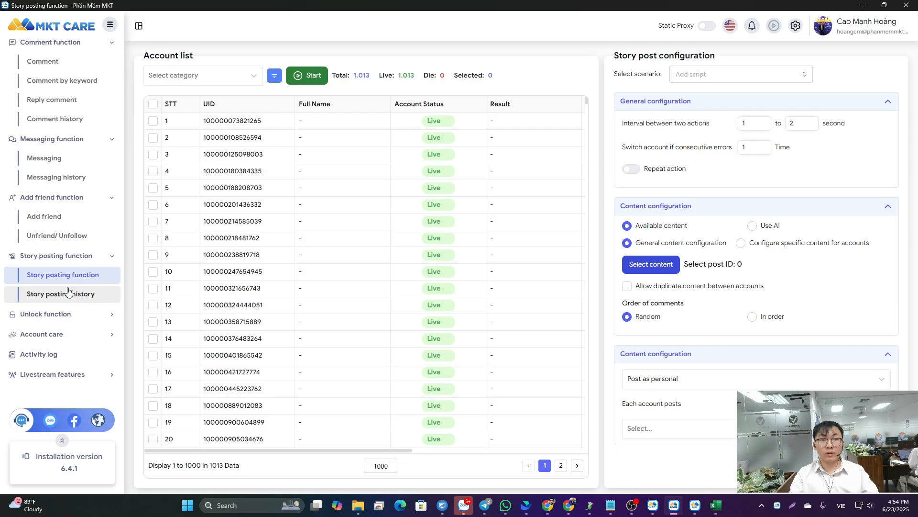
scroll(154, 289, down, 7)
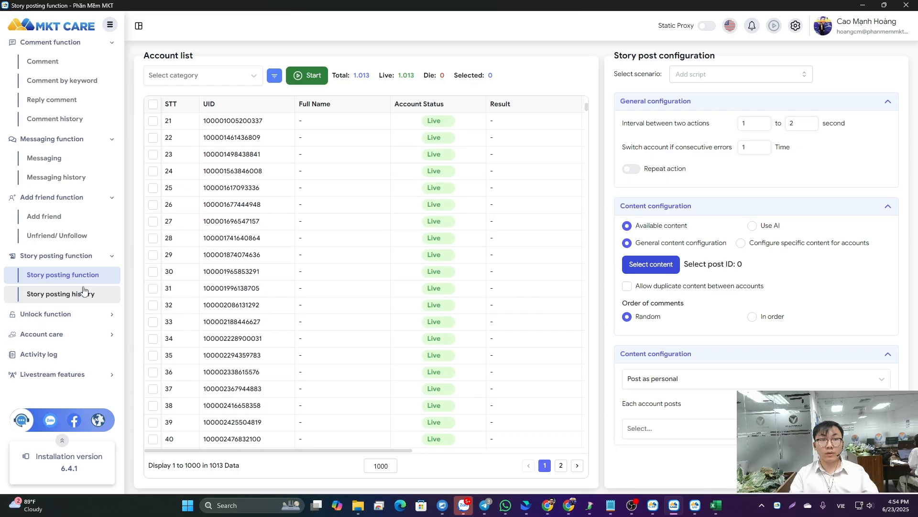
- Open the account function under Account care and review its information change and account setup options
click(49, 334)
click(46, 297)
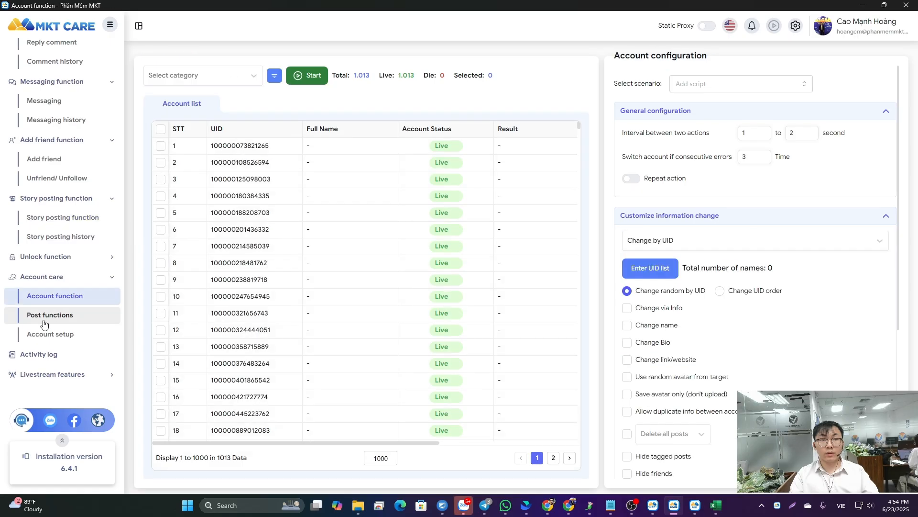
scroll(634, 291, down, 3)
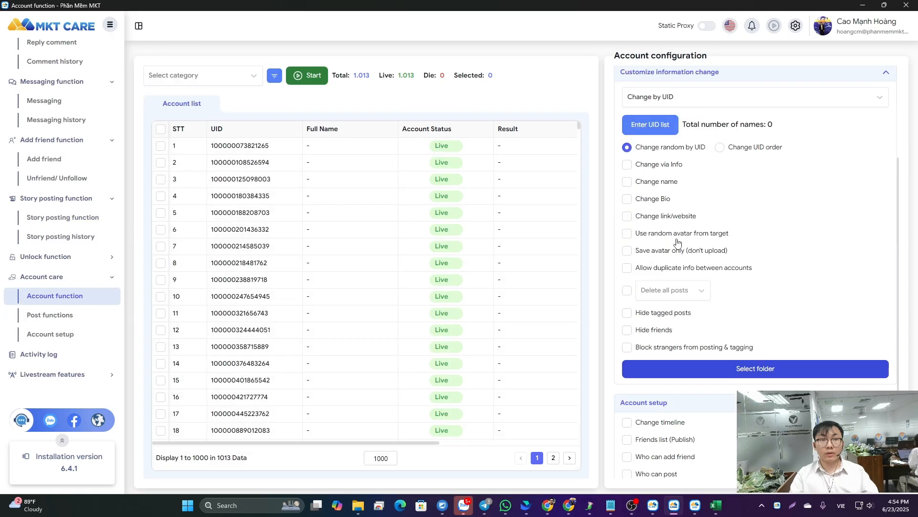
scroll(677, 360, down, 2)
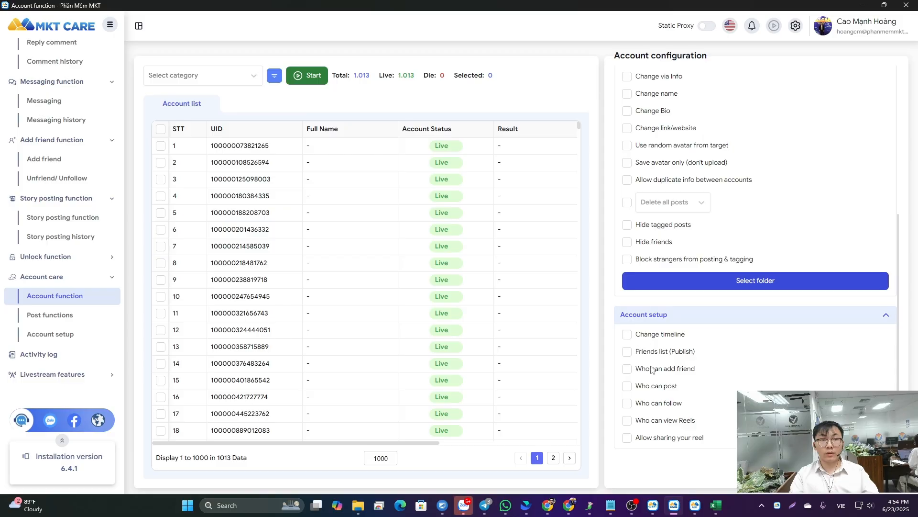
scroll(651, 407, up, 4)
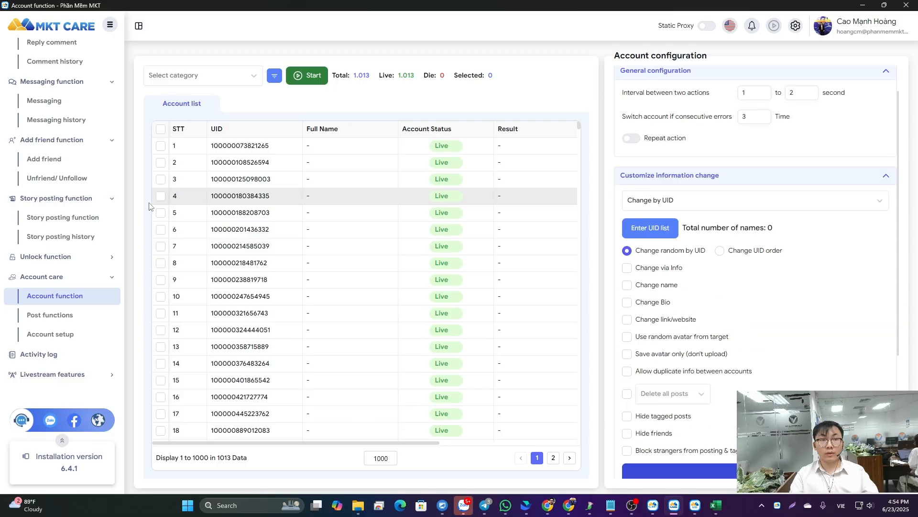
- View the post functions and account setup configurations under Account care
scroll(364, 201, down, 1)
click(43, 318)
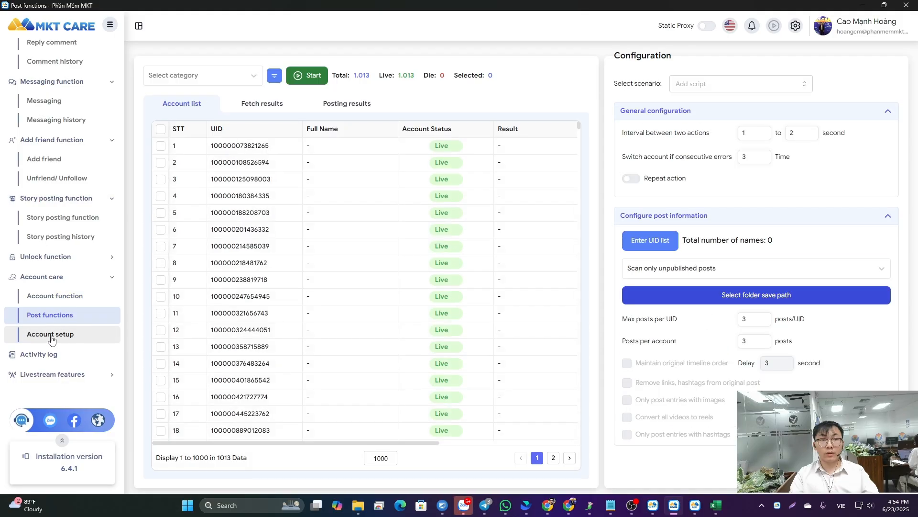
click(51, 335)
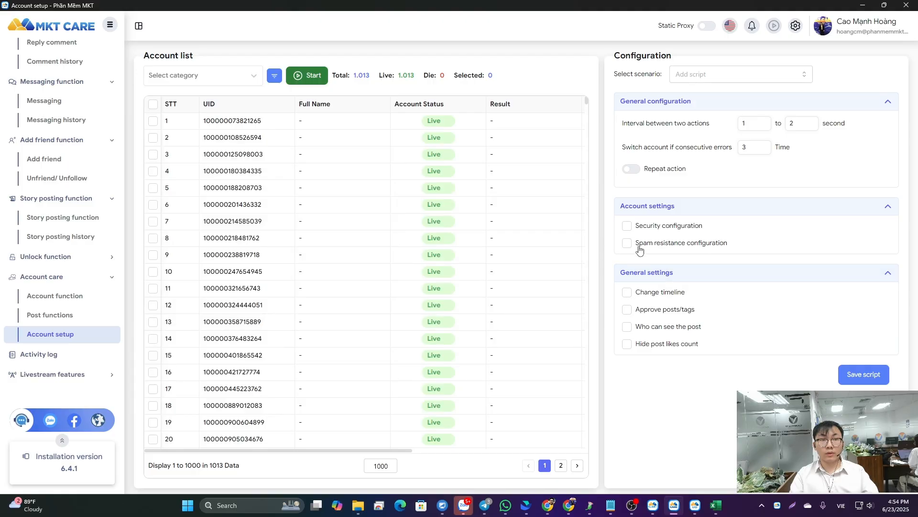
- Open the livestream features and review their content and livestream configuration
click(62, 377)
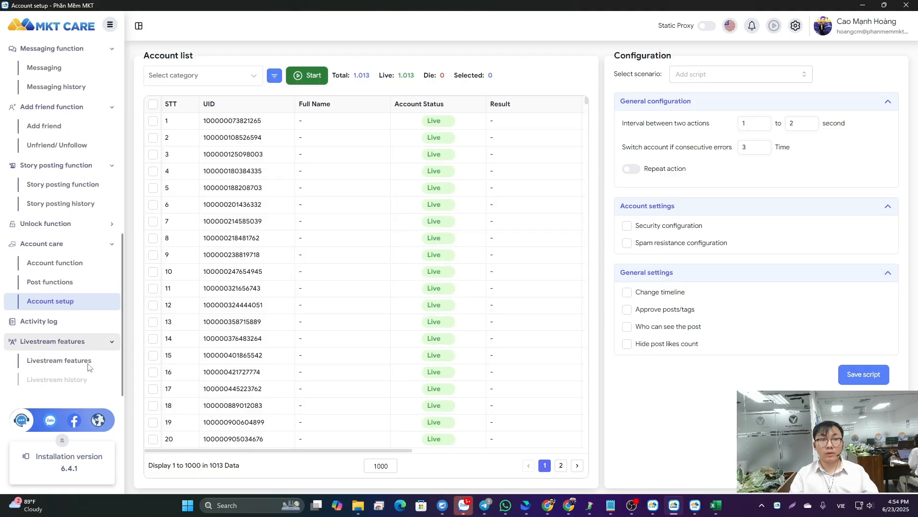
click(58, 354)
scroll(698, 293, down, 1)
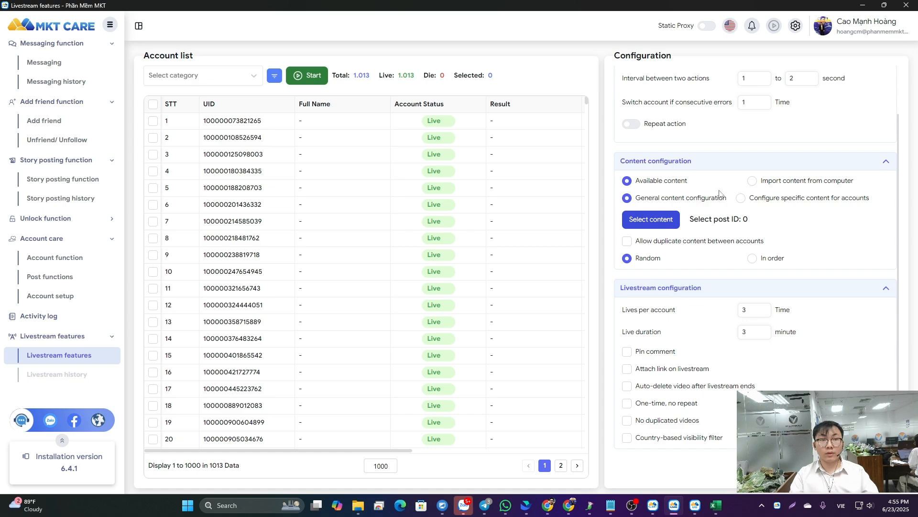
scroll(55, 186, up, 10)
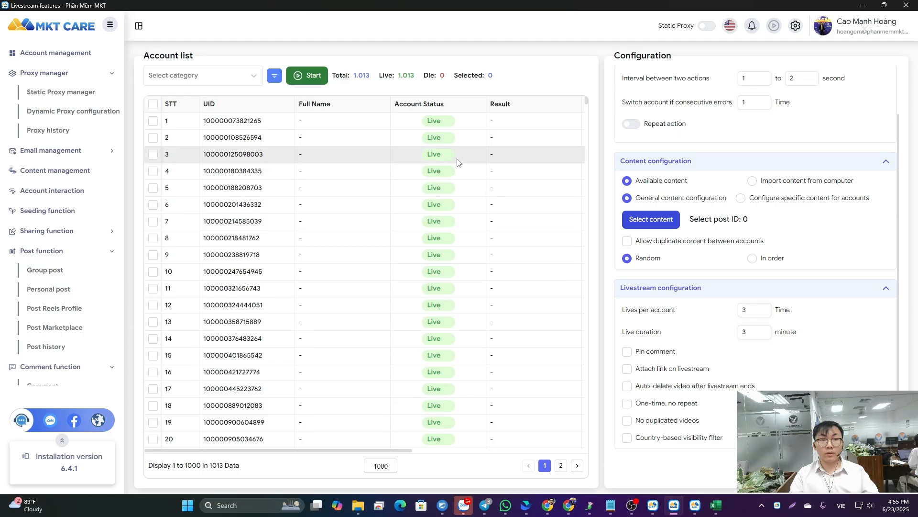
- Switch to the YouTube channel page in the browser and browse its popular marketing automation videos
click(547, 505)
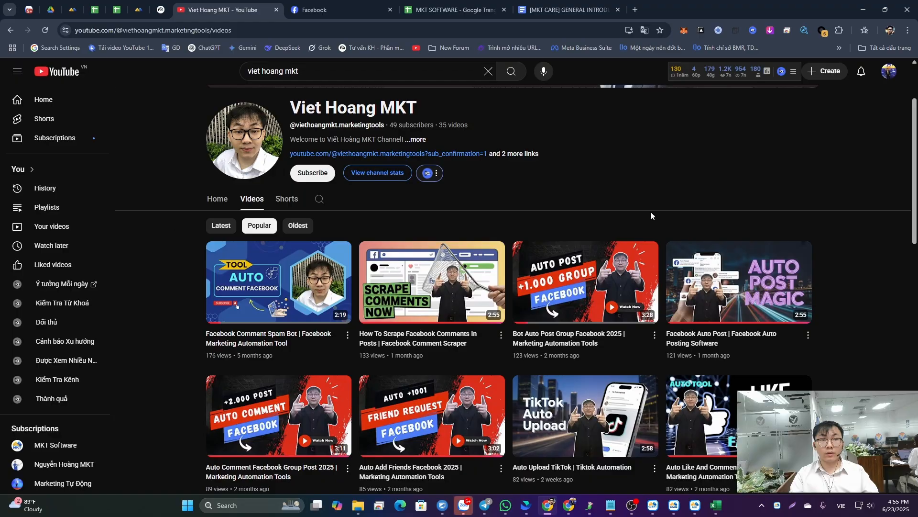
scroll(349, 180, down, 2)
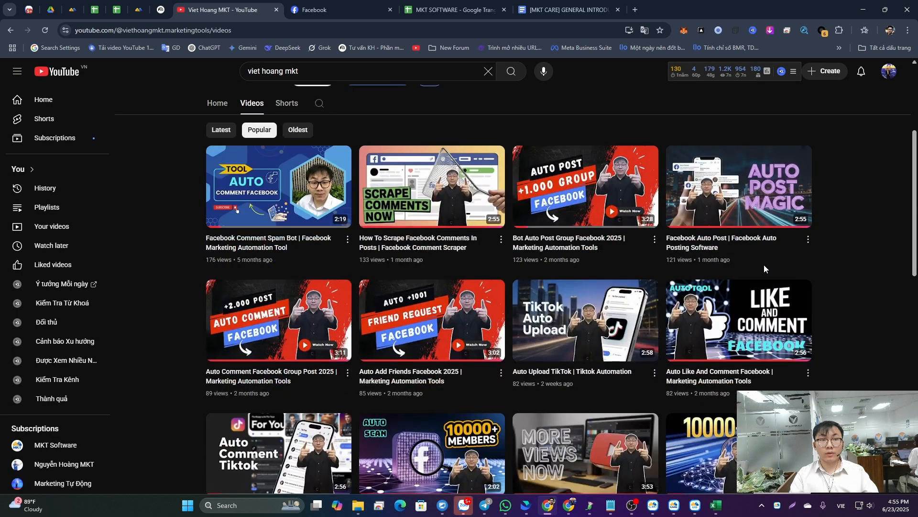
scroll(788, 271, down, 2)
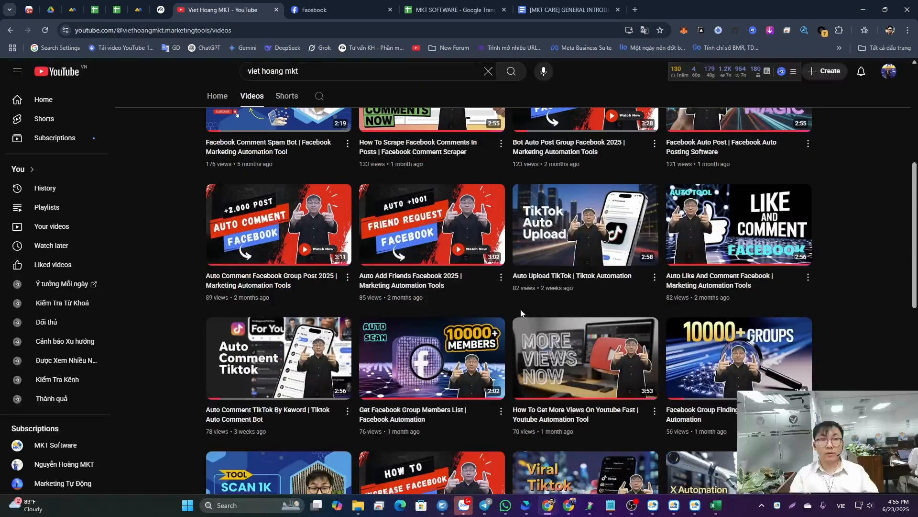
- Finish browsing the channel's videos, open the subscribed MKT Software channel and look over its home page
scroll(521, 313, down, 5)
scroll(431, 235, up, 5)
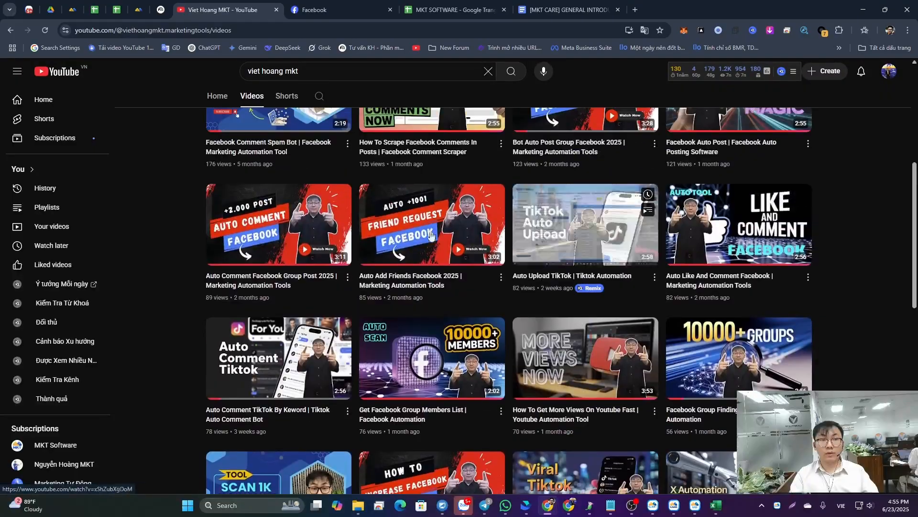
scroll(431, 234, up, 1)
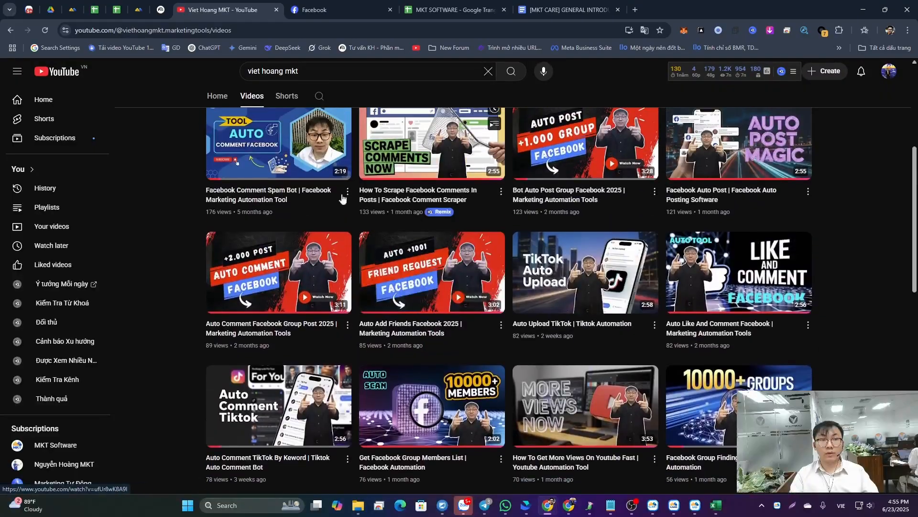
click(47, 451)
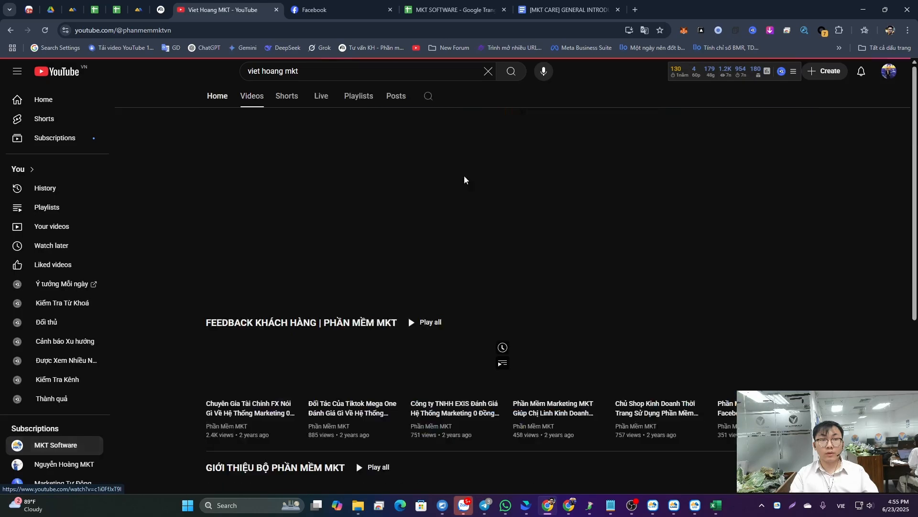
scroll(377, 194, down, 1)
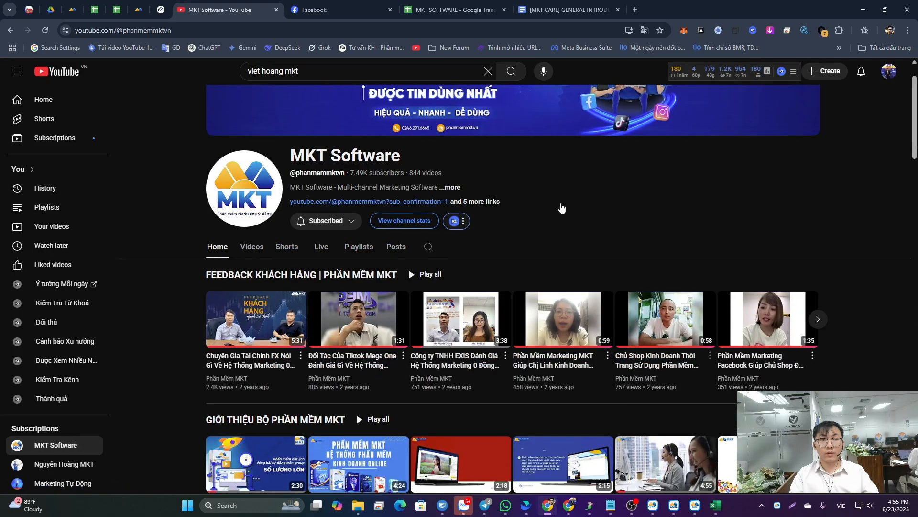
- Show the MKT Software channel's playlists, review the links in its channel description, and browse the created playlists
scroll(561, 209, down, 1)
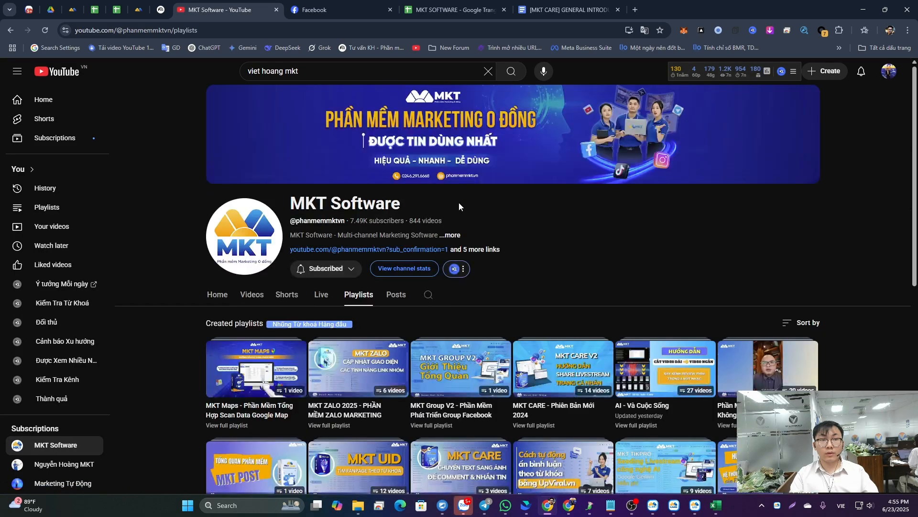
click(446, 235)
scroll(537, 205, down, 5)
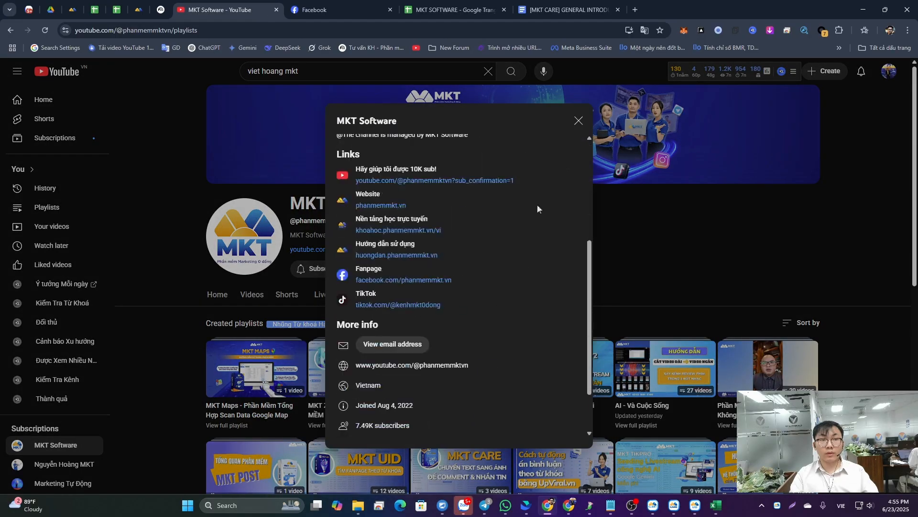
click(579, 121)
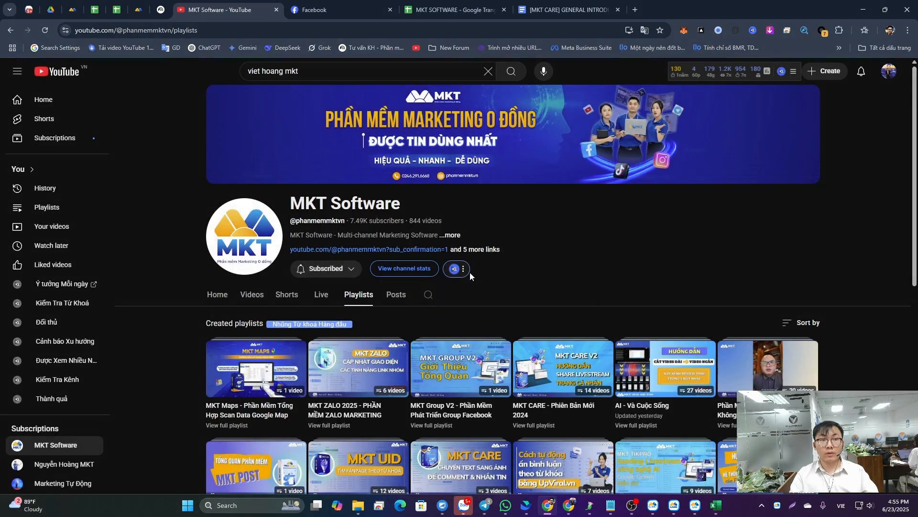
scroll(521, 245, down, 6)
scroll(521, 245, down, 3)
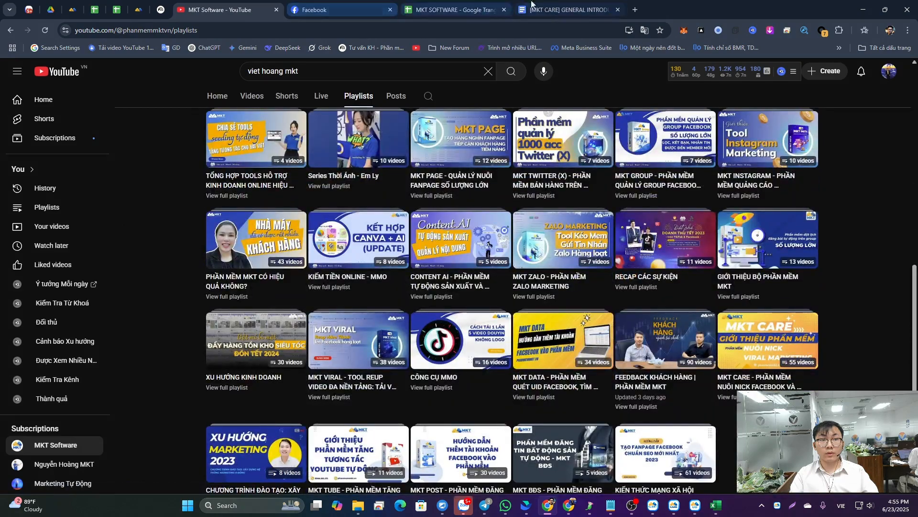
- Switch to the MKT SOFTWARE spreadsheet and highlight the CARE sheet's function names in B2:B17
click(454, 10)
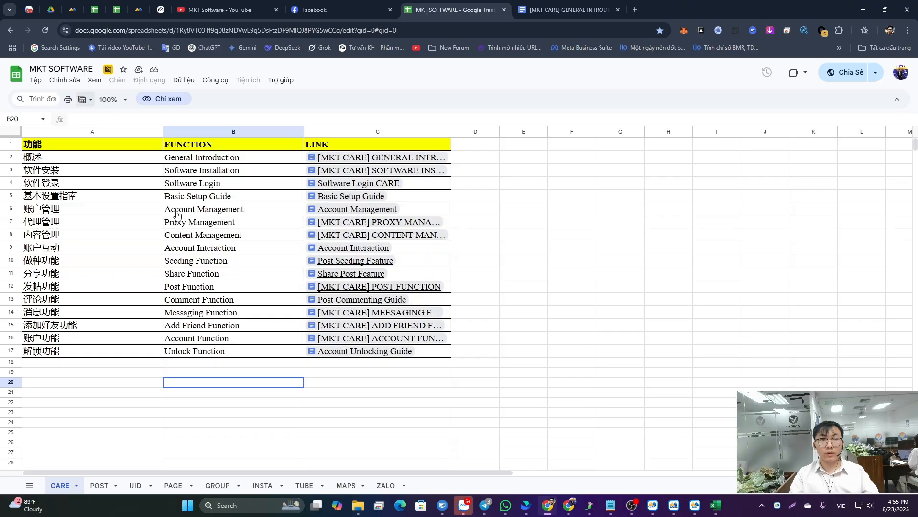
scroll(158, 304, down, 3)
scroll(179, 309, up, 3)
drag(192, 159, 220, 352)
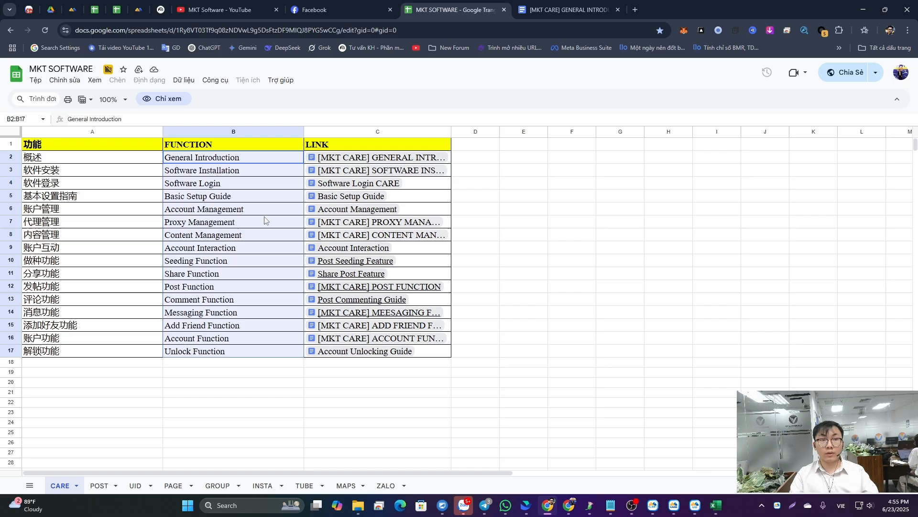
- View the UID, GROUP and PAGE guide sheets, finishing back on the CARE sheet
click(135, 486)
click(214, 486)
click(173, 485)
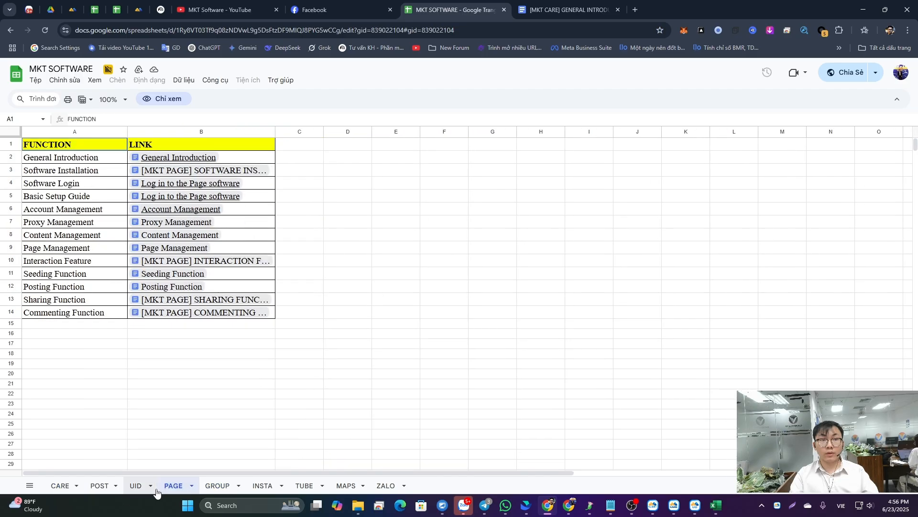
click(135, 486)
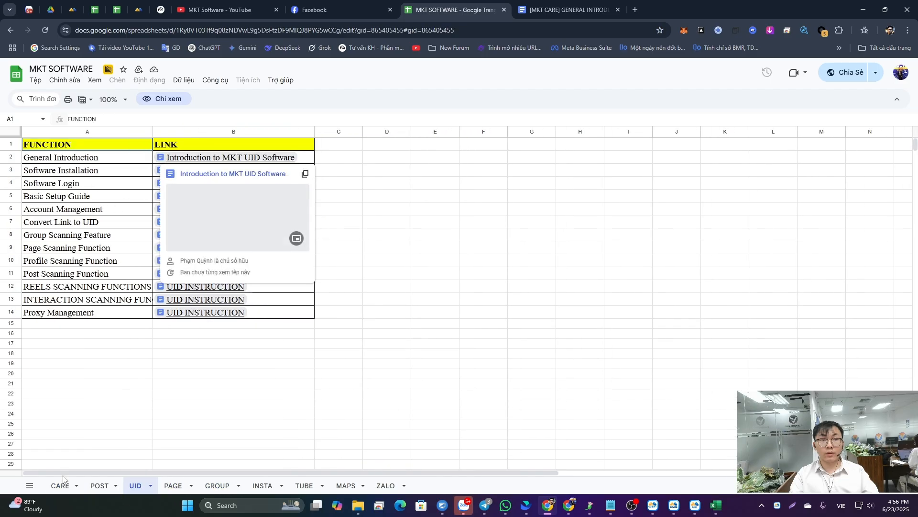
click(60, 486)
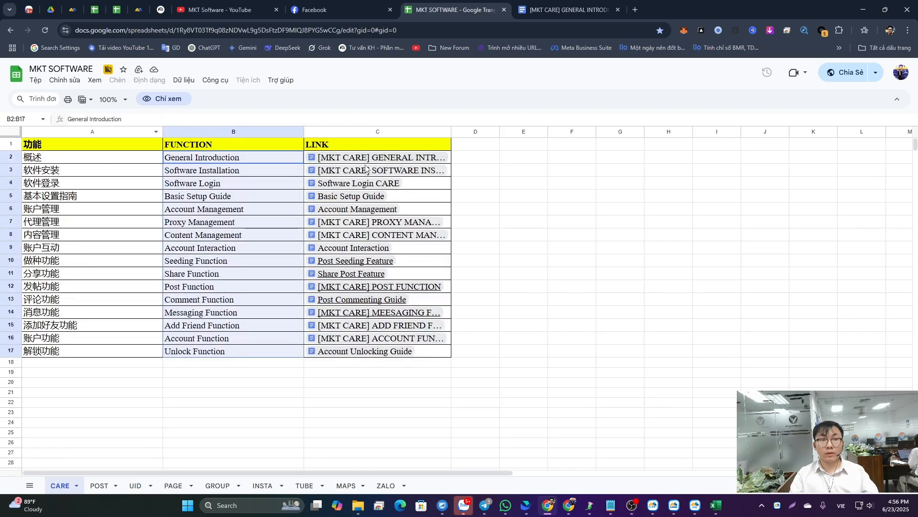
- Open the linked [MKT CARE] SOFTWARE INSTALLATION guide and skim its download, install and update instructions
mouse_move(326, 171)
click(370, 189)
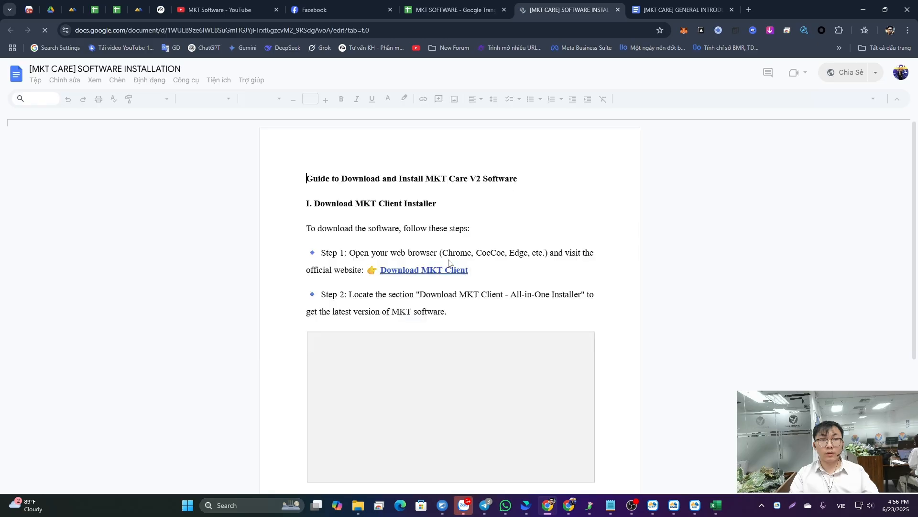
scroll(359, 267, down, 15)
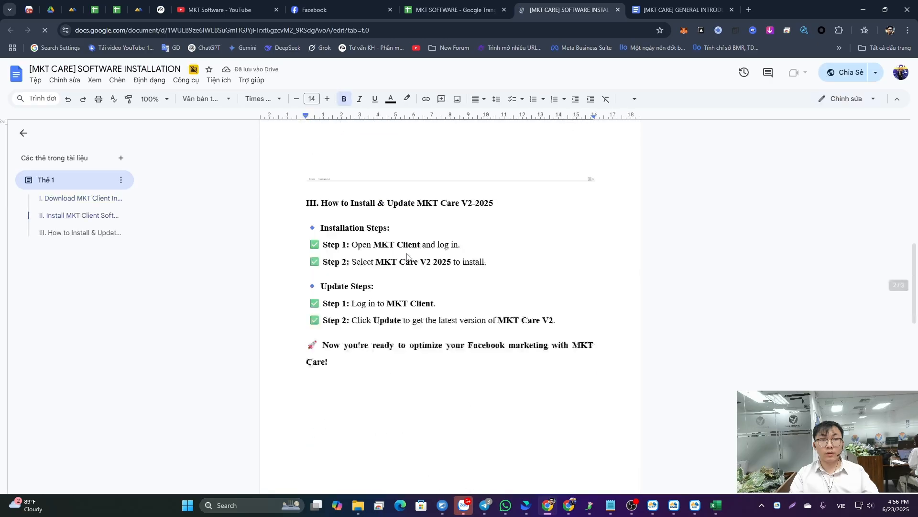
scroll(407, 254, down, 3)
scroll(474, 239, up, 10)
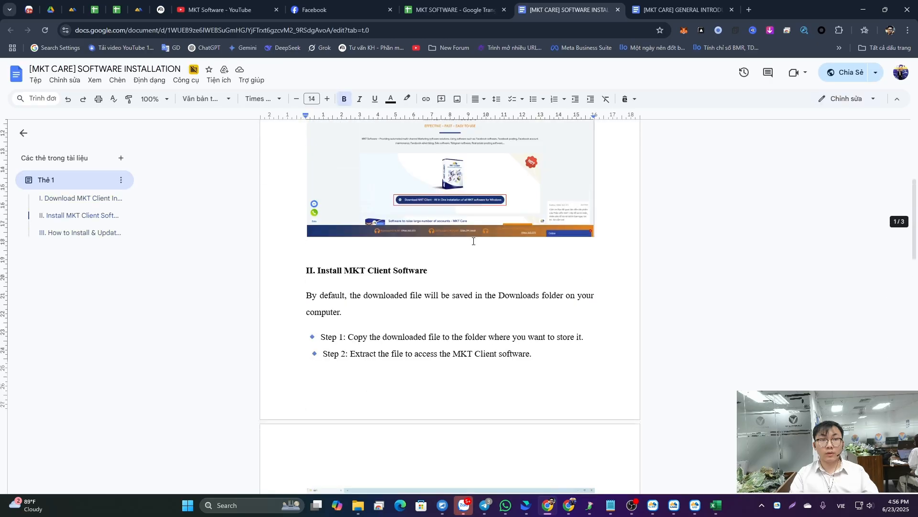
- Open the Account Management guide linked in the CARE sheet, dismiss its document tabs tip and review Add Account Categories
click(431, 11)
click(368, 210)
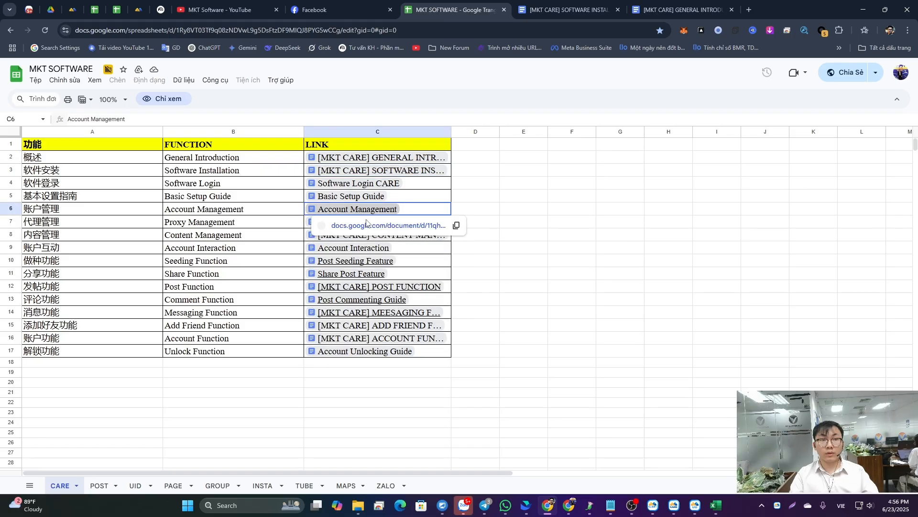
click(377, 226)
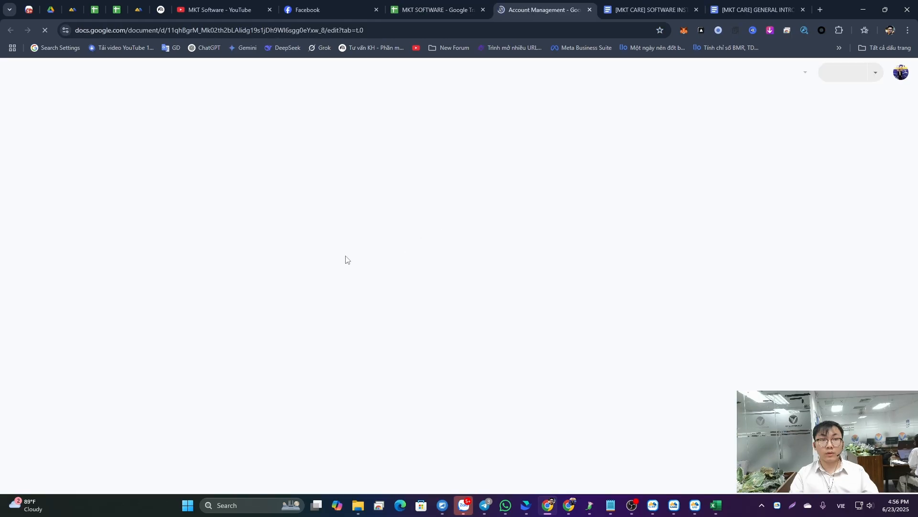
scroll(355, 193, down, 2)
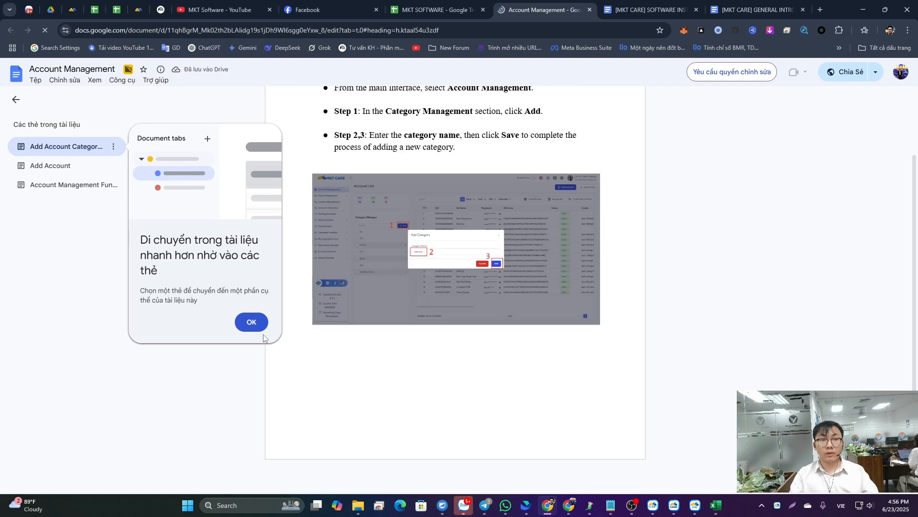
click(255, 328)
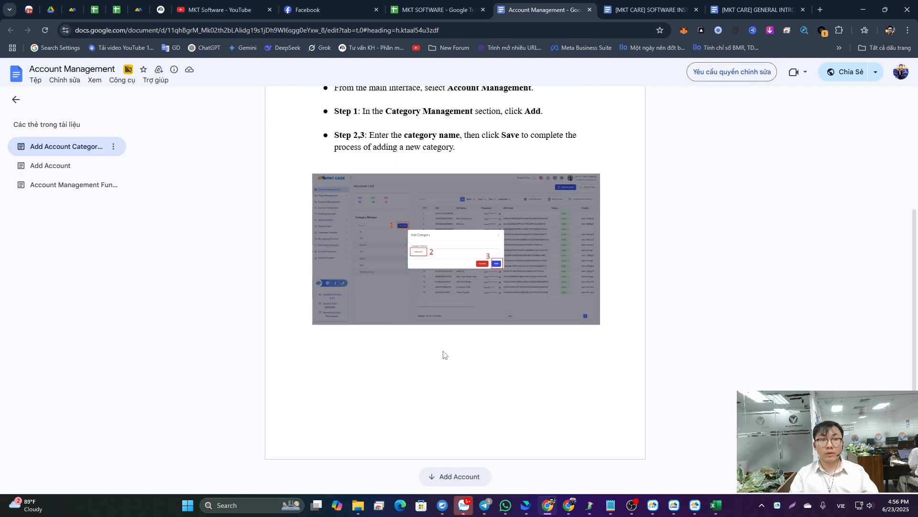
scroll(444, 355, up, 4)
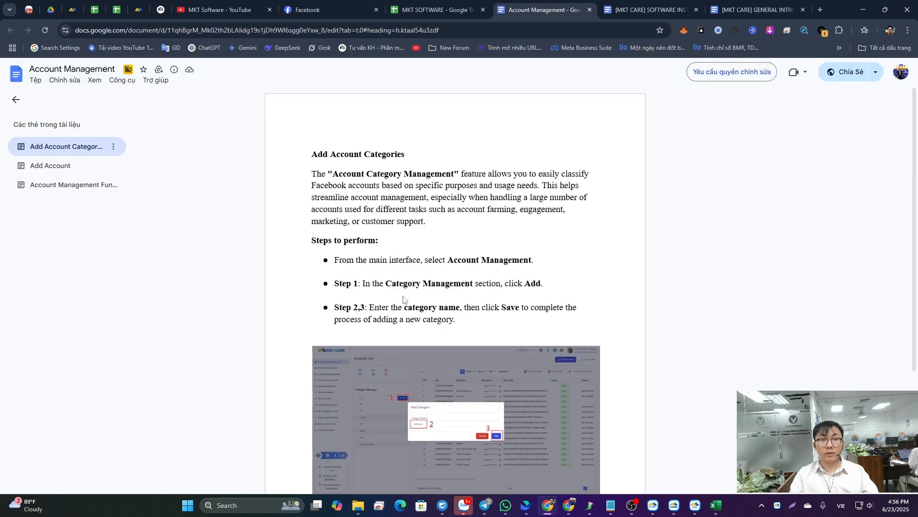
scroll(403, 299, down, 2)
- Open the [MKT CARE] CONTENT MANAGEMENT guide from the CARE sheet and review the content category instructions
click(468, 4)
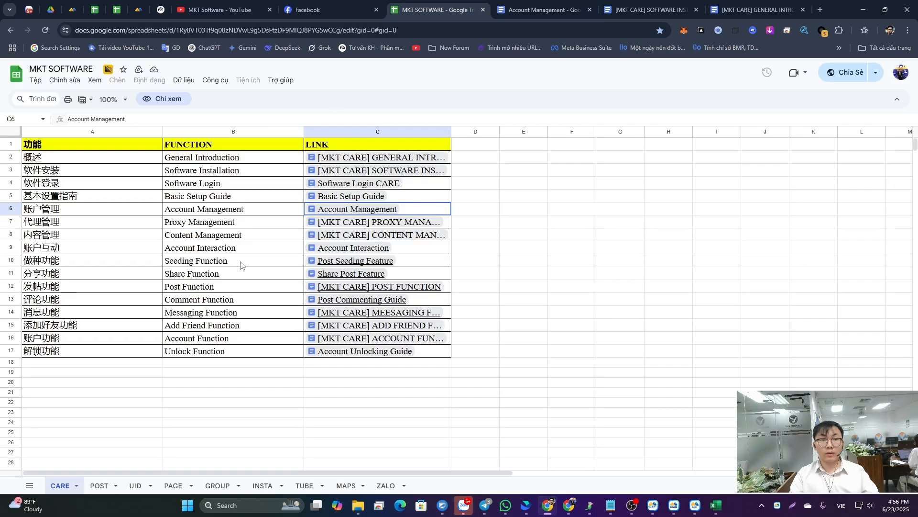
click(367, 240)
click(385, 250)
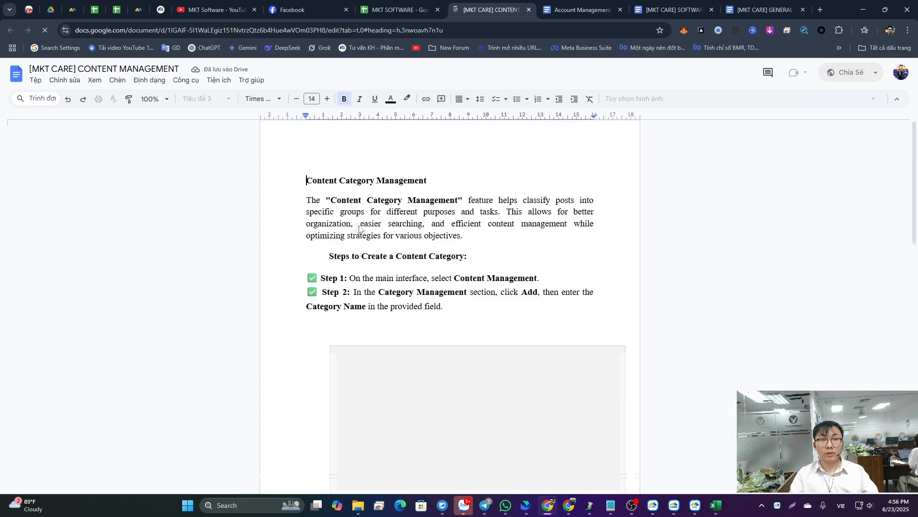
scroll(361, 229, down, 15)
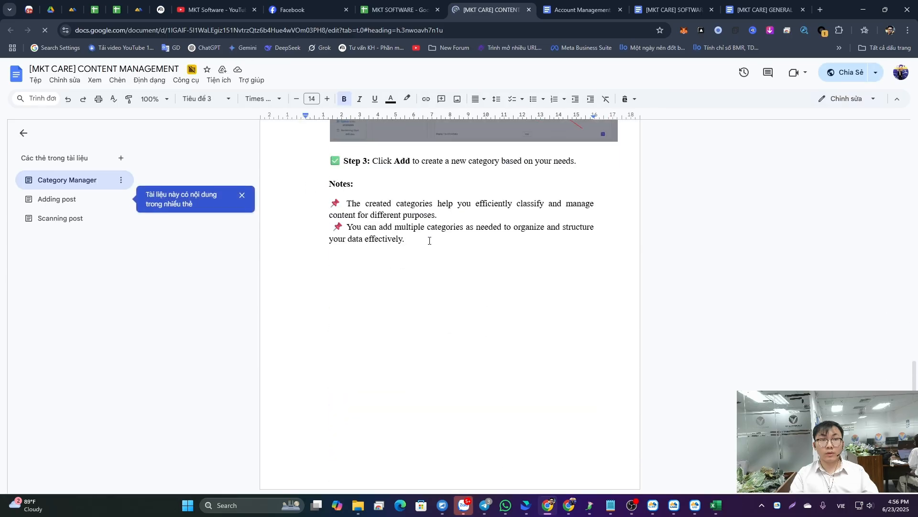
scroll(437, 250, up, 7)
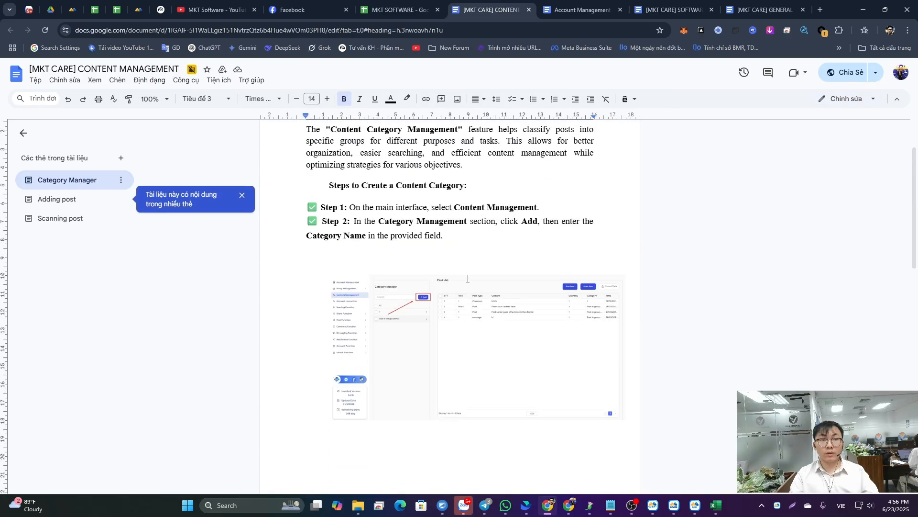
scroll(468, 279, up, 2)
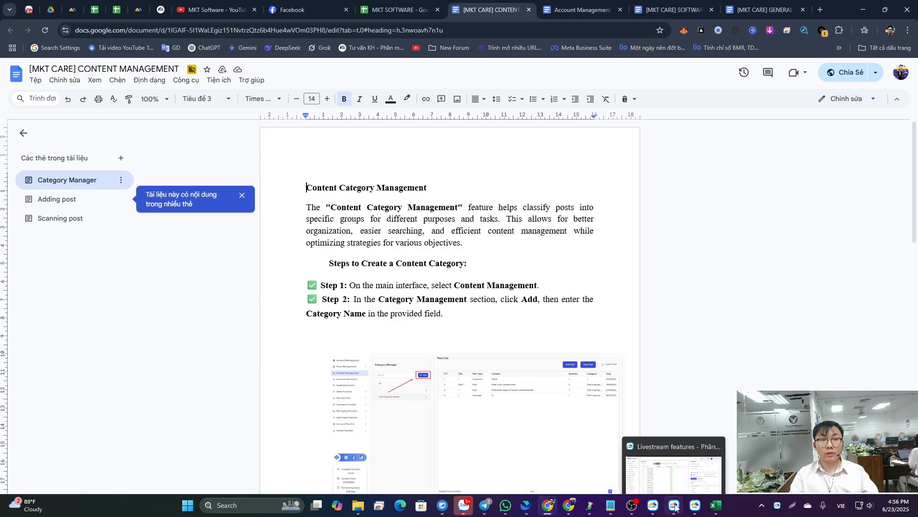
- Bring up the MKT Client window, then switch to MKT UID's interaction scan function
click(654, 510)
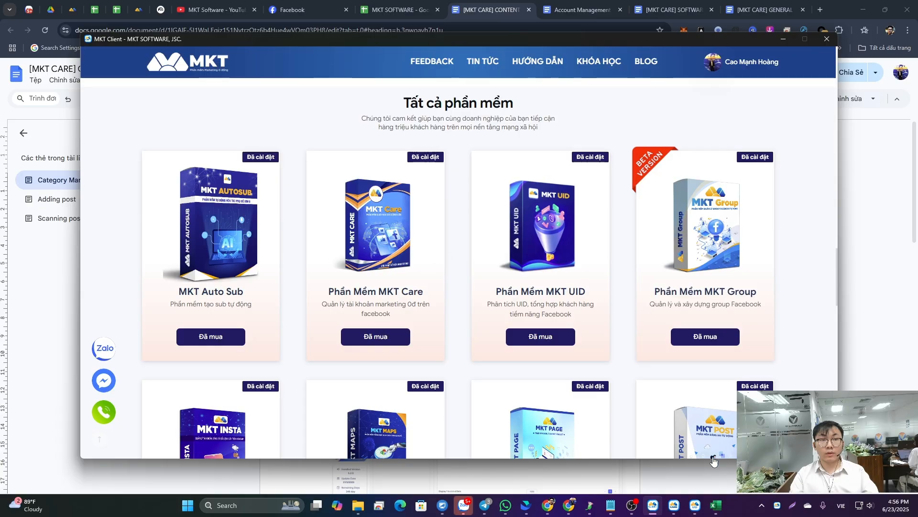
click(681, 508)
click(689, 508)
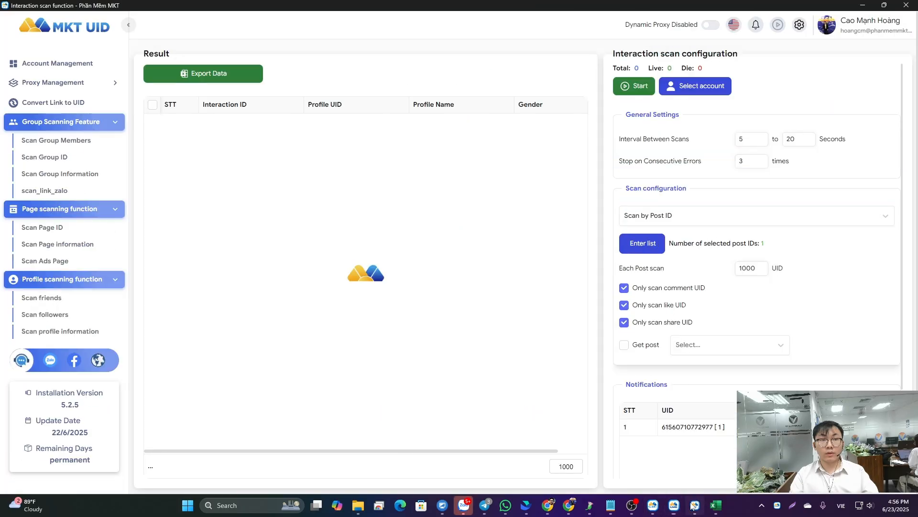
- Return to MKT Client and browse the full software catalogue, support contacts and owned products
mouse_move(656, 510)
click(654, 469)
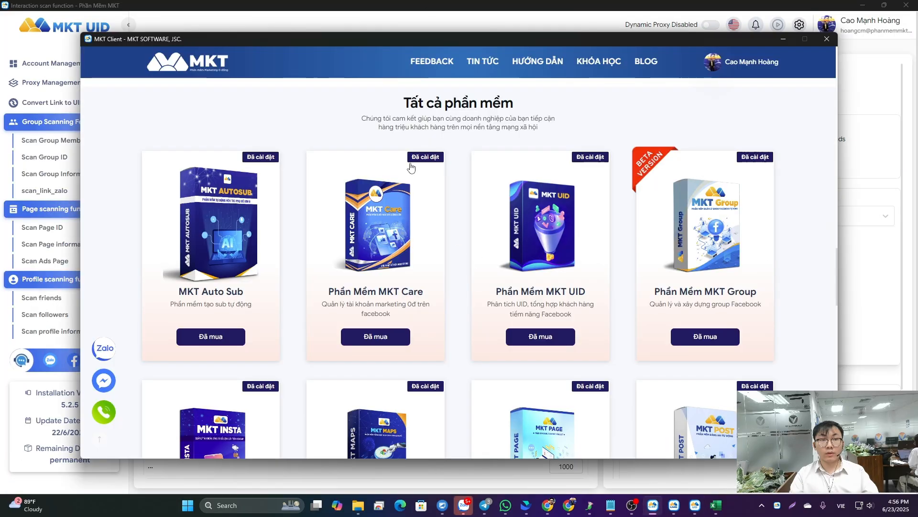
scroll(410, 167, down, 5)
scroll(334, 213, up, 4)
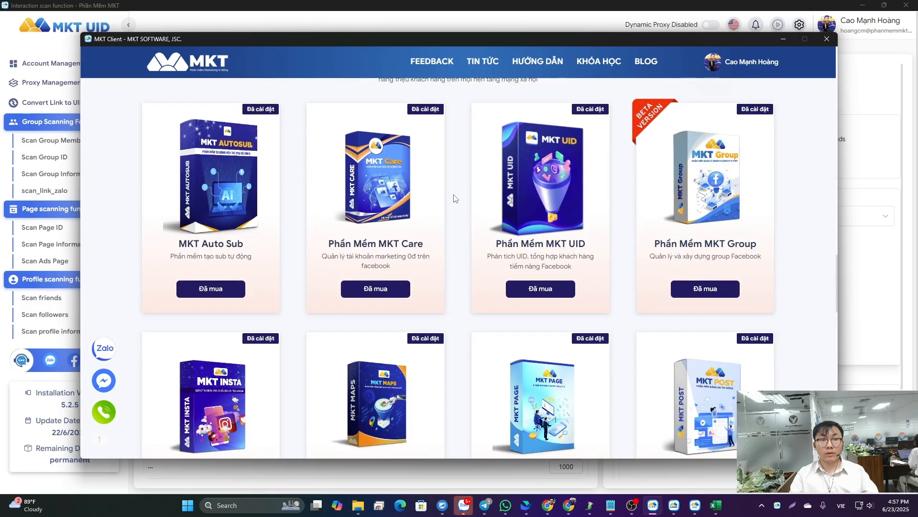
scroll(456, 198, down, 10)
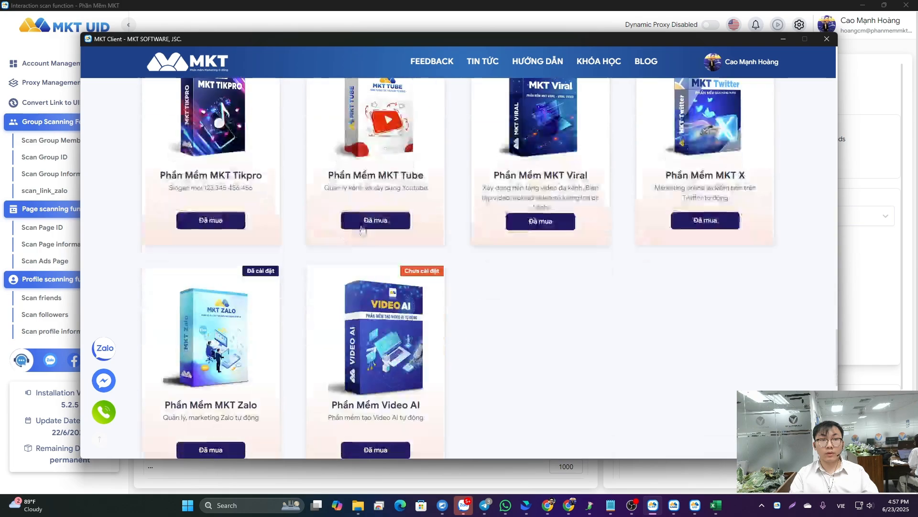
scroll(408, 345, up, 20)
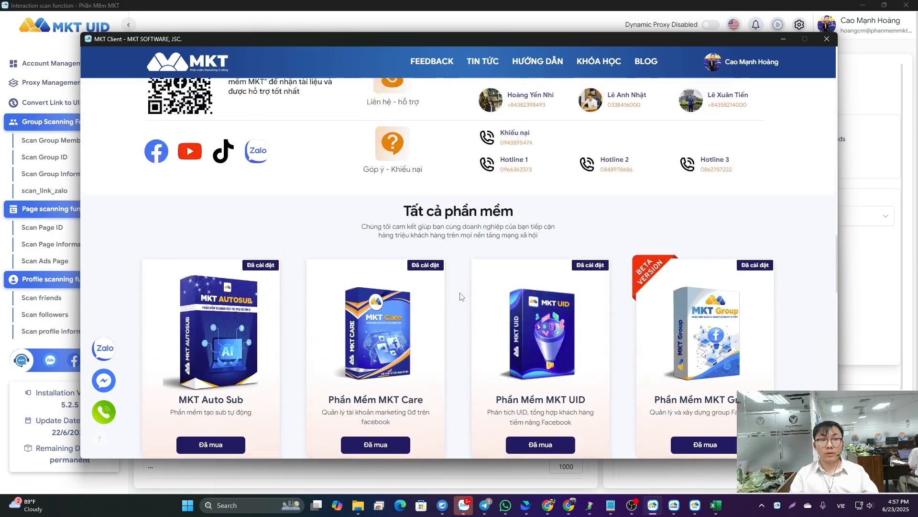
scroll(410, 300, up, 10)
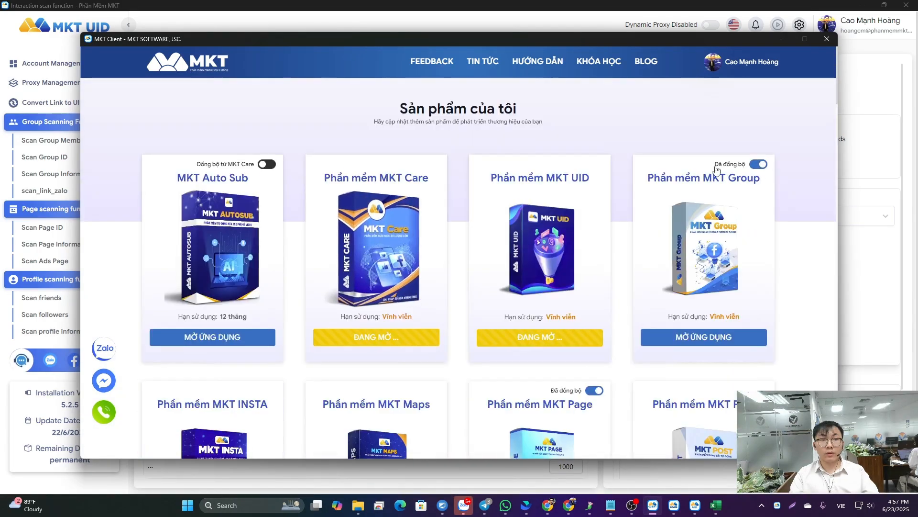